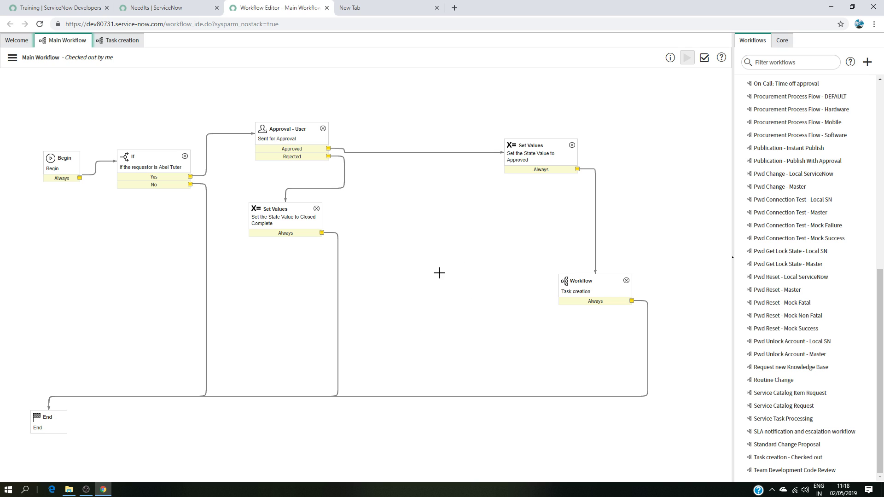
Step: Compare the Main Workflow canvas with the Task creation workflow canvas by switching between their tabs
{"action": "left_click", "coordinate": [124, 40]}
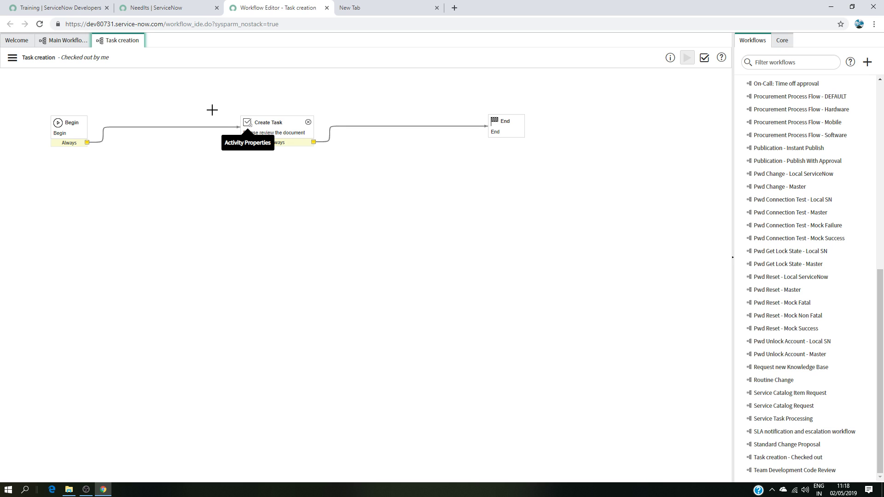
{"action": "left_click", "coordinate": [64, 40]}
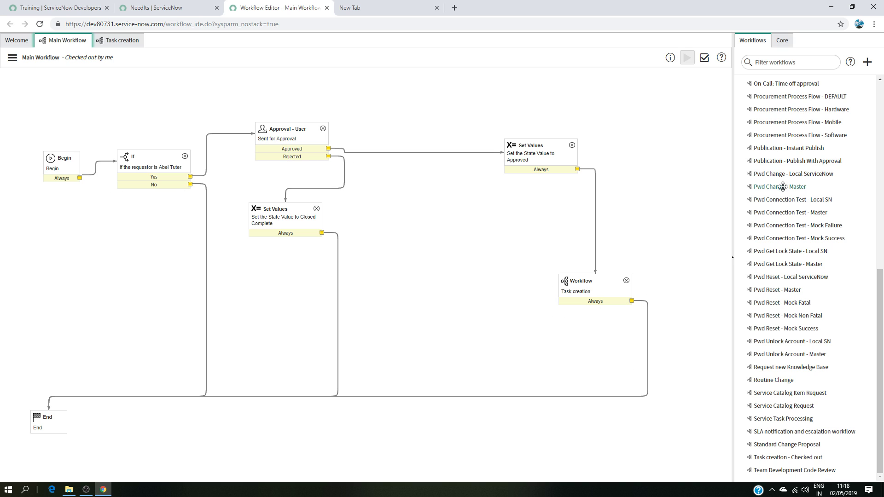
{"action": "left_click", "coordinate": [104, 42]}
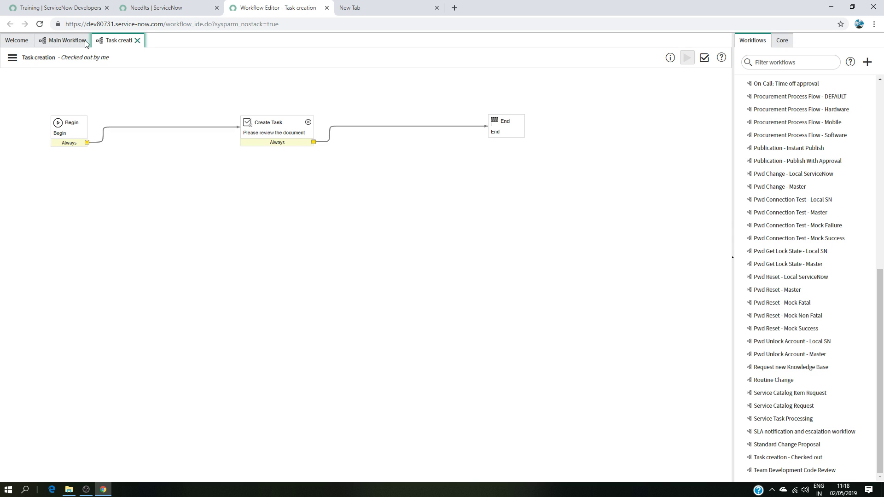
{"action": "left_click", "coordinate": [65, 41]}
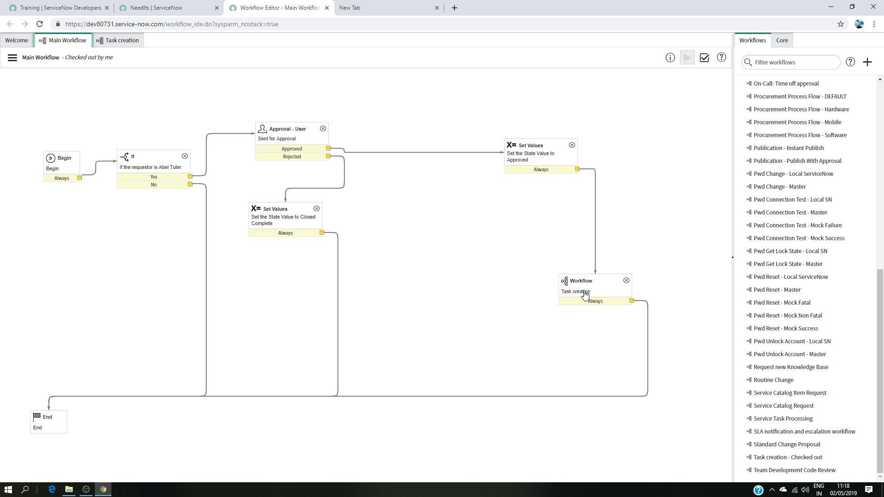
{"action": "left_click", "coordinate": [128, 42]}
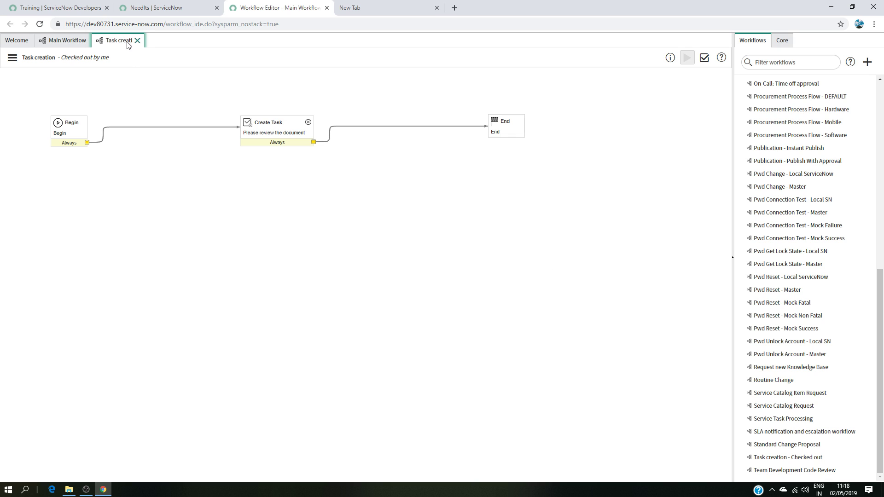
{"action": "left_click", "coordinate": [69, 41]}
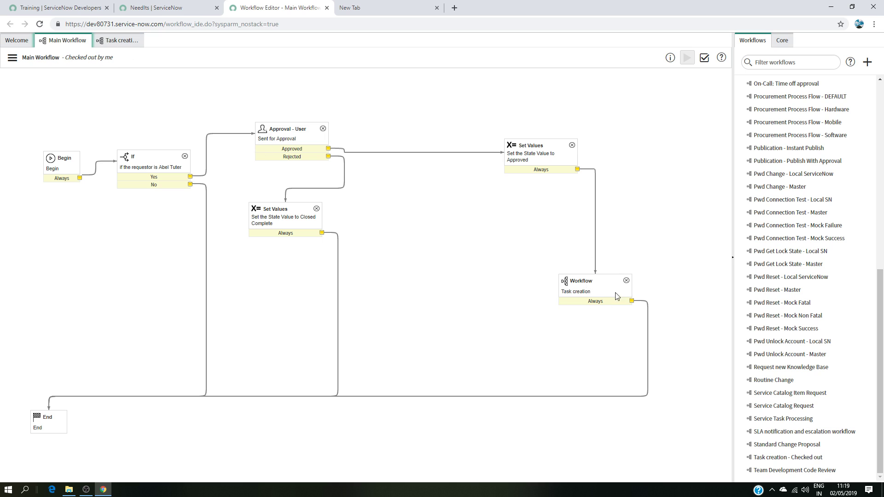
{"action": "left_click", "coordinate": [118, 42]}
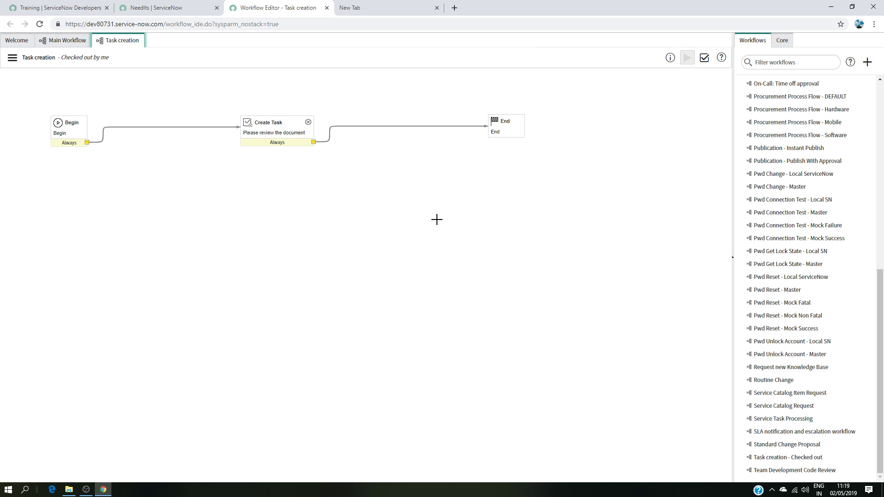
{"action": "left_click", "coordinate": [68, 41]}
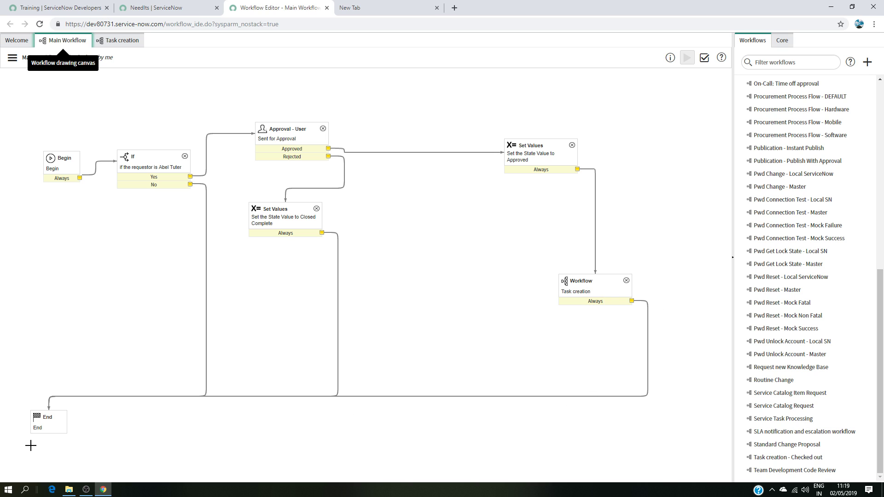
{"action": "left_click", "coordinate": [123, 44]}
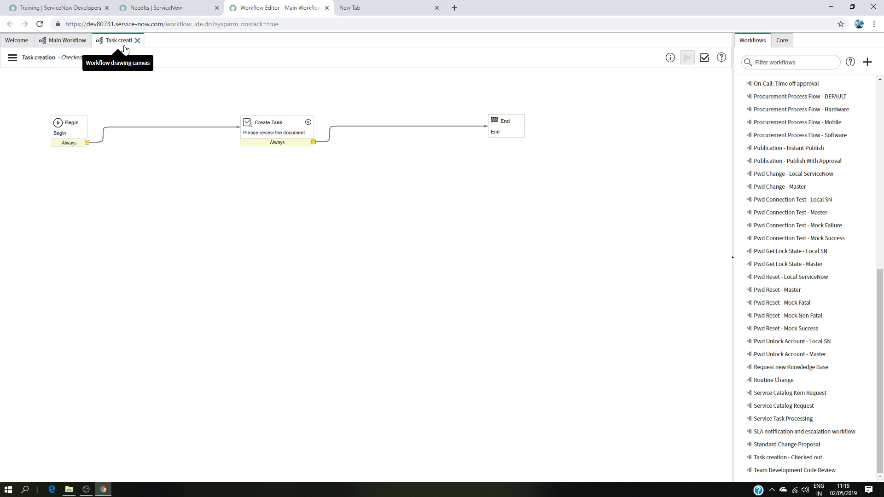
{"action": "left_click", "coordinate": [73, 44]}
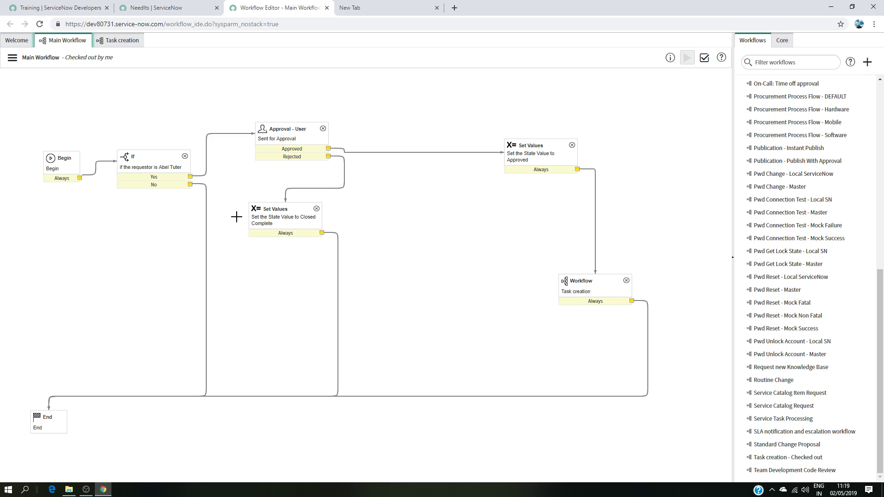
{"action": "left_click", "coordinate": [118, 41]}
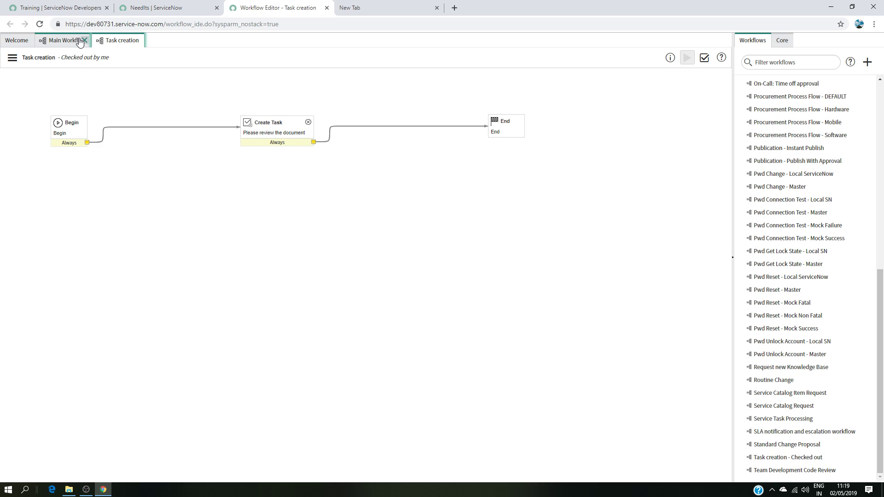
{"action": "left_click", "coordinate": [65, 41]}
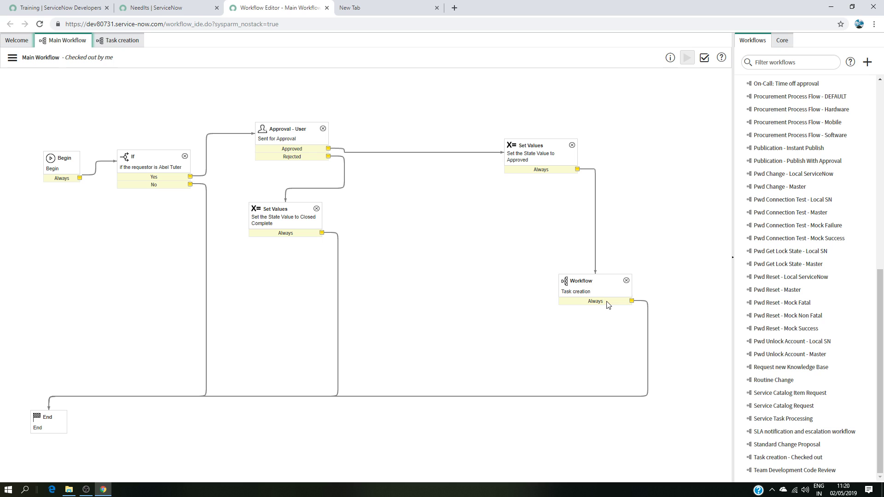
{"action": "left_click", "coordinate": [138, 41]}
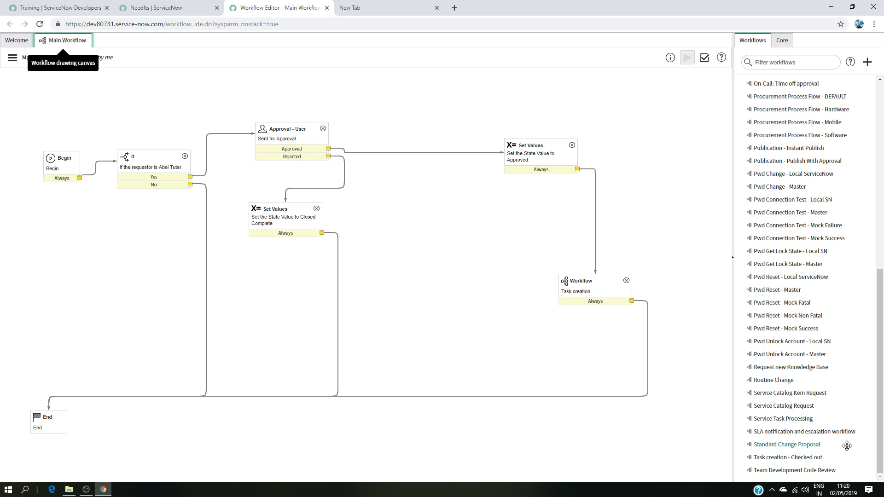
{"action": "left_click", "coordinate": [802, 457]}
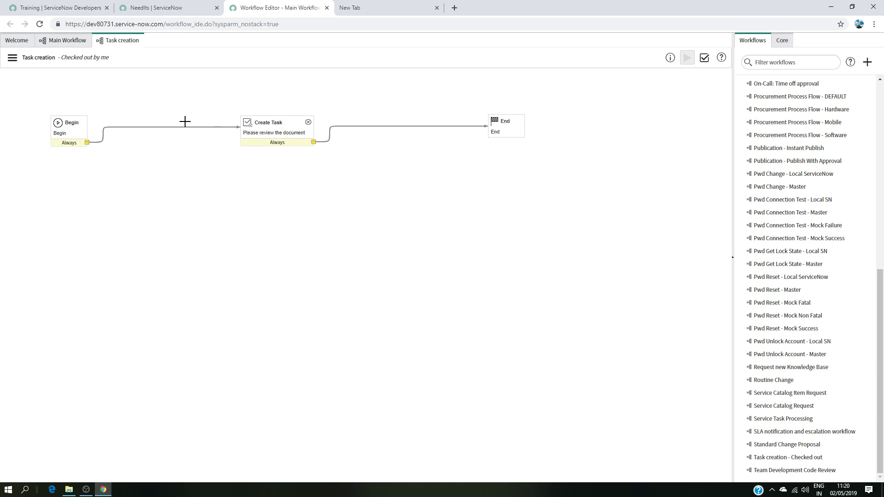
{"action": "left_click", "coordinate": [65, 41]}
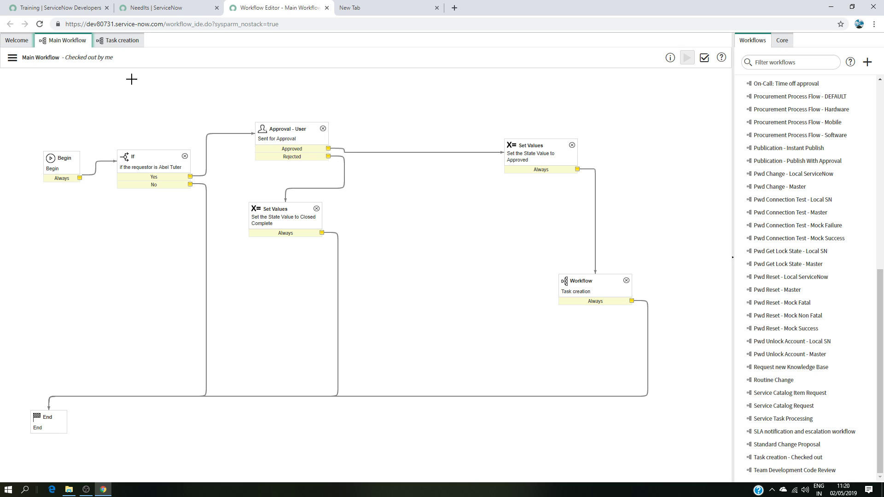
Step: Delete the Main Workflow workflow
{"action": "left_click", "coordinate": [12, 57]}
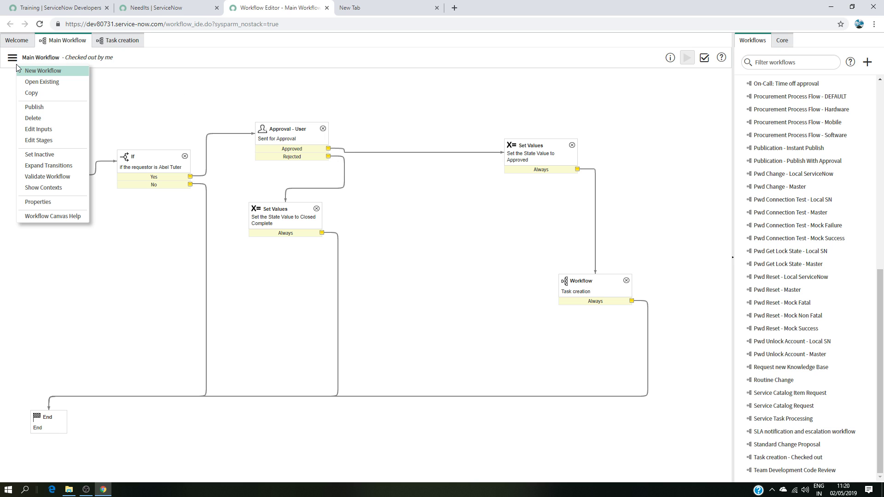
{"action": "left_click", "coordinate": [49, 118]}
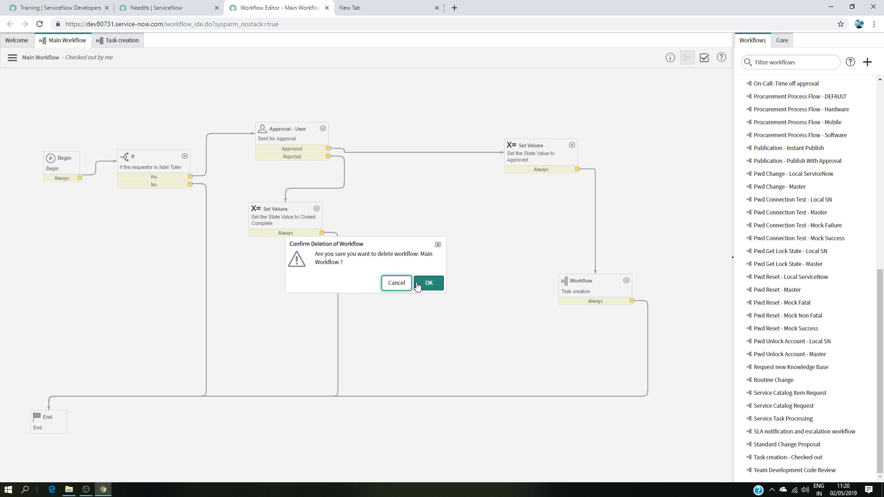
{"action": "left_click", "coordinate": [425, 283]}
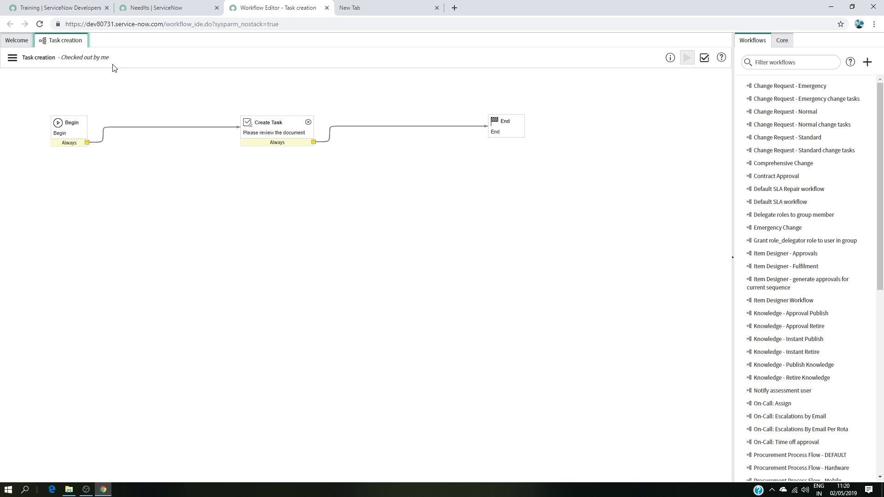
{"action": "left_click", "coordinate": [12, 57]}
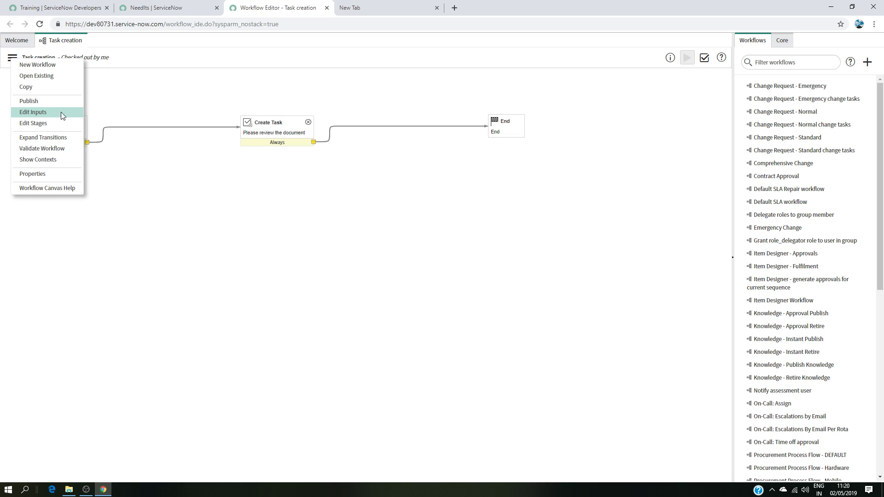
{"action": "left_click", "coordinate": [170, 96]}
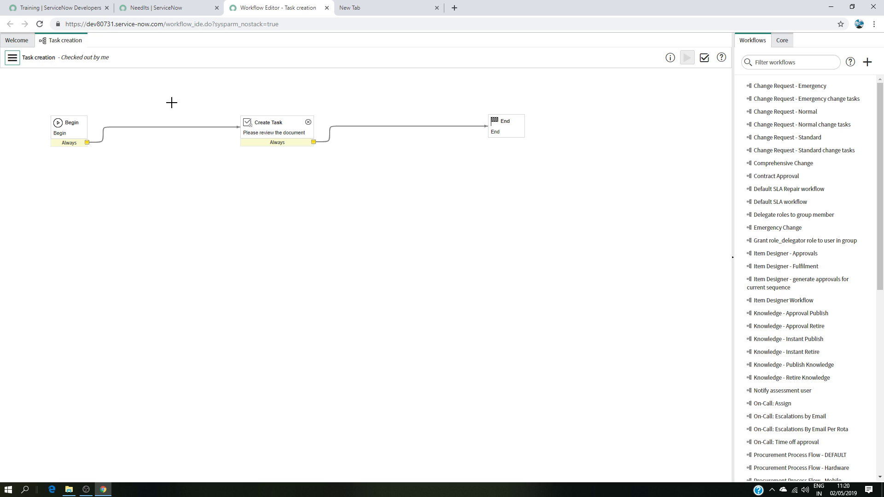
{"action": "left_click", "coordinate": [162, 8]}
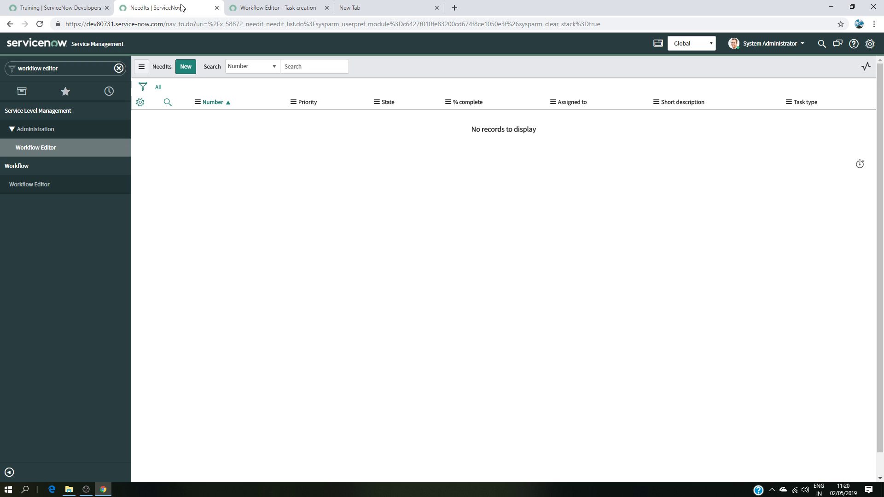
{"action": "left_click", "coordinate": [276, 8]}
{"action": "left_click", "coordinate": [18, 40]}
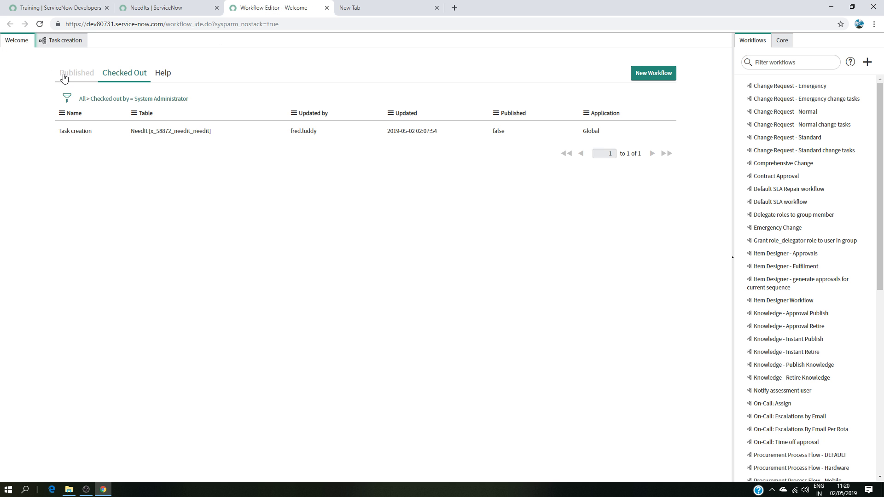
{"action": "left_click", "coordinate": [87, 137]}
{"action": "left_click", "coordinate": [183, 5]}
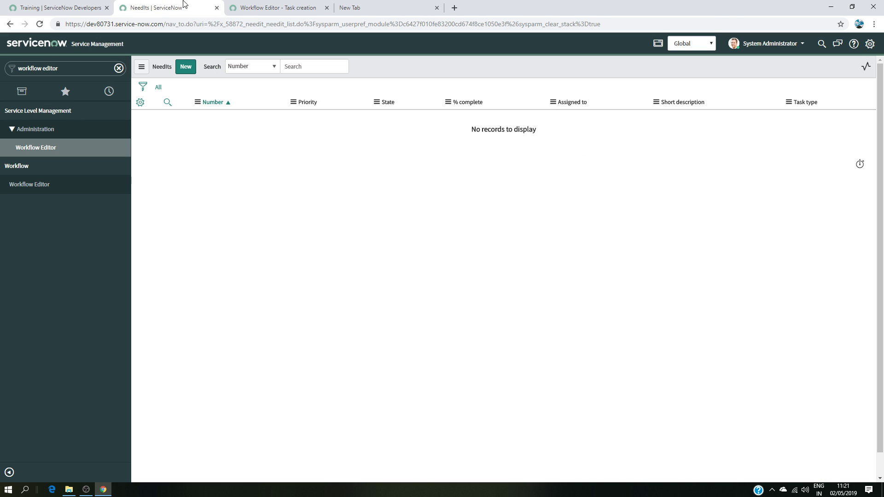
{"action": "left_click", "coordinate": [251, 7]}
Step: Open the checked-out Task creation workflow and delete it
{"action": "left_click", "coordinate": [17, 61]}
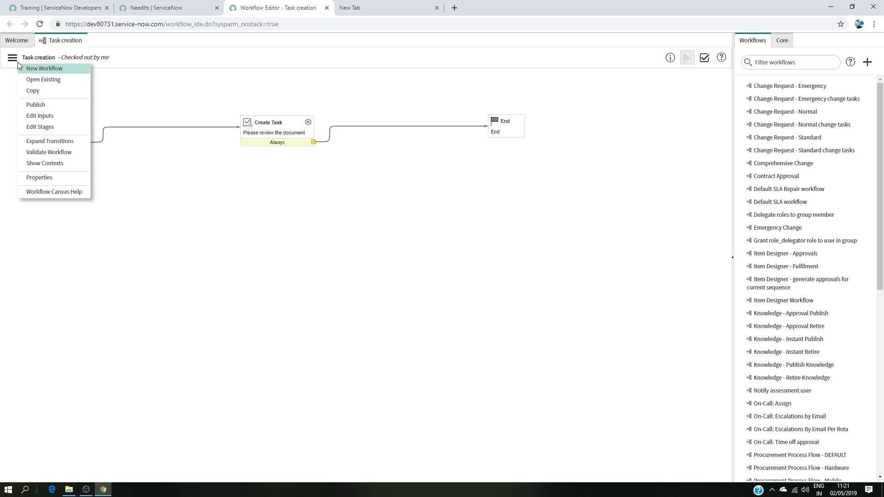
{"action": "left_click", "coordinate": [40, 24]}
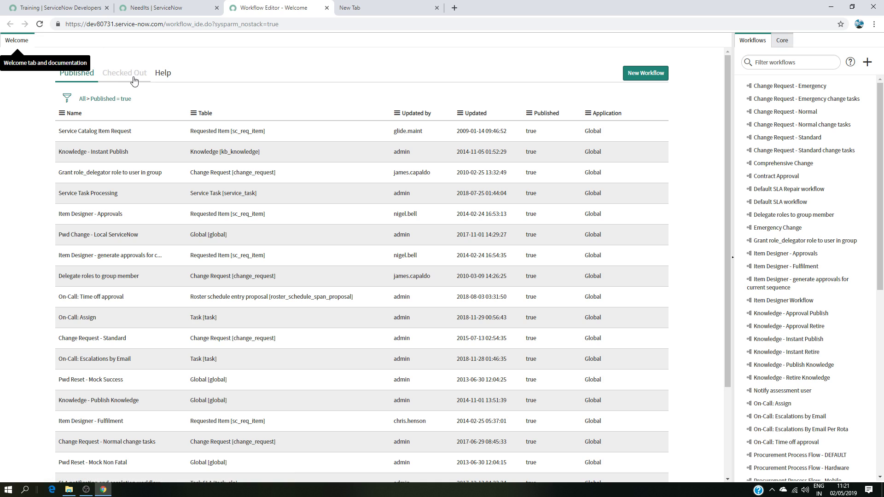
{"action": "left_click", "coordinate": [131, 75]}
{"action": "left_click", "coordinate": [84, 131]}
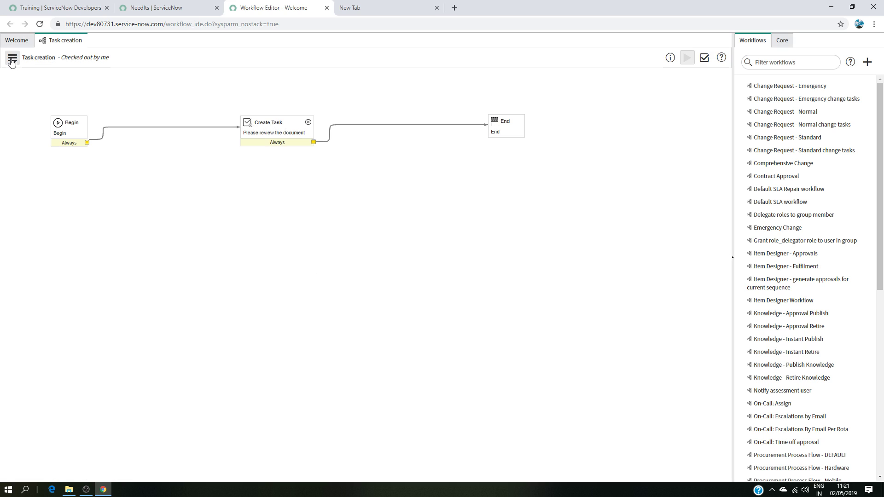
{"action": "left_click", "coordinate": [12, 59]}
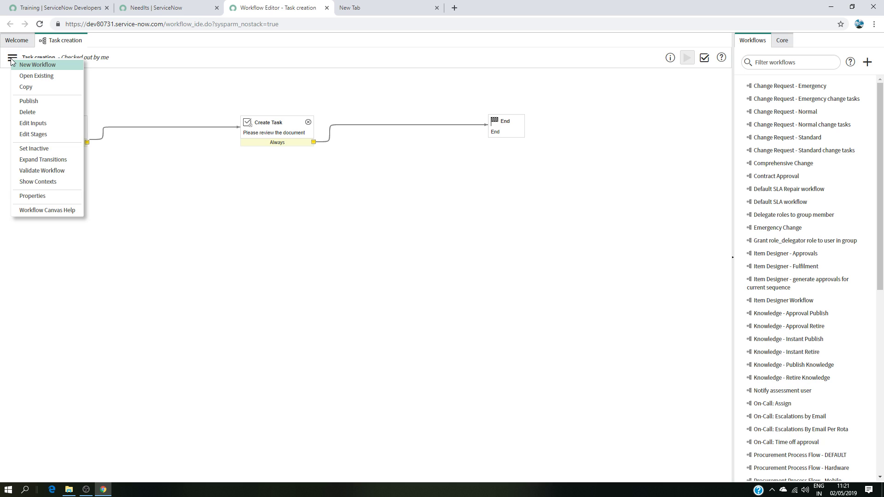
{"action": "left_click", "coordinate": [28, 112]}
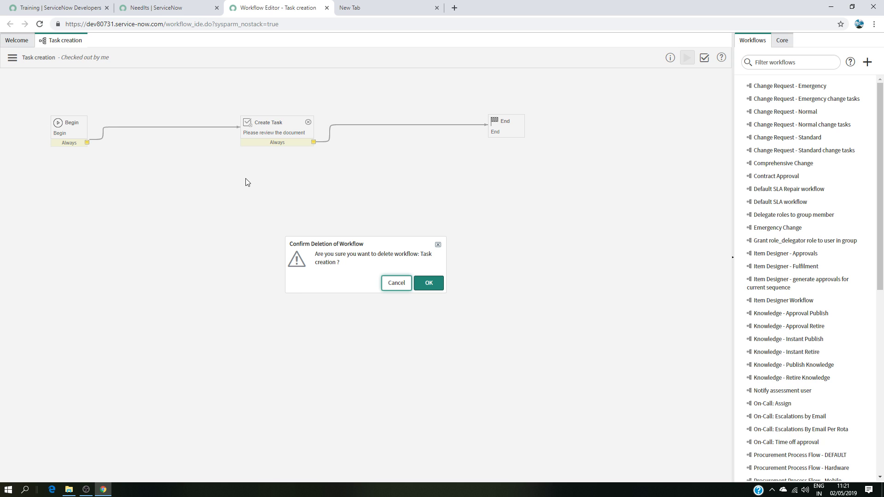
{"action": "left_click", "coordinate": [421, 283]}
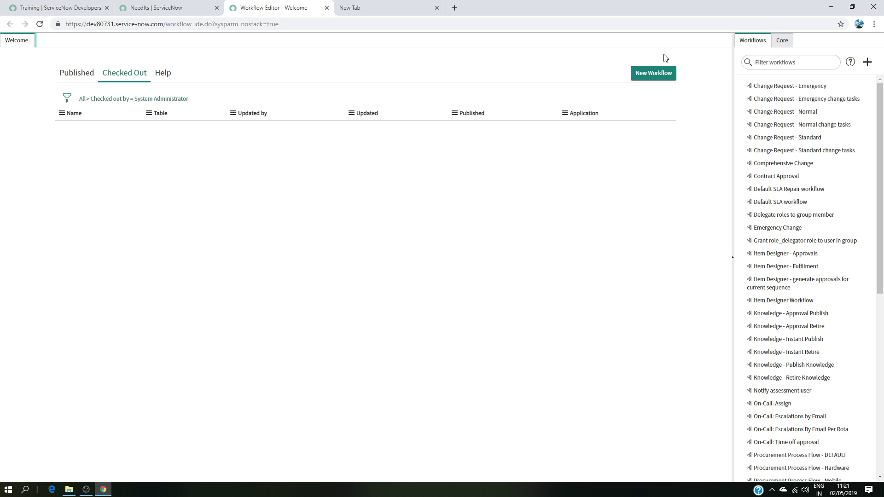
Step: Start a new workflow named Main Workflow on the NeedIt [x_58872_needit_needit] table
{"action": "left_click", "coordinate": [665, 75]}
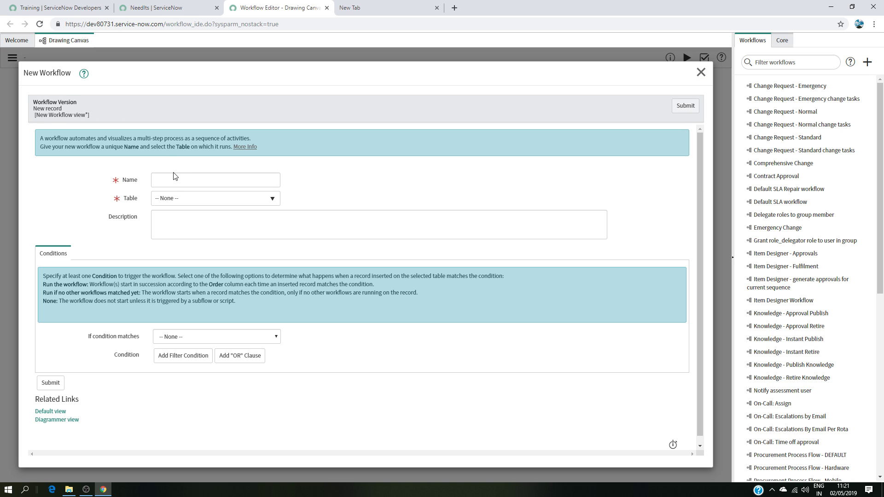
{"action": "left_click", "coordinate": [186, 183]}
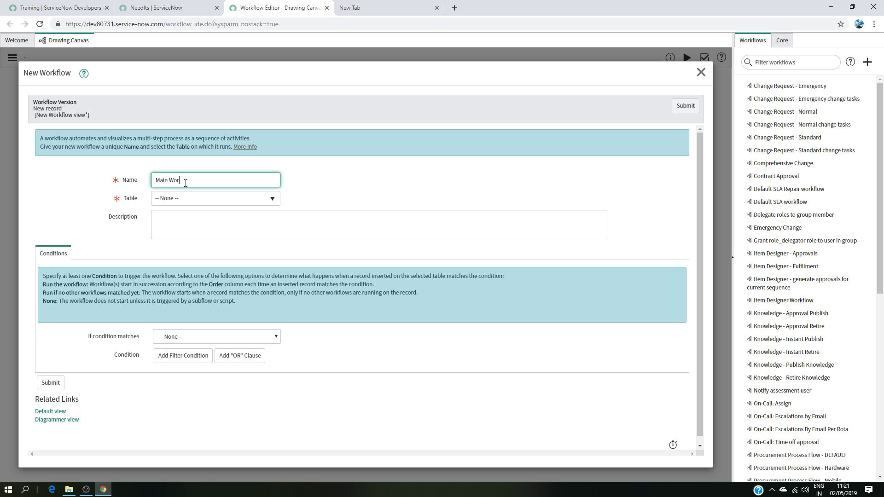
{"action": "left_click", "coordinate": [247, 202]}
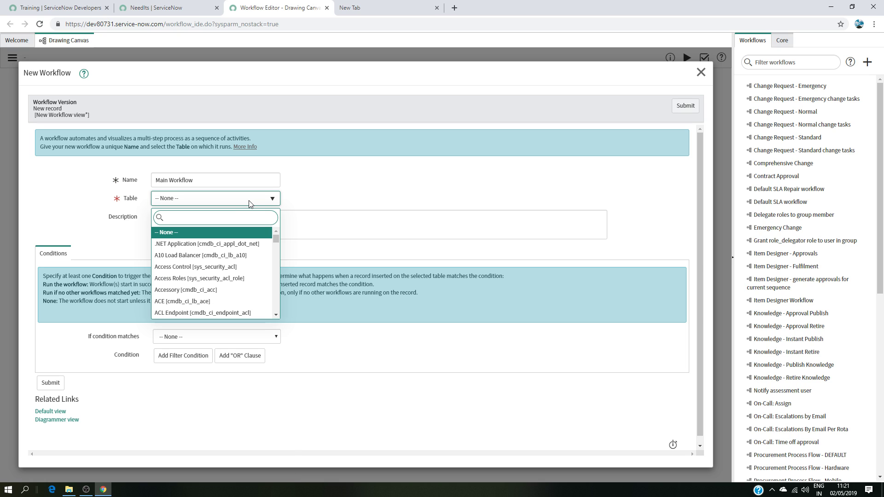
{"action": "type", "text": "nee"}
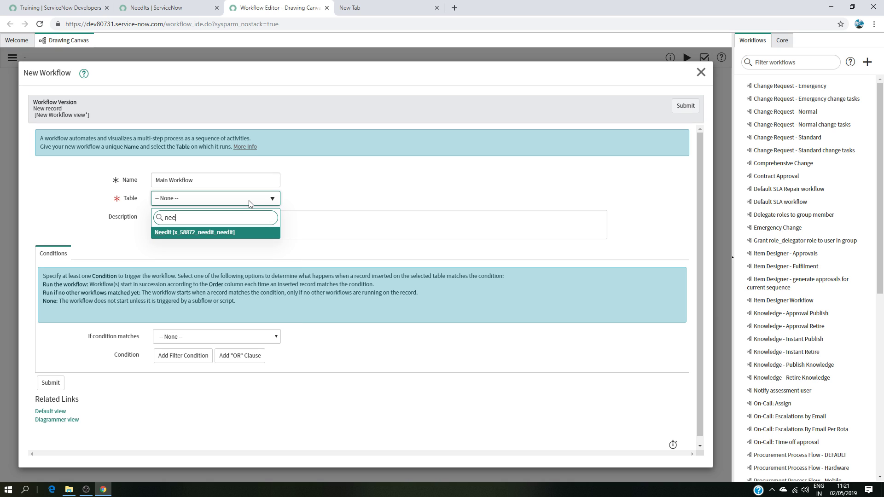
{"action": "left_click", "coordinate": [208, 234]}
Step: Set the new workflow to run always when State is Awaiting Approval, and submit it
{"action": "left_click", "coordinate": [214, 340]}
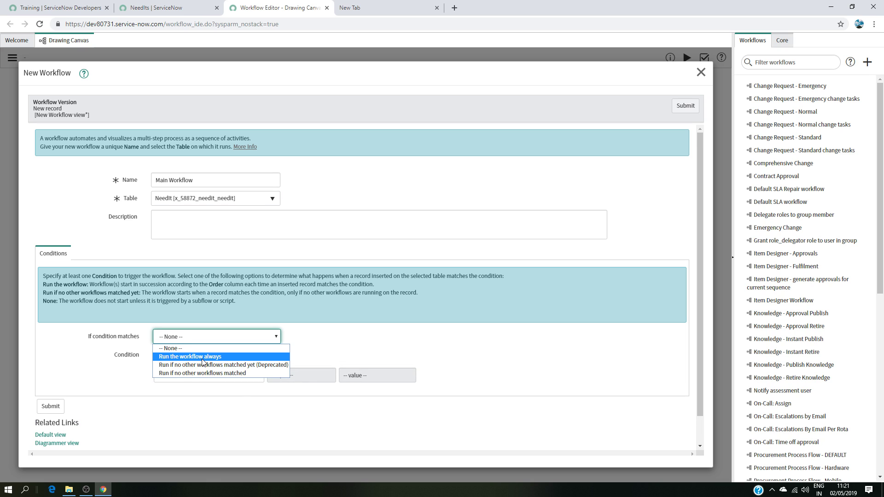
{"action": "left_click", "coordinate": [205, 358]}
{"action": "left_click", "coordinate": [213, 380]}
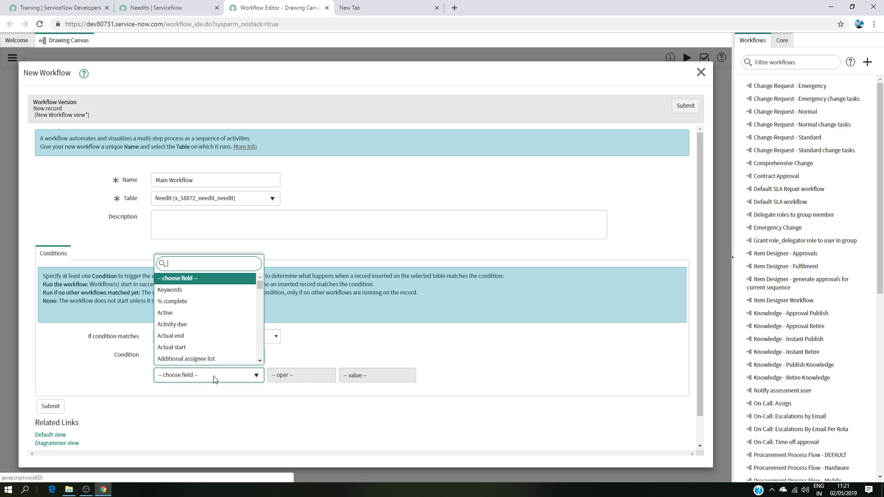
{"action": "type", "text": "stat"}
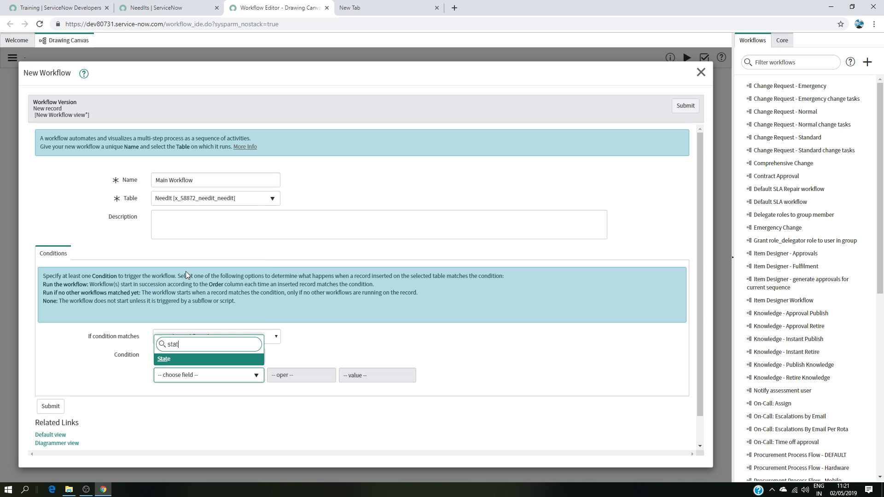
{"action": "left_click", "coordinate": [180, 359]}
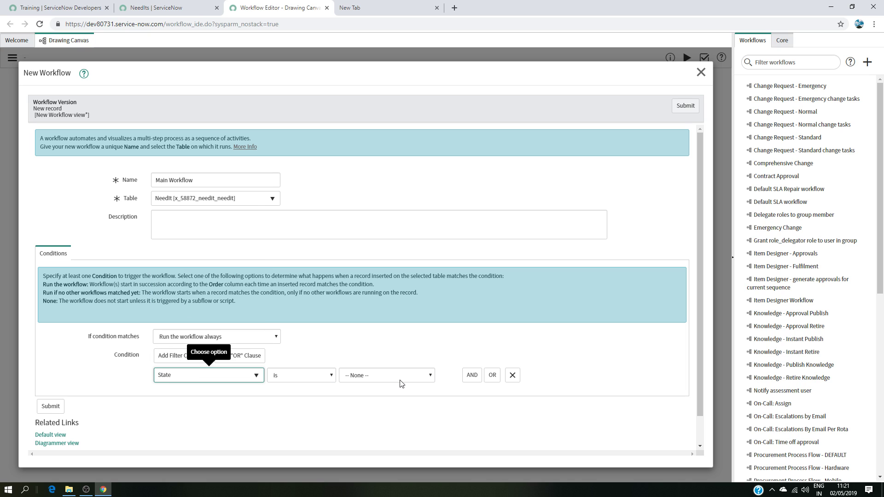
{"action": "left_click", "coordinate": [399, 381]}
{"action": "left_click", "coordinate": [382, 404]}
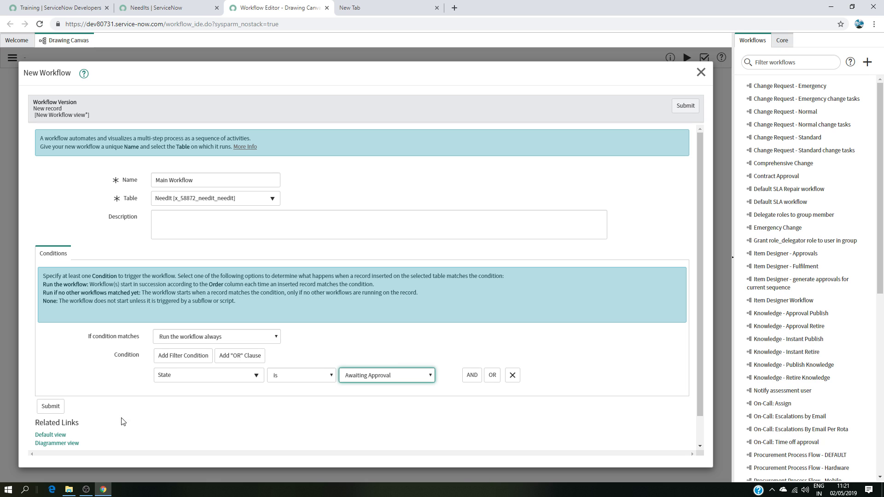
{"action": "left_click", "coordinate": [46, 406]}
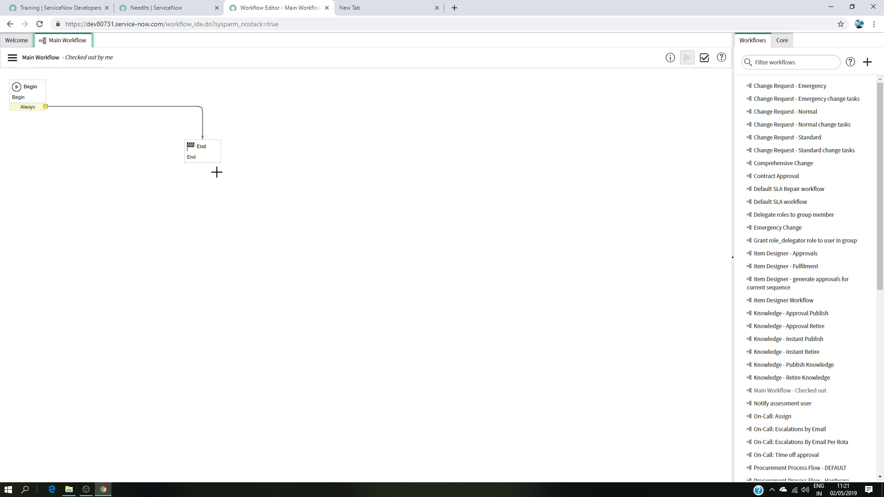
Step: Rearrange the End and Begin activities on the canvas
{"action": "left_click_drag", "start_coordinate": [202, 146], "coordinate": [664, 413]}
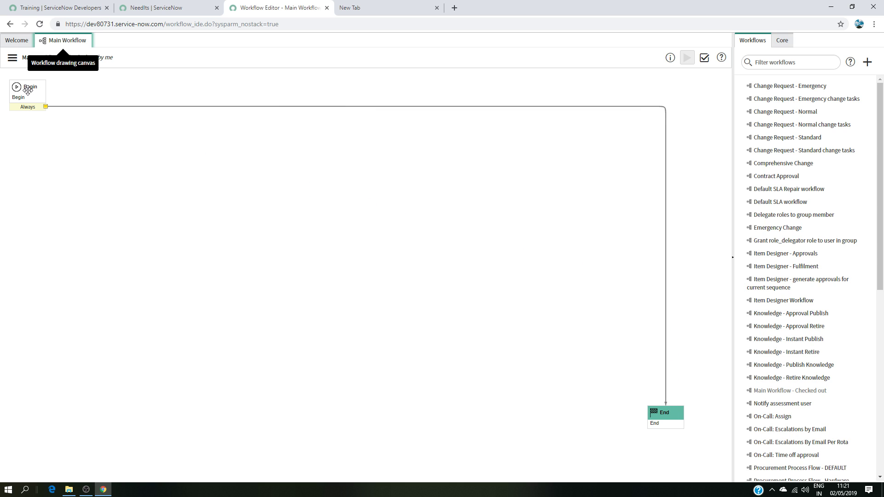
{"action": "left_click_drag", "start_coordinate": [27, 88], "coordinate": [48, 133]}
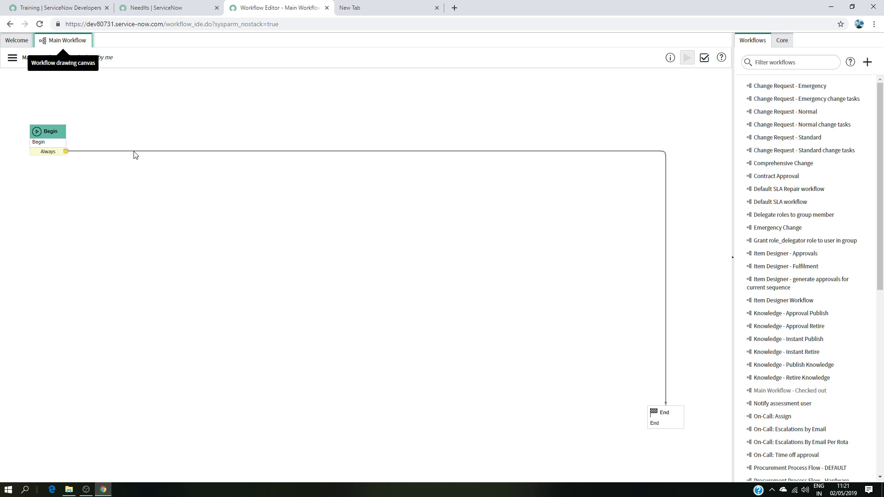
Step: Add an If activity checking that Requested for is a specific user, and submit it
{"action": "left_click", "coordinate": [783, 41]}
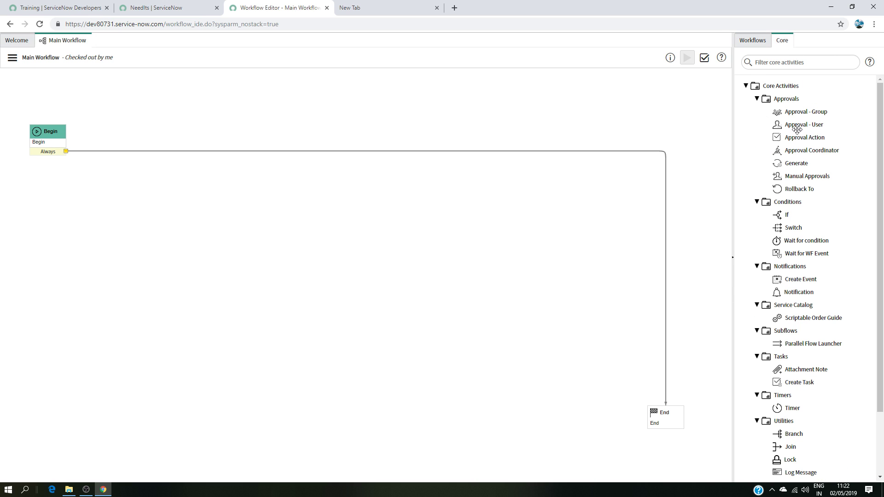
{"action": "mouse_move", "coordinate": [782, 215]}
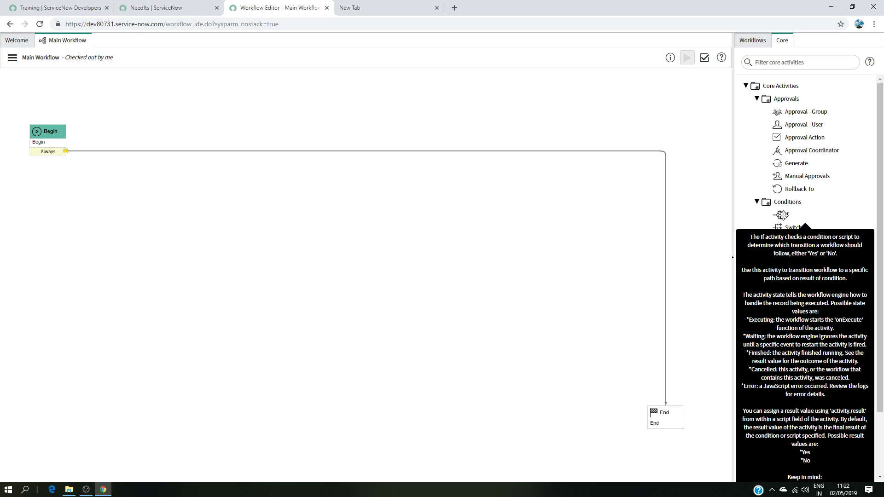
{"action": "left_click_drag", "start_coordinate": [782, 215], "coordinate": [178, 136]}
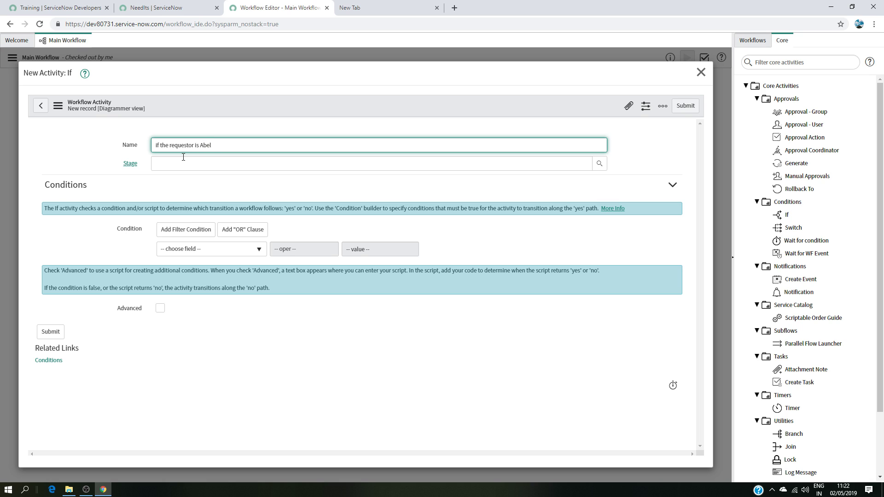
{"action": "left_click", "coordinate": [254, 249]}
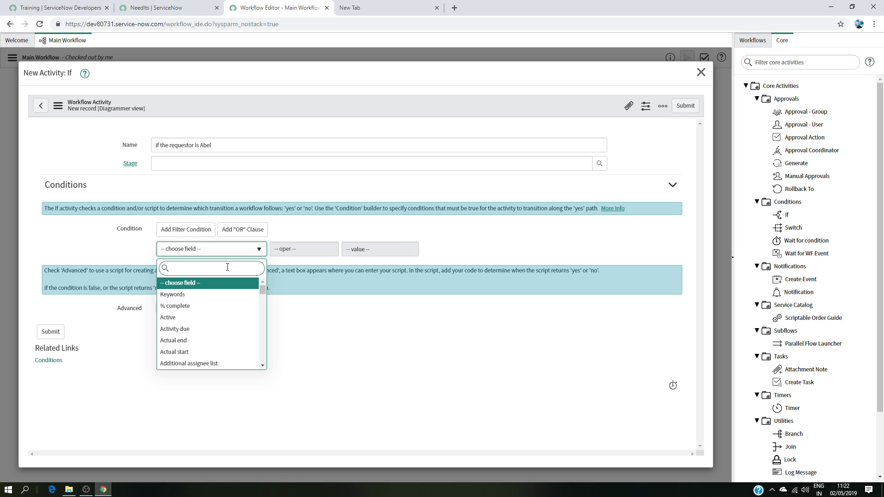
{"action": "type", "text": "reque"}
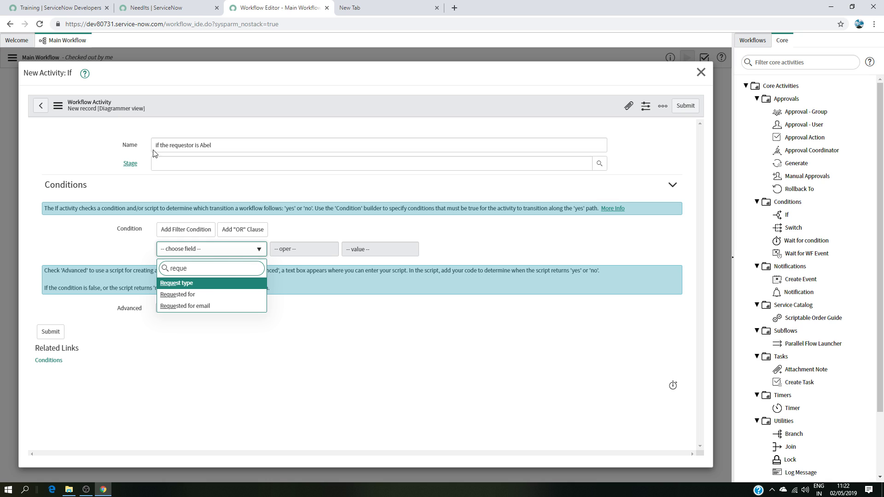
{"action": "left_click", "coordinate": [197, 295]}
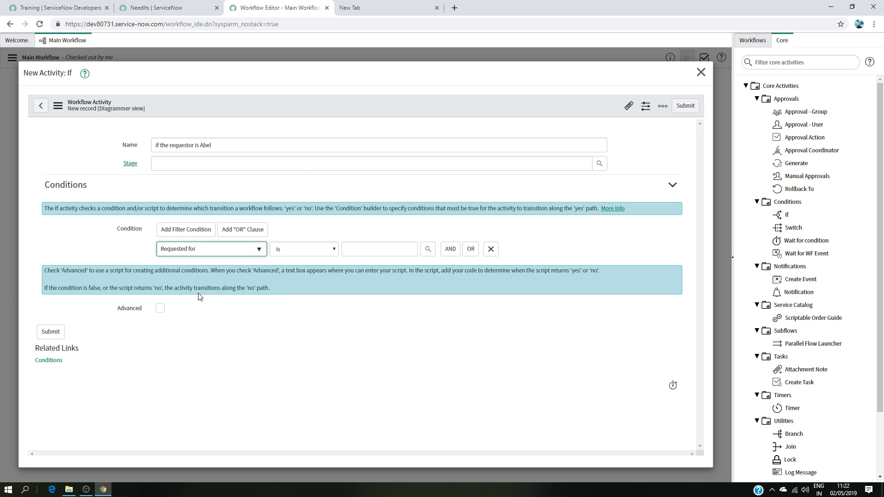
{"action": "left_click", "coordinate": [362, 248]}
{"action": "type", "text": "abel"}
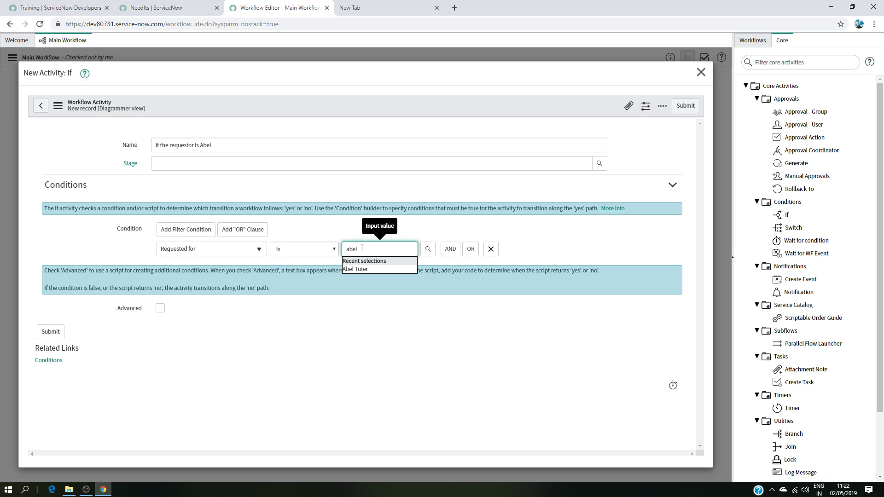
{"action": "left_click", "coordinate": [356, 270]}
{"action": "left_click", "coordinate": [57, 329]}
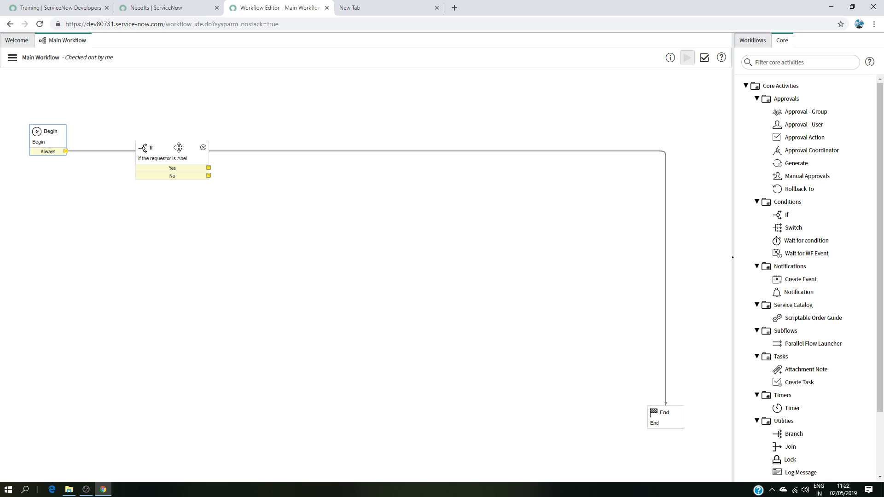
Step: Move the If activity and reconnect the Begin activity's Always transition to it
{"action": "left_click_drag", "start_coordinate": [179, 147], "coordinate": [192, 119]}
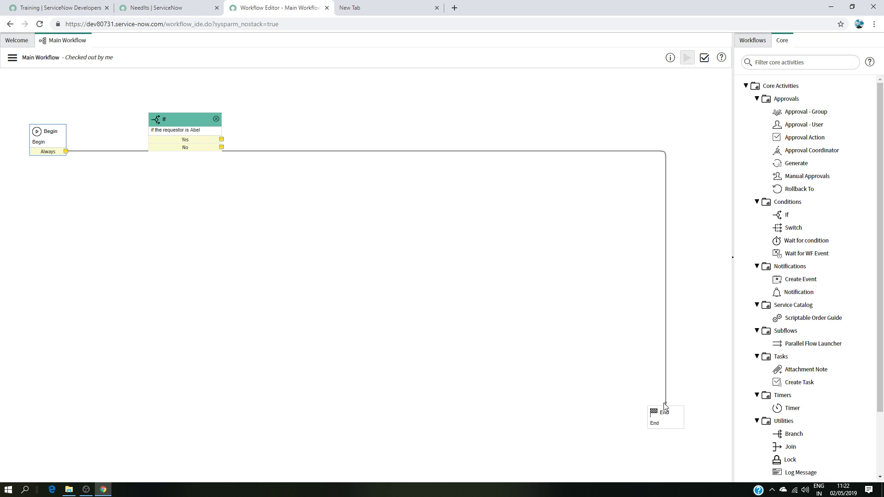
{"action": "left_click_drag", "start_coordinate": [666, 406], "coordinate": [150, 134]}
{"action": "left_click_drag", "start_coordinate": [666, 406], "coordinate": [152, 132]}
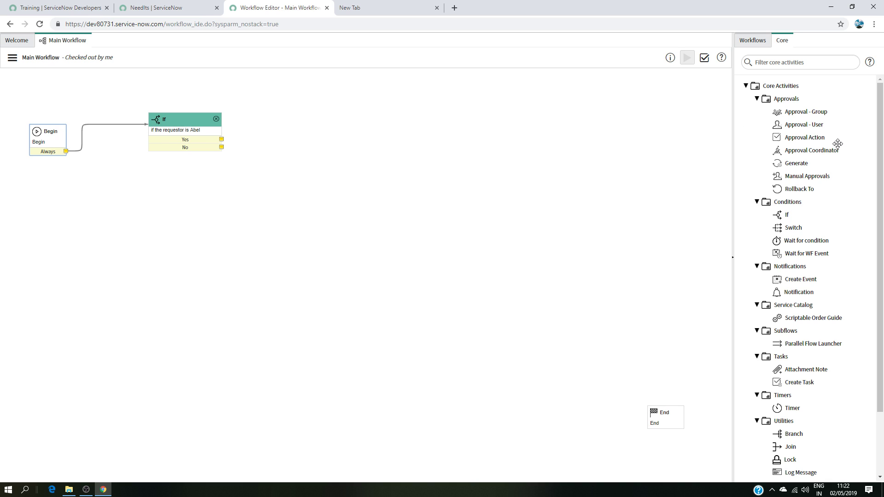
Step: Add an Approval - User activity whose approver is the Requested for user's Manager, and submit it
{"action": "left_click_drag", "start_coordinate": [811, 125], "coordinate": [351, 132]}
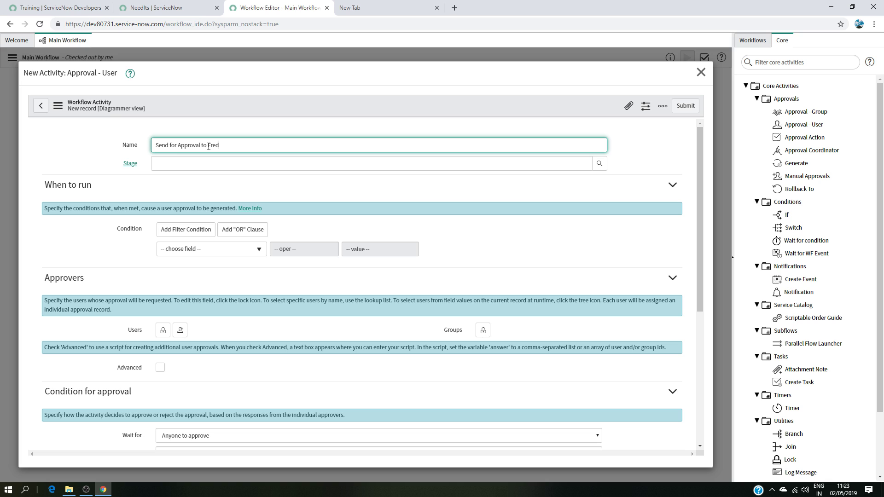
{"action": "scroll", "coordinate": [267, 285], "scroll_direction": "down", "scroll_amount": 2}
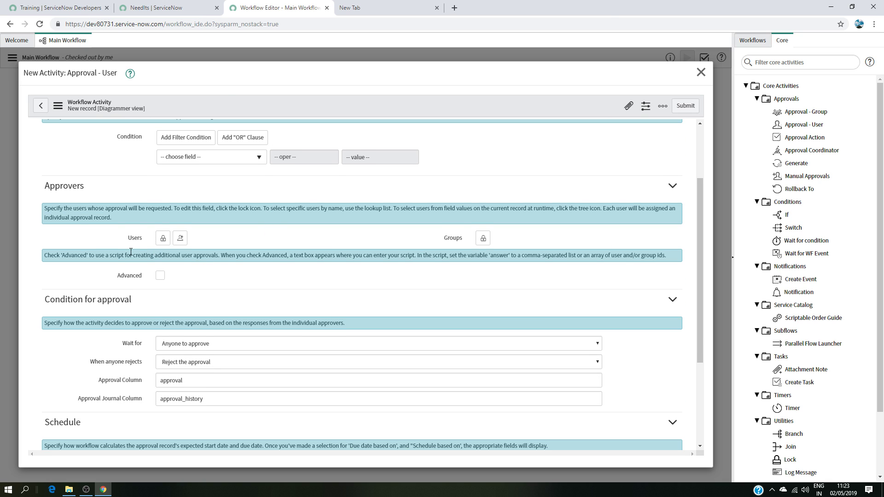
{"action": "scroll", "coordinate": [73, 209], "scroll_direction": "up", "scroll_amount": 2}
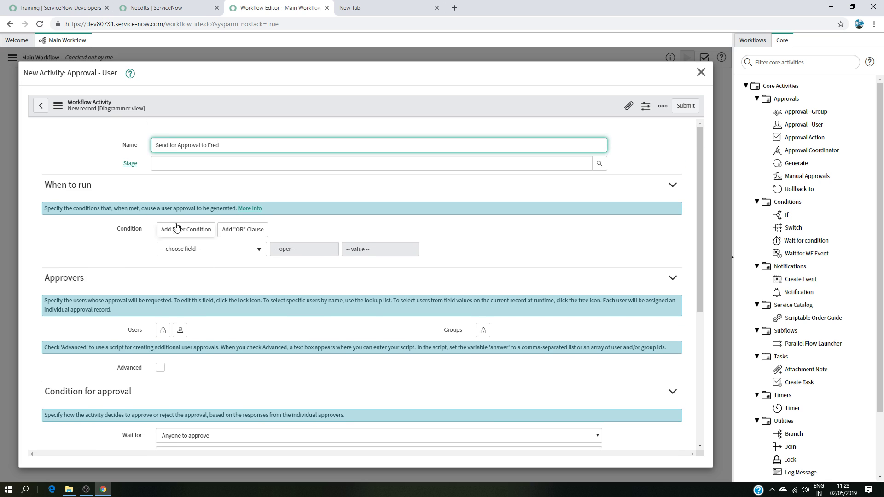
{"action": "scroll", "coordinate": [89, 266], "scroll_direction": "down", "scroll_amount": 2}
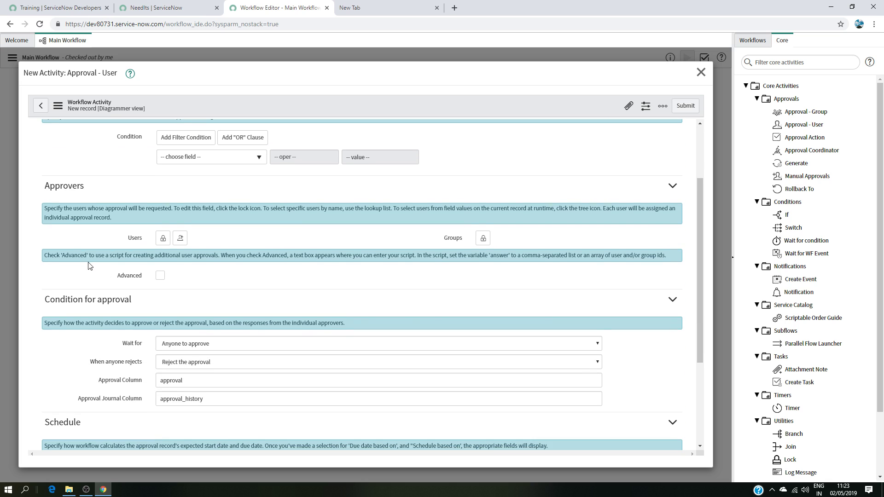
{"action": "left_click", "coordinate": [163, 238]}
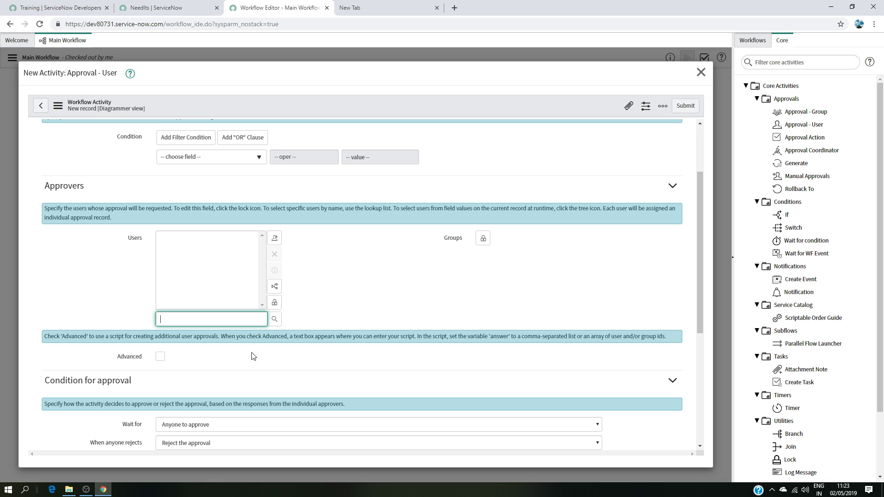
{"action": "left_click", "coordinate": [275, 286]}
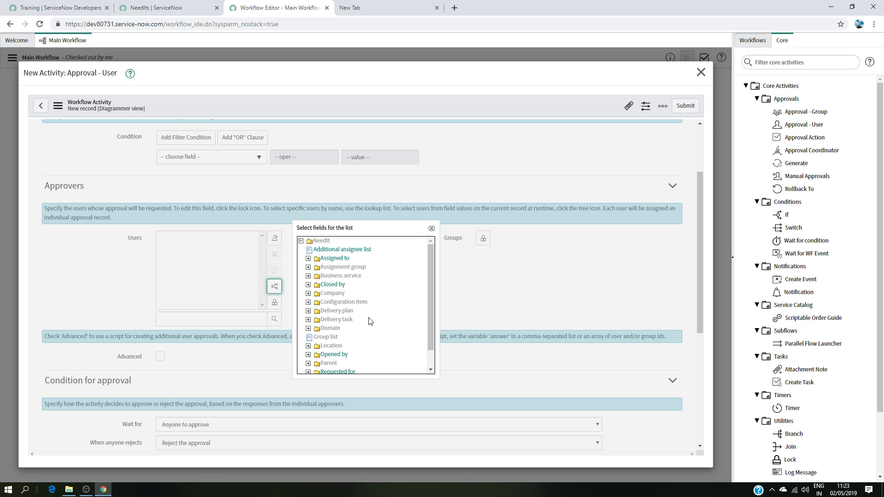
{"action": "scroll", "coordinate": [368, 314], "scroll_direction": "down", "scroll_amount": 1}
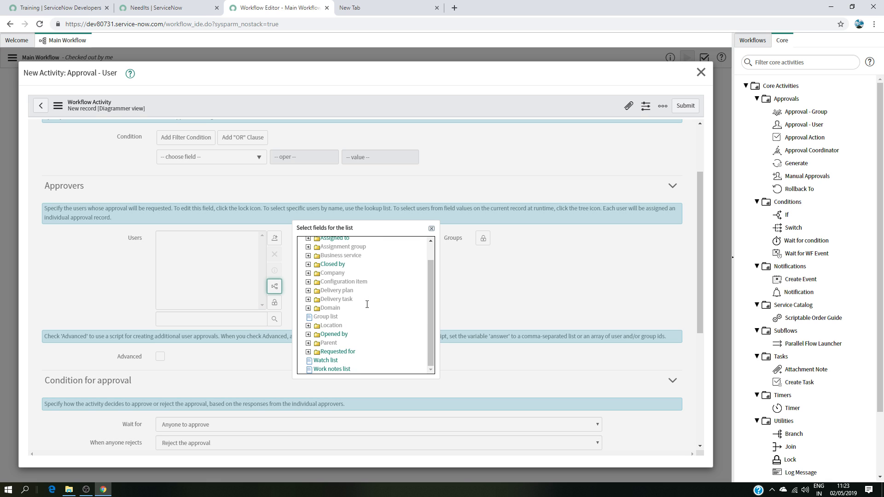
{"action": "left_click", "coordinate": [308, 352]}
{"action": "scroll", "coordinate": [378, 328], "scroll_direction": "down", "scroll_amount": 3}
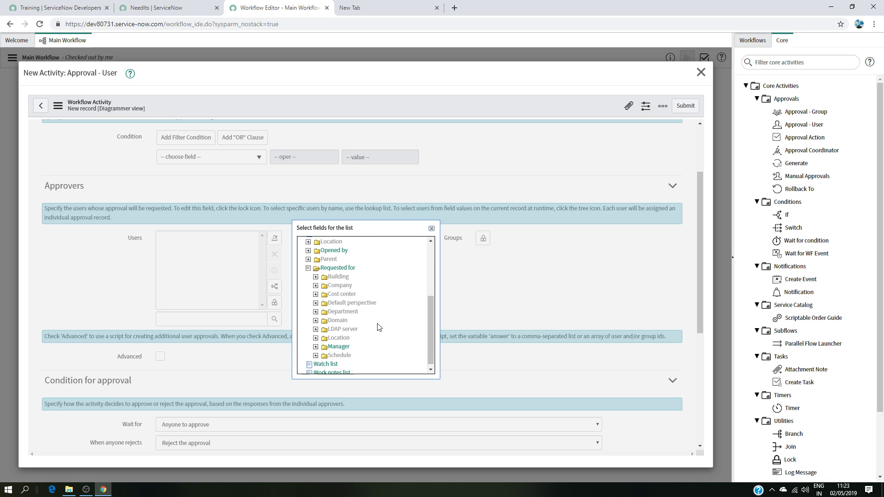
{"action": "left_click", "coordinate": [346, 347]}
{"action": "scroll", "coordinate": [308, 291], "scroll_direction": "down", "scroll_amount": 5}
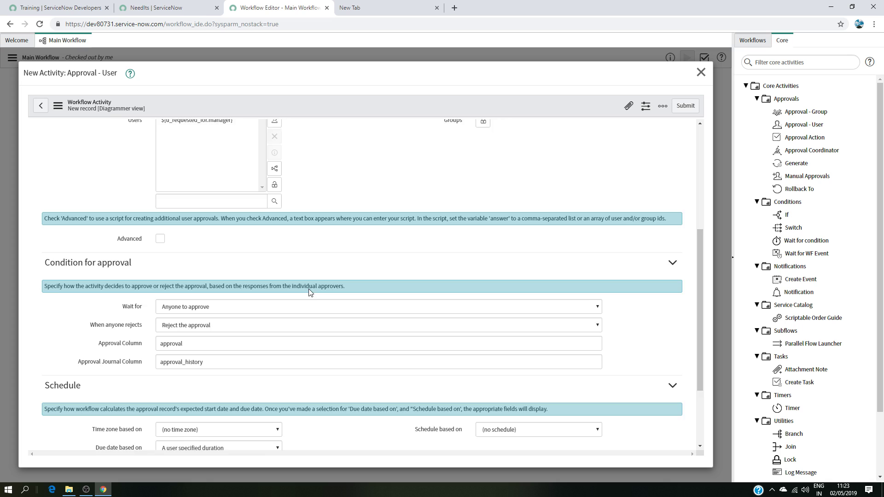
{"action": "left_click", "coordinate": [51, 384]}
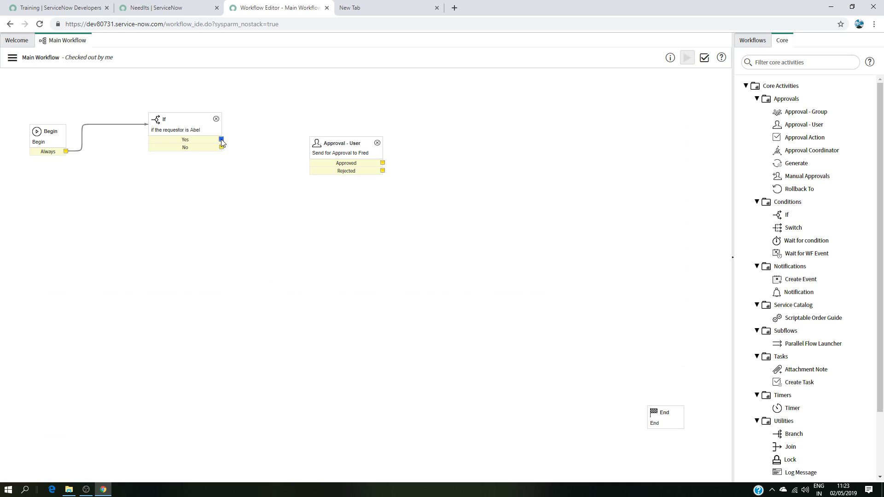
Step: Connect the If activity's Yes transition to the approval activity
{"action": "left_click_drag", "start_coordinate": [221, 140], "coordinate": [310, 152]}
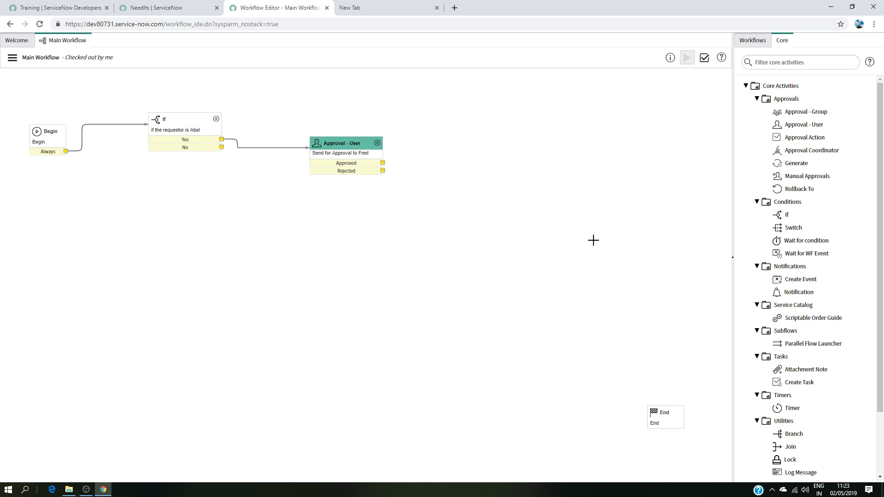
Step: Add a Set Values activity named "set the state to Approved" that sets State to Approved, and submit it
{"action": "scroll", "coordinate": [804, 270], "scroll_direction": "down", "scroll_amount": 3}
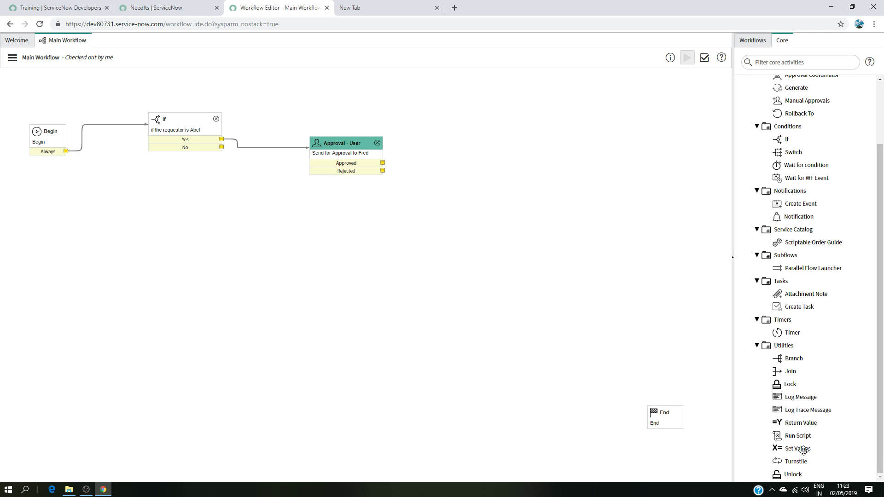
{"action": "left_click_drag", "start_coordinate": [804, 451], "coordinate": [497, 184]}
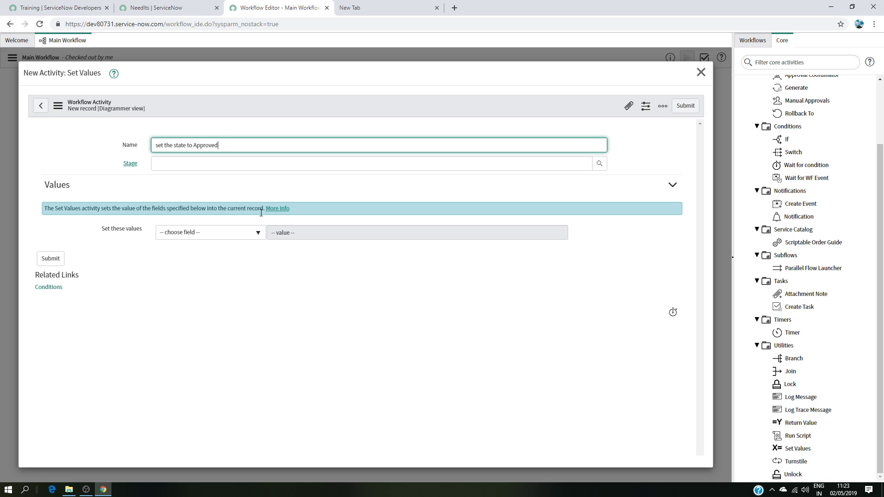
{"action": "left_click", "coordinate": [210, 233]}
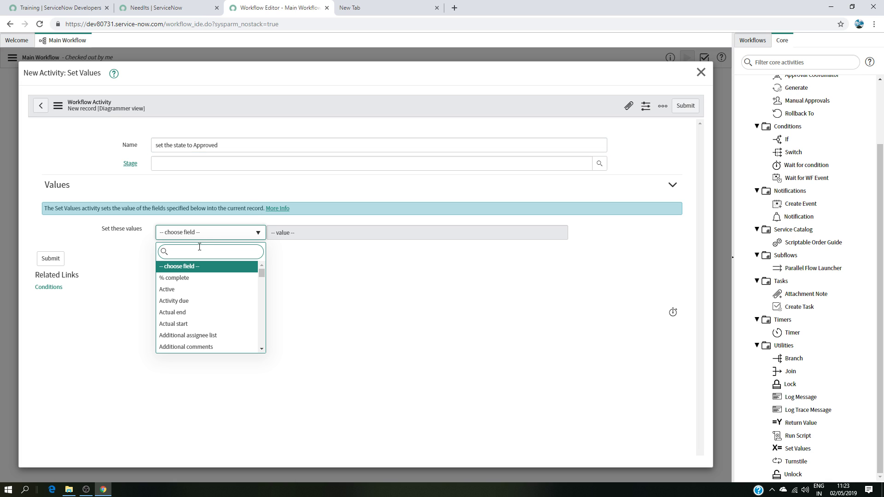
{"action": "type", "text": "state"}
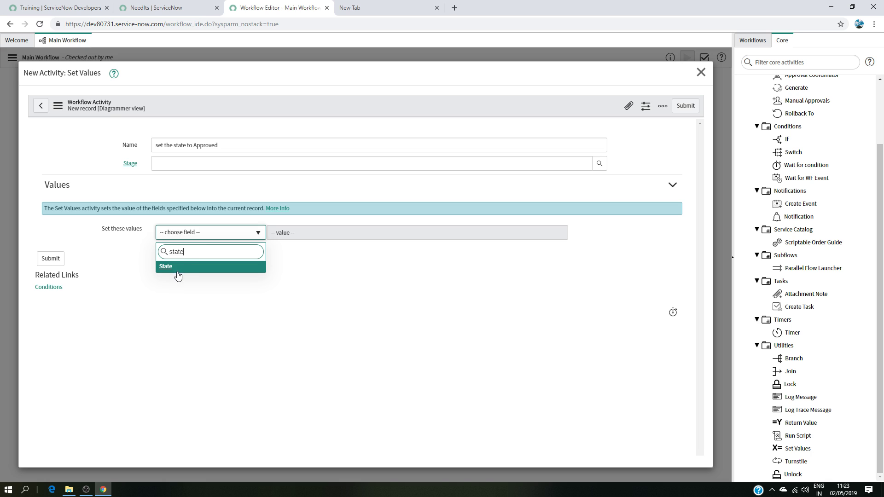
{"action": "left_click", "coordinate": [177, 266]}
{"action": "left_click", "coordinate": [344, 233]}
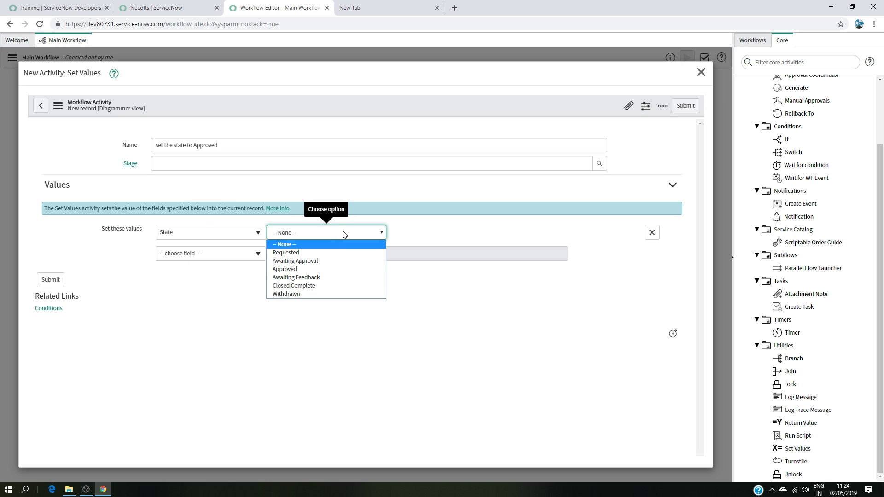
{"action": "left_click", "coordinate": [316, 269]}
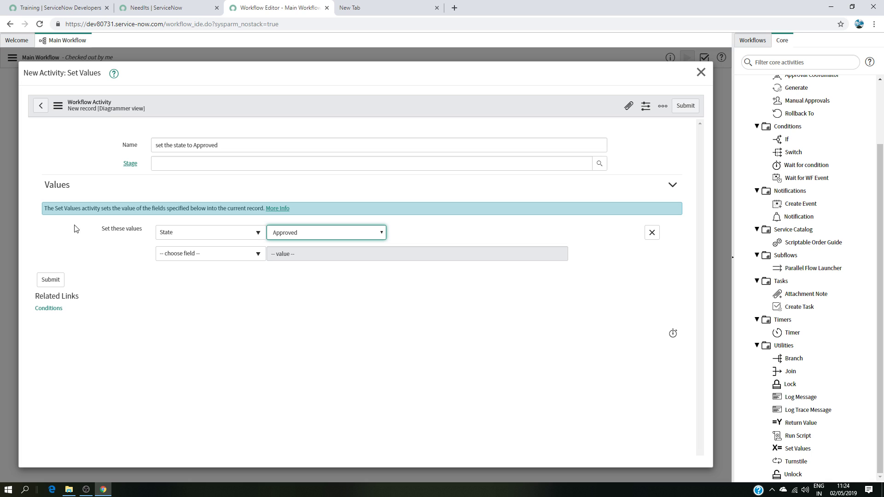
{"action": "left_click", "coordinate": [49, 281]}
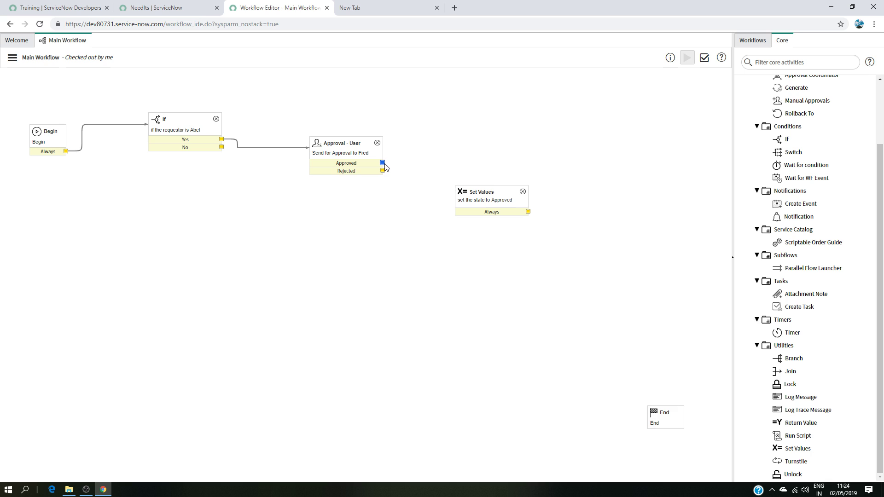
Step: Connect the approval's Approved transition to the Set Values activity and its Always transition to End
{"action": "left_click_drag", "start_coordinate": [382, 163], "coordinate": [455, 212]}
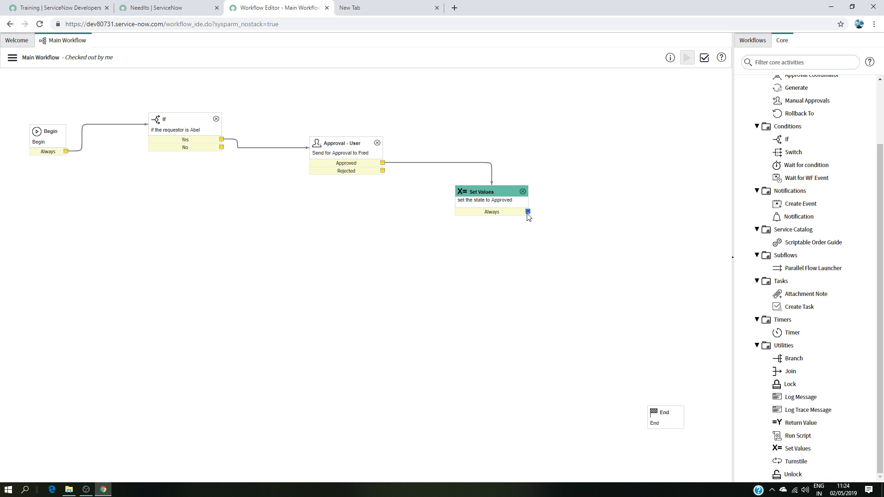
{"action": "left_click_drag", "start_coordinate": [528, 211], "coordinate": [658, 409]}
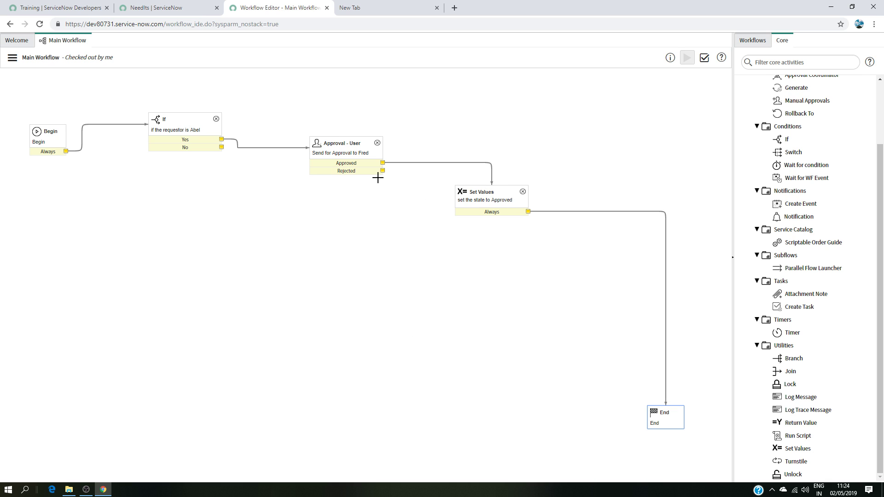
Step: Copy the Set Values activity and place the copy below it
{"action": "left_click", "coordinate": [493, 206]}
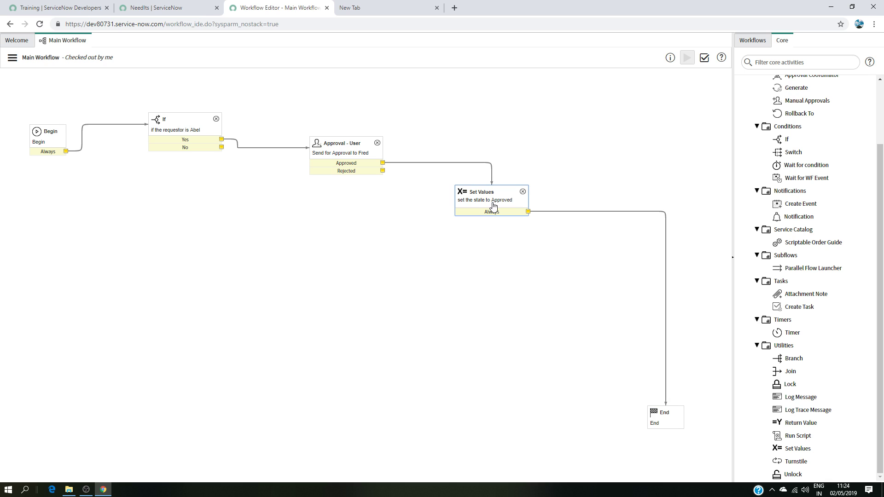
{"action": "right_click", "coordinate": [492, 205]}
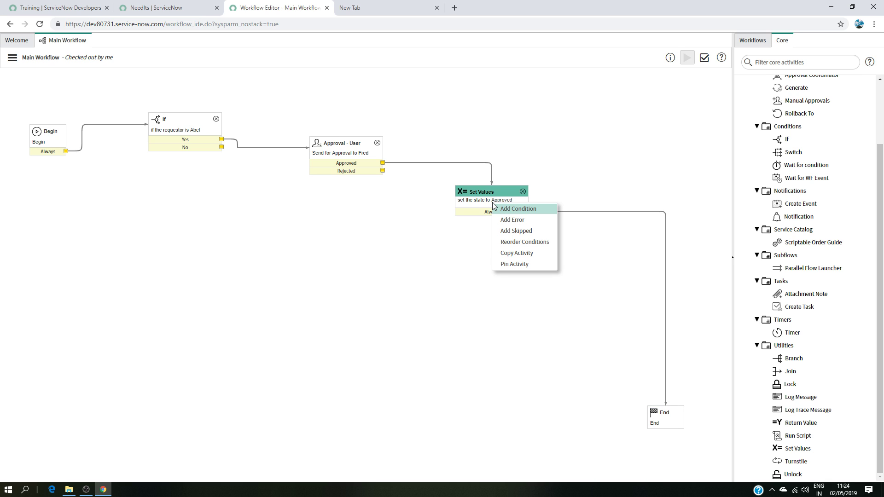
{"action": "left_click", "coordinate": [517, 253]}
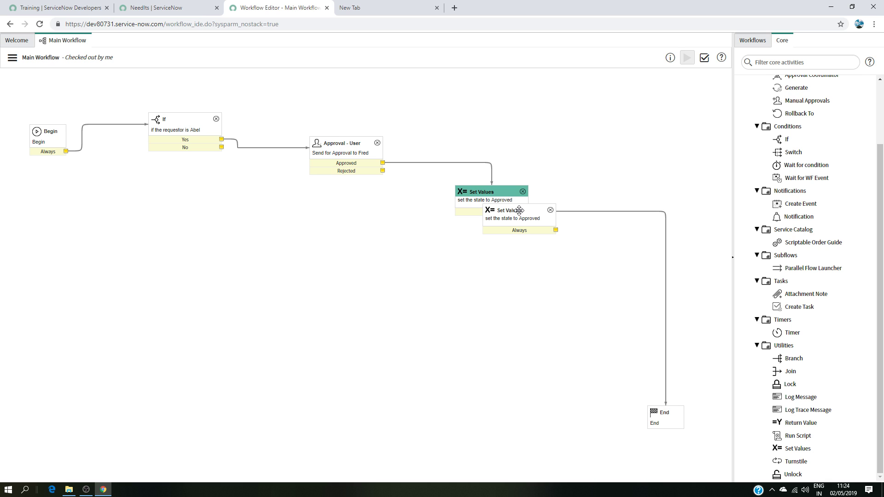
{"action": "left_click_drag", "start_coordinate": [519, 210], "coordinate": [475, 259]}
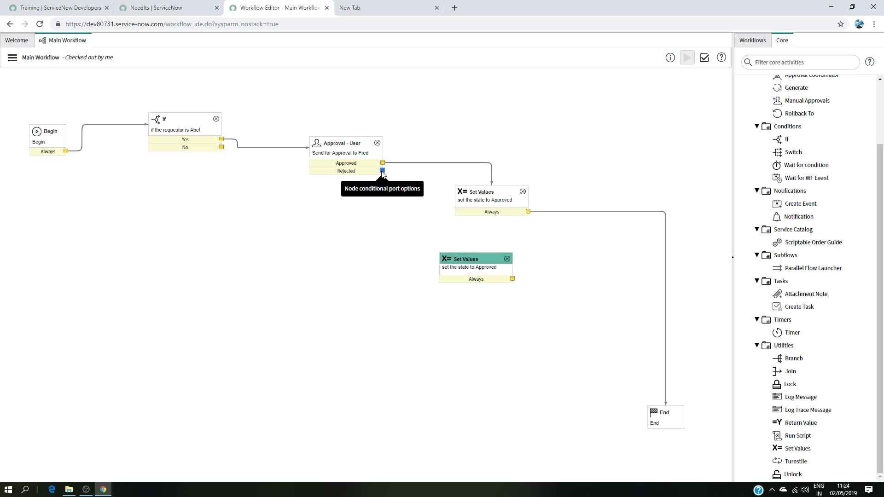
Step: Connect the approval's Rejected transition to the copied activity and change its State value to Closed Complete
{"action": "left_click_drag", "start_coordinate": [383, 172], "coordinate": [384, 256]}
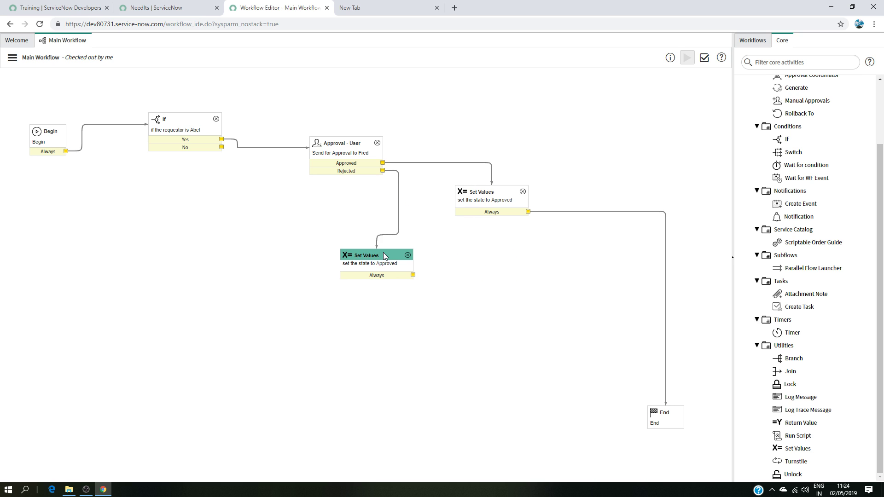
{"action": "double_click", "coordinate": [398, 273]}
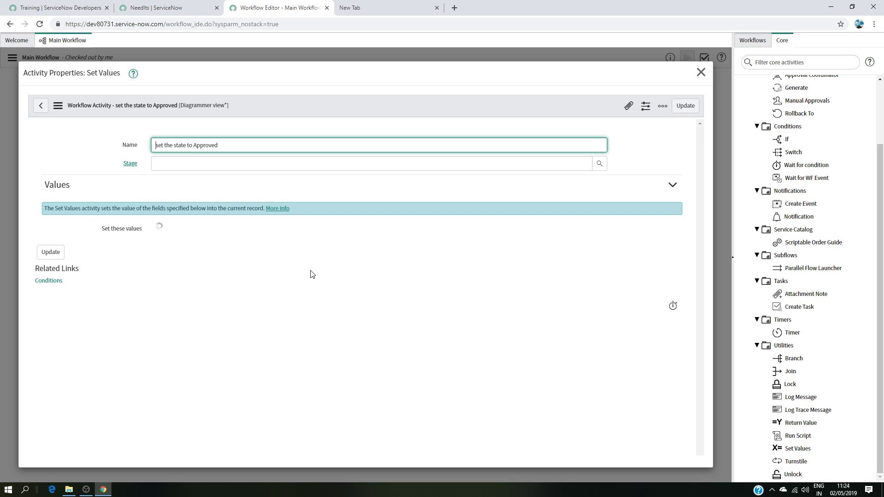
{"action": "left_click", "coordinate": [357, 235]}
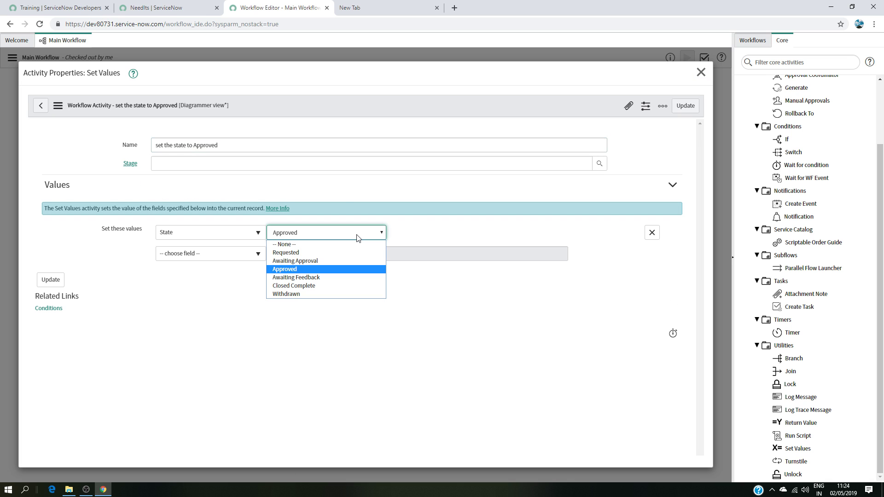
{"action": "left_click", "coordinate": [323, 286]}
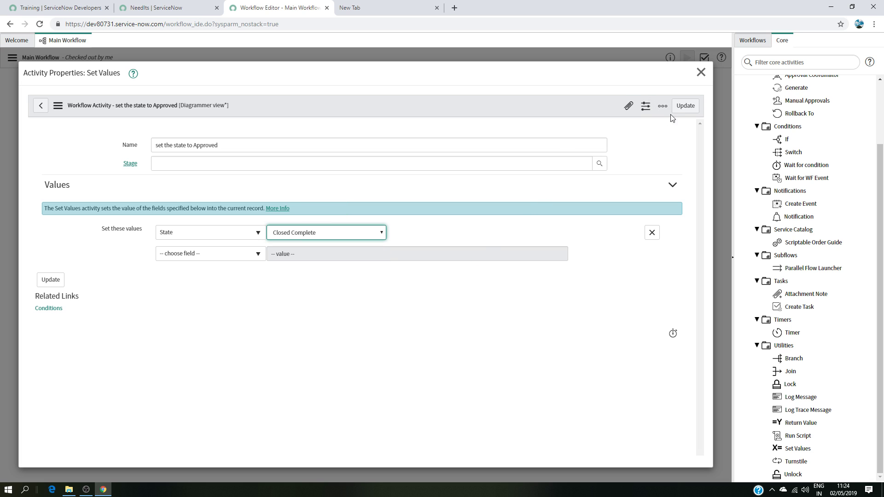
{"action": "left_click", "coordinate": [686, 106]}
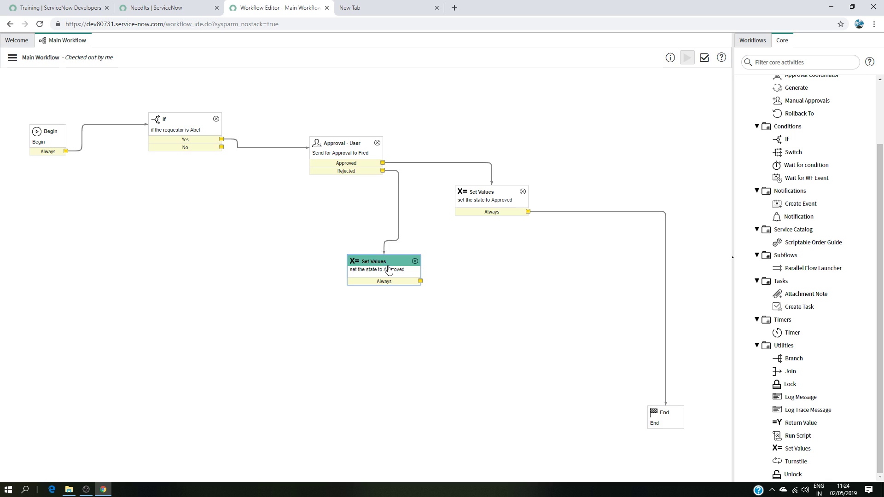
Step: Rename the copied activity to "set the state to Closed Complete"
{"action": "double_click", "coordinate": [389, 269]}
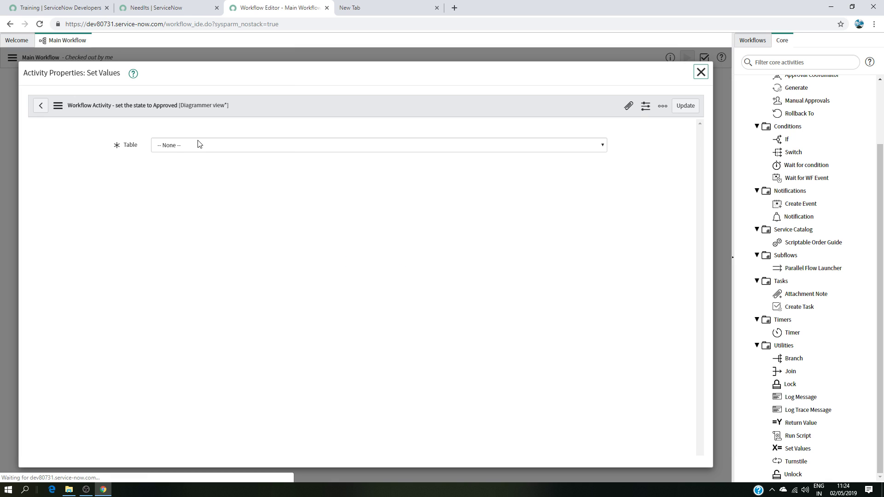
{"action": "left_click_drag", "start_coordinate": [235, 148], "coordinate": [195, 145]}
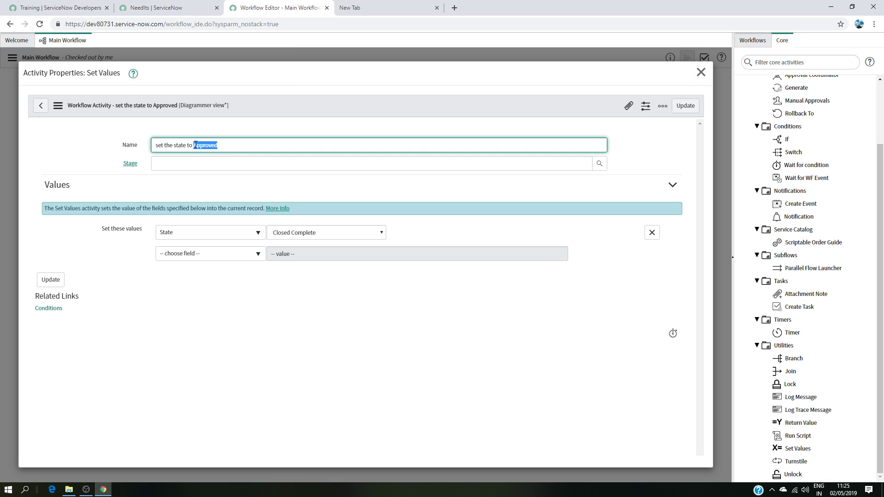
{"action": "key", "text": "BackSpace"}
{"action": "left_click", "coordinate": [698, 107]}
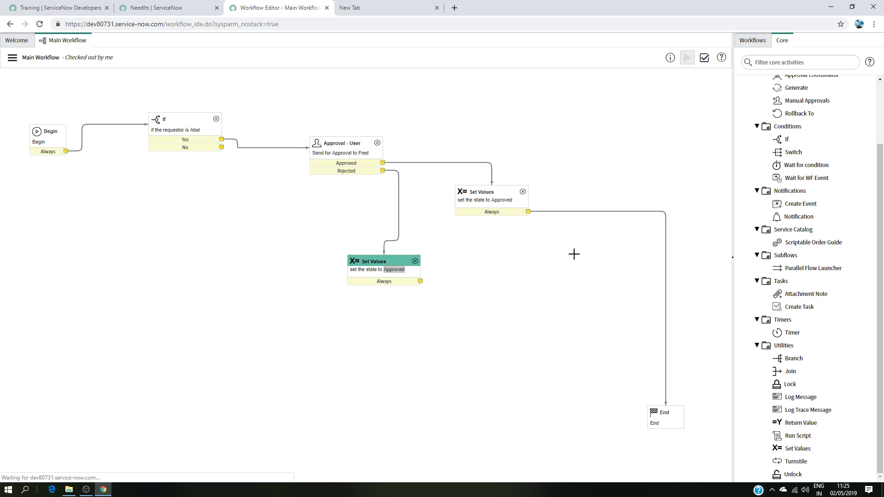
Step: Connect the Closed Complete activity's Always transition and the If activity's No transition to End
{"action": "left_click_drag", "start_coordinate": [421, 287], "coordinate": [648, 411]}
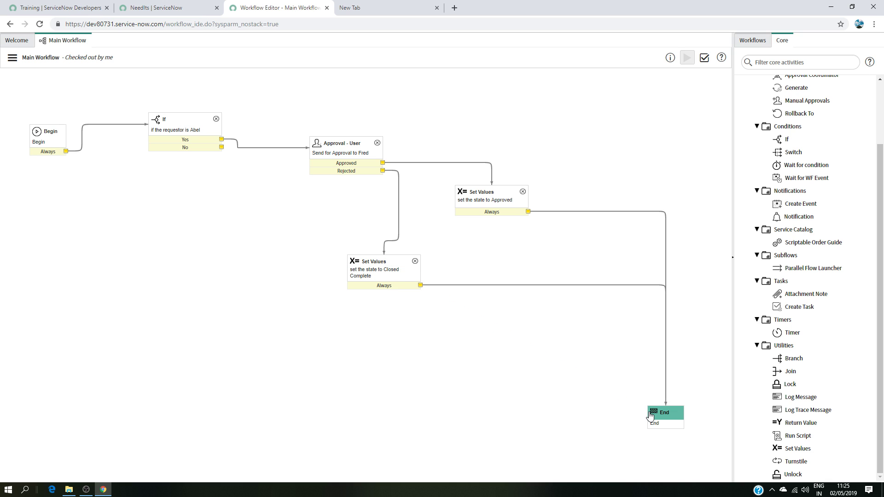
{"action": "left_click", "coordinate": [396, 262]}
{"action": "left_click_drag", "start_coordinate": [391, 260], "coordinate": [436, 252]}
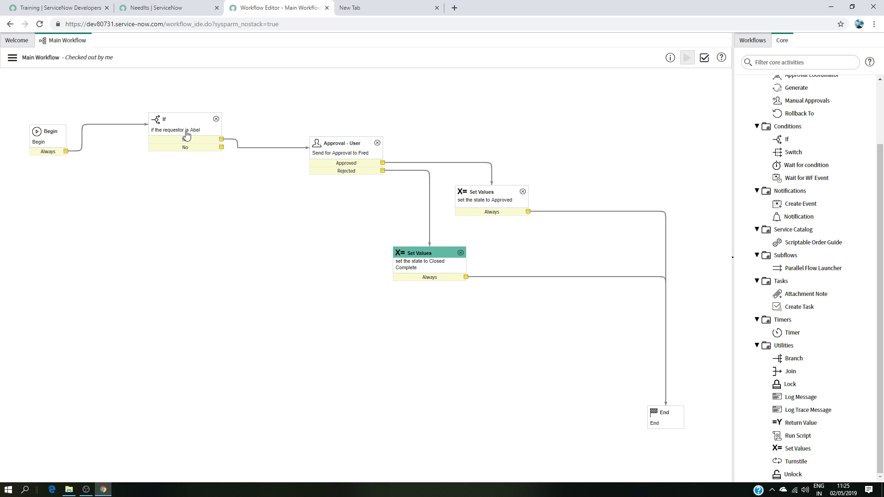
{"action": "left_click_drag", "start_coordinate": [224, 147], "coordinate": [650, 418]}
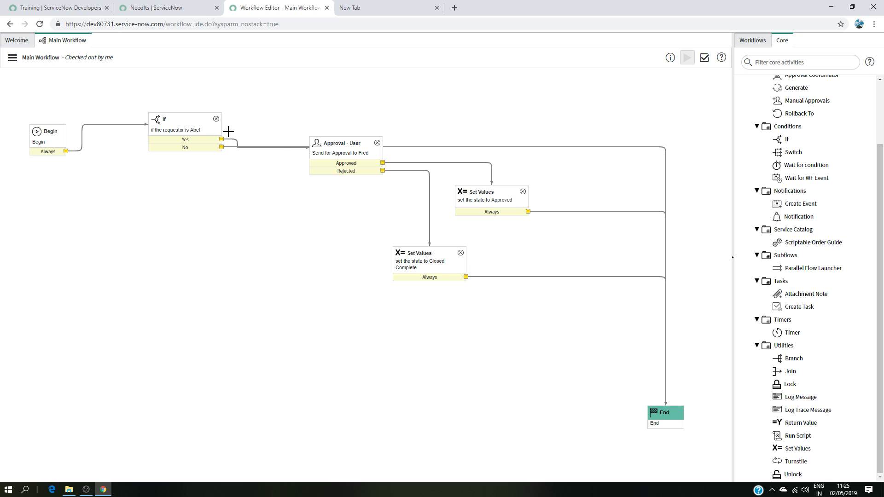
Step: Rearrange the activities into a tidier layout, moving End to the lower left of the canvas
{"action": "left_click_drag", "start_coordinate": [197, 123], "coordinate": [198, 93]}
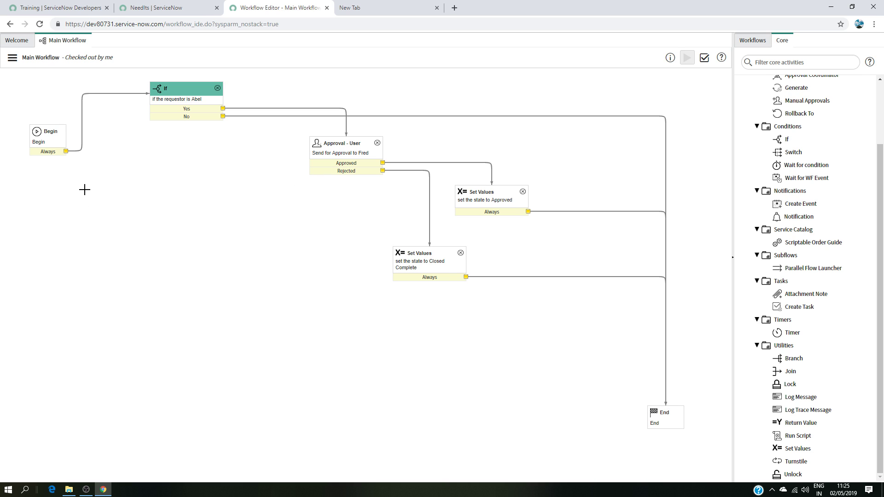
{"action": "left_click_drag", "start_coordinate": [352, 143], "coordinate": [162, 225]}
{"action": "left_click_drag", "start_coordinate": [474, 190], "coordinate": [367, 163]}
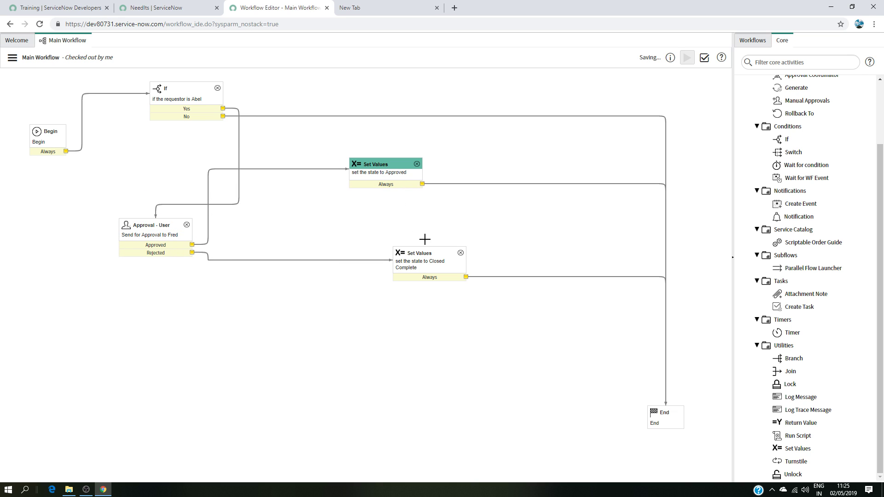
{"action": "left_click_drag", "start_coordinate": [184, 103], "coordinate": [118, 162]}
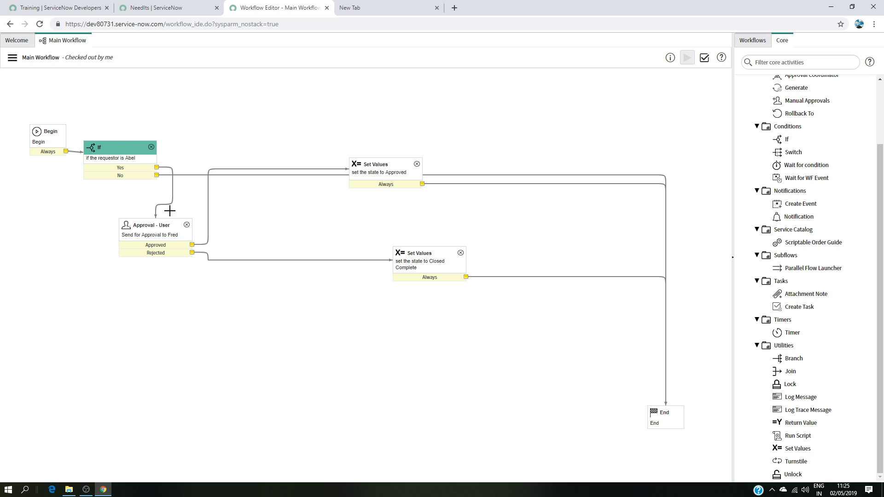
{"action": "left_click_drag", "start_coordinate": [168, 226], "coordinate": [247, 103]}
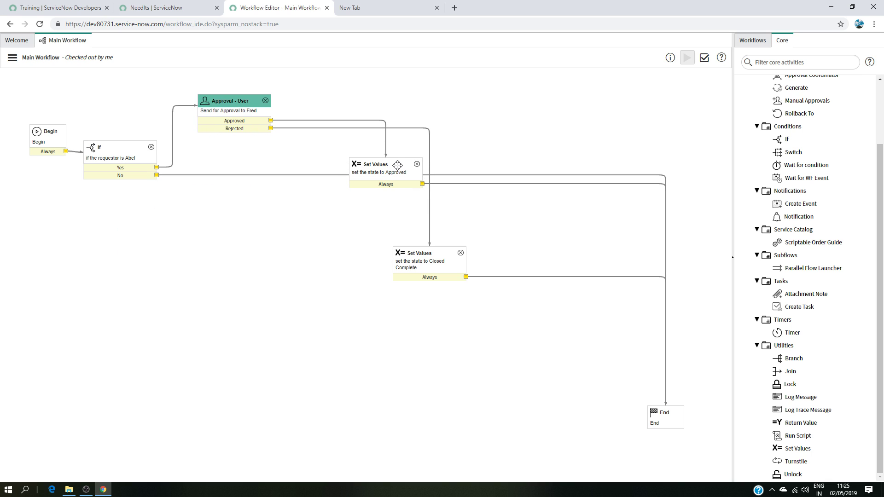
{"action": "left_click_drag", "start_coordinate": [397, 164], "coordinate": [494, 90]}
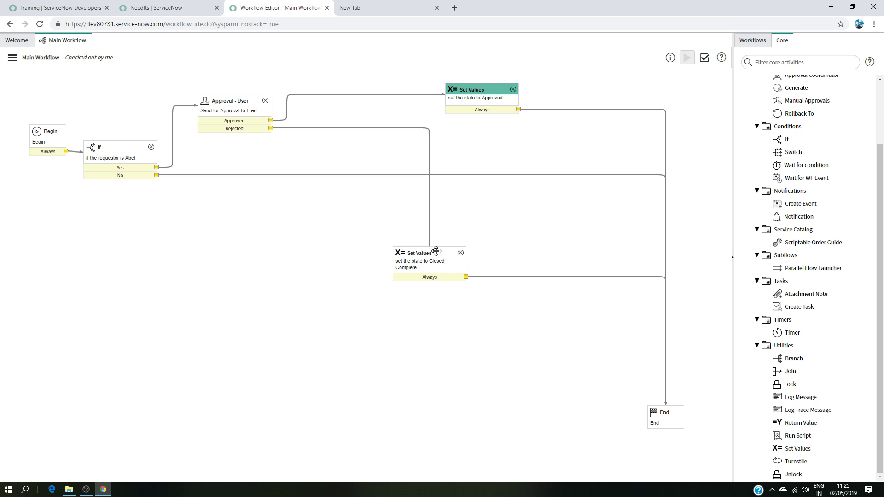
{"action": "left_click_drag", "start_coordinate": [432, 258], "coordinate": [345, 246]}
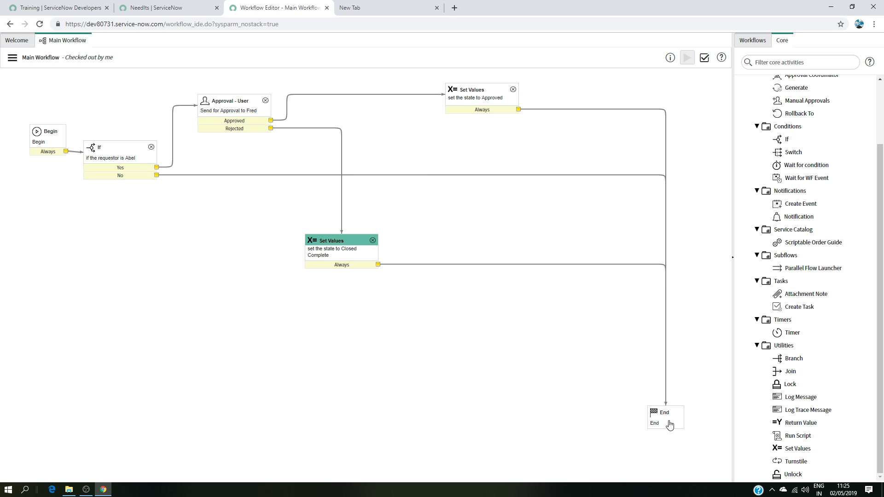
{"action": "left_click_drag", "start_coordinate": [668, 419], "coordinate": [80, 420]}
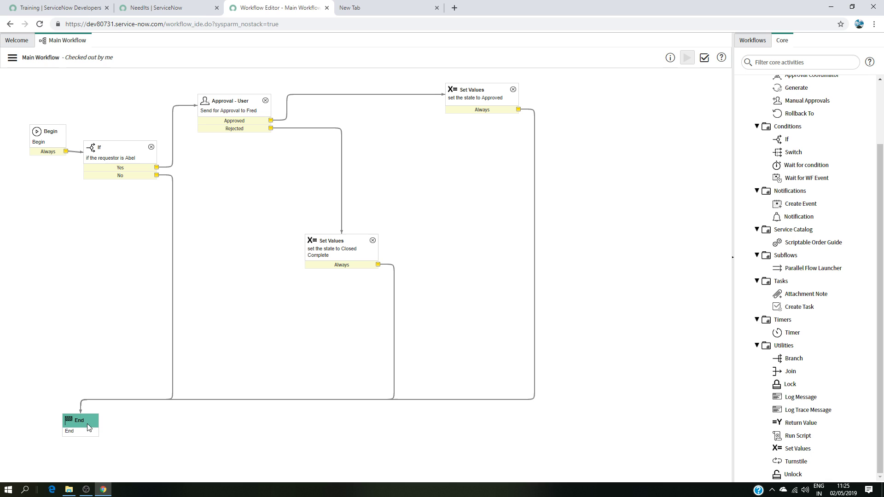
{"action": "left_click_drag", "start_coordinate": [354, 243], "coordinate": [318, 206]}
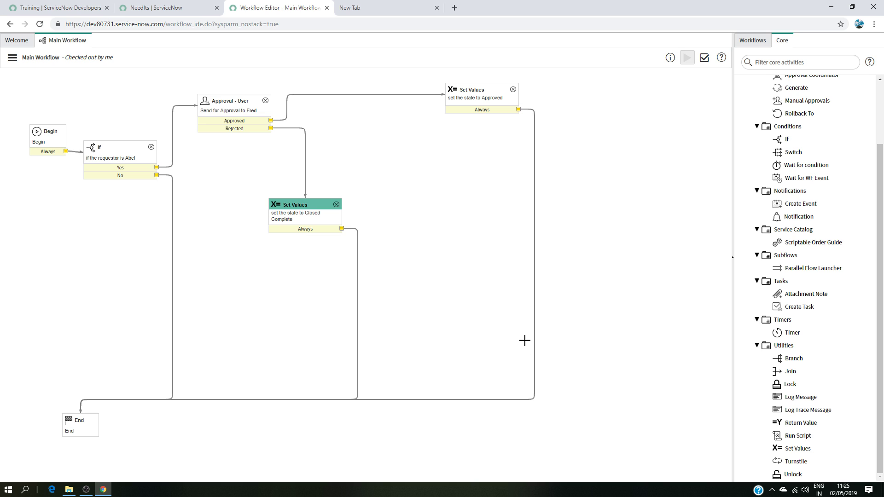
{"action": "left_click", "coordinate": [17, 41]}
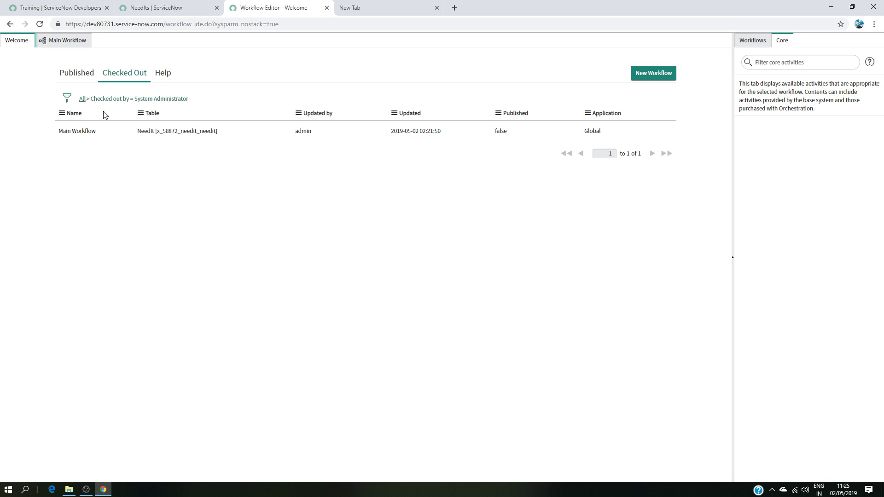
{"action": "left_click", "coordinate": [640, 72]}
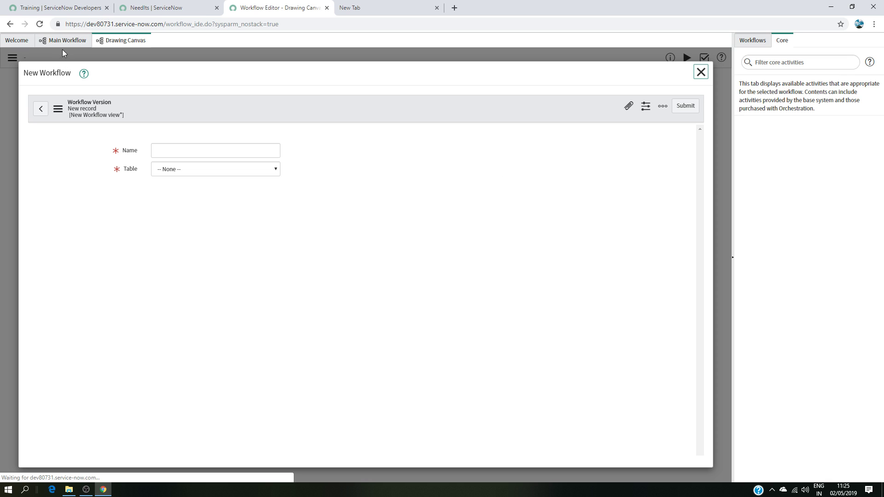
{"action": "left_click", "coordinate": [64, 41]}
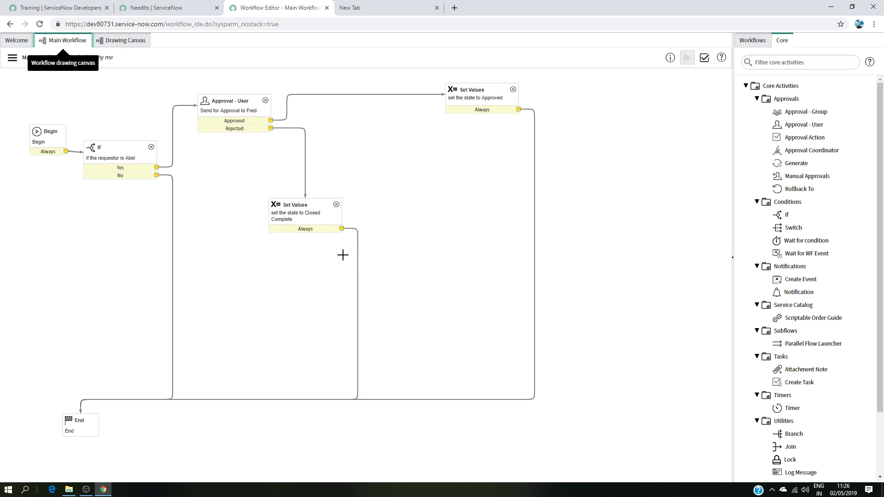
Step: Validate the Main Workflow and close the validation report
{"action": "left_click", "coordinate": [704, 57]}
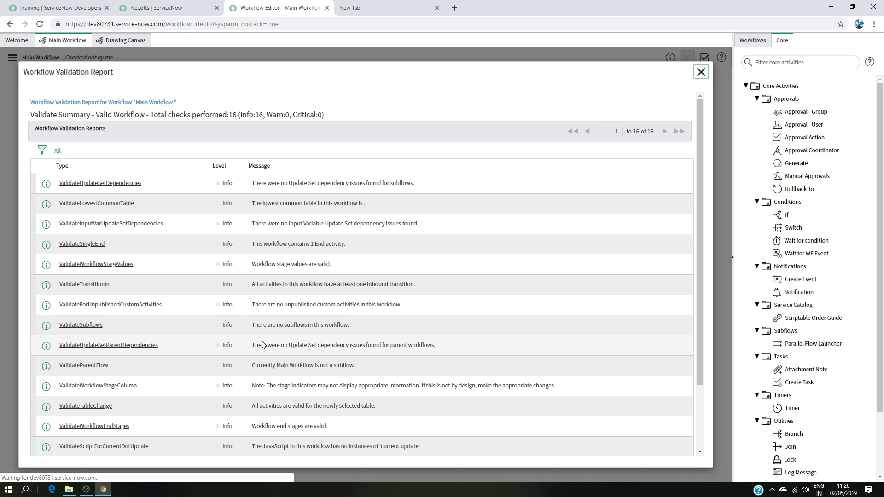
{"action": "scroll", "coordinate": [275, 293], "scroll_direction": "down", "scroll_amount": 3}
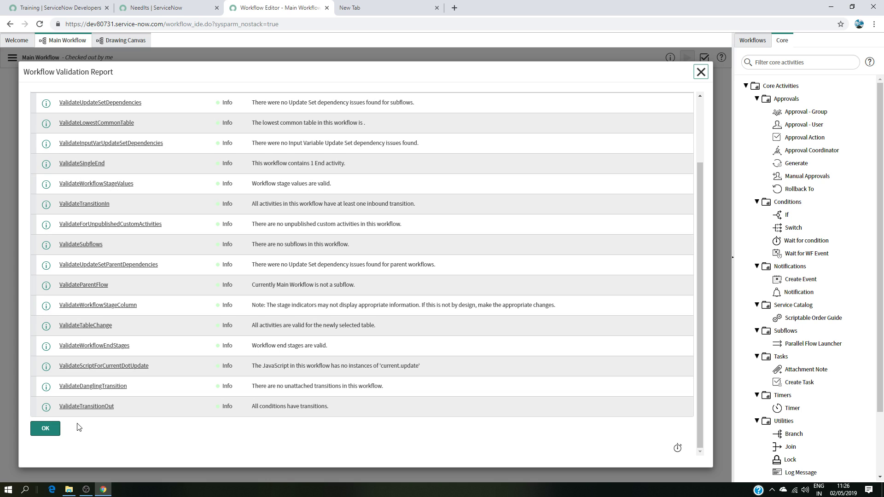
{"action": "left_click", "coordinate": [45, 428]}
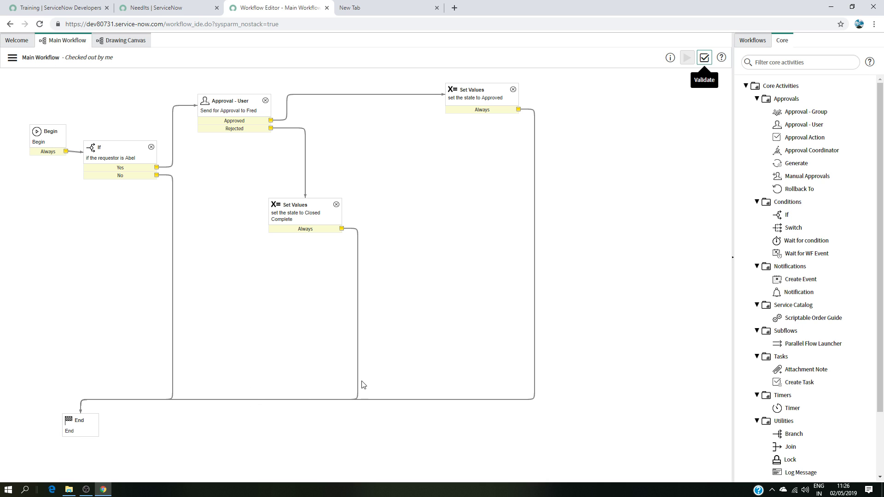
Step: Create a new workflow named "Subflow for Task creation" on the NeedIt table
{"action": "left_click", "coordinate": [118, 44]}
{"action": "left_click", "coordinate": [189, 181]}
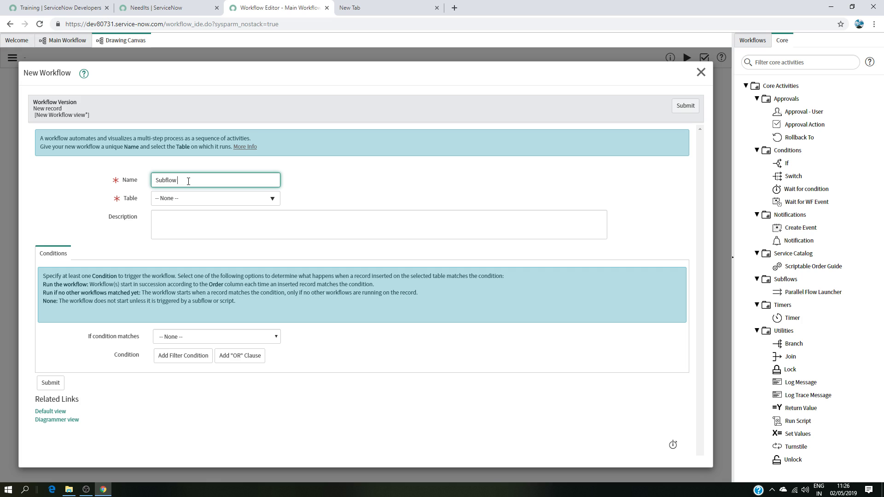
{"action": "left_click", "coordinate": [254, 200]}
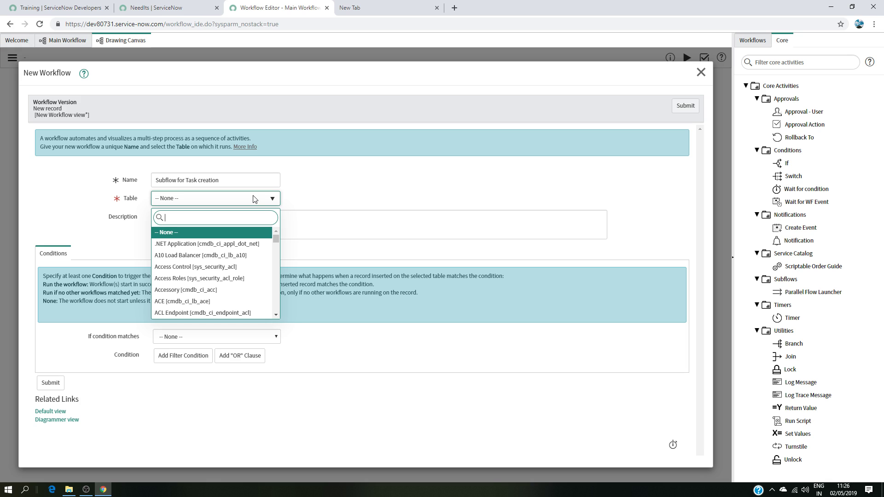
{"action": "type", "text": "need"}
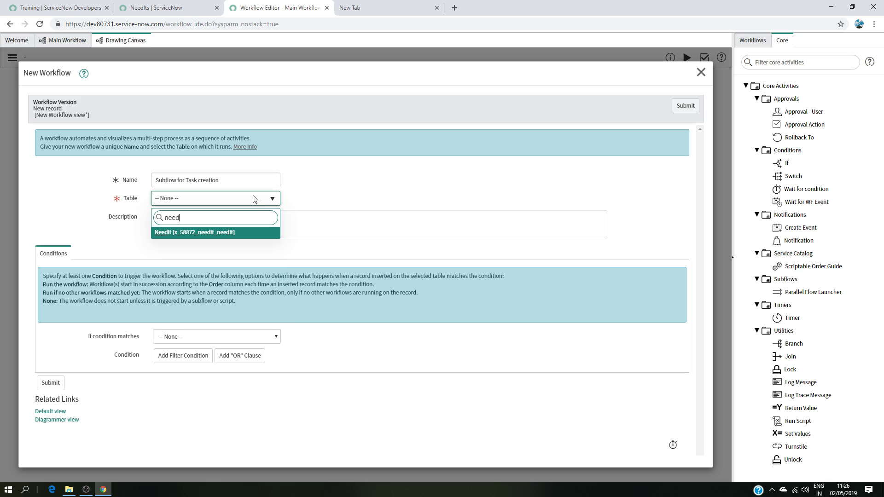
{"action": "left_click", "coordinate": [226, 233]}
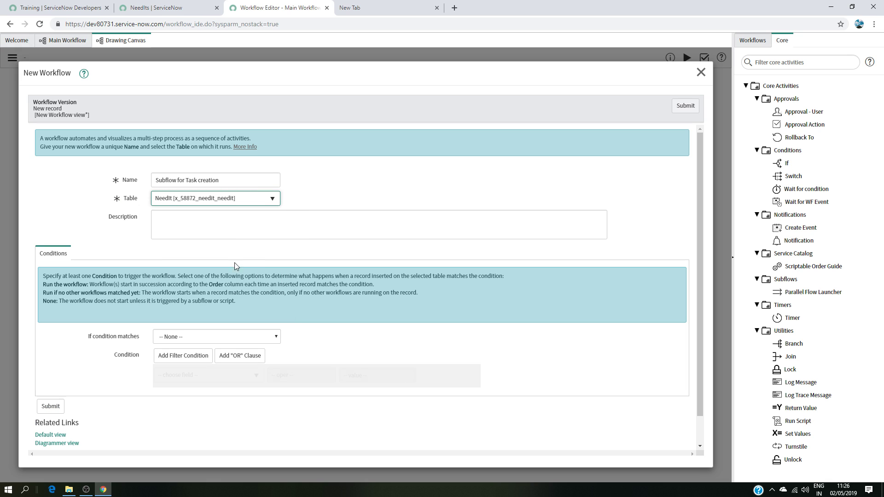
Step: Set the new workflow to run always with the condition State is Approved, and submit it
{"action": "left_click", "coordinate": [203, 337]}
{"action": "left_click", "coordinate": [196, 355]}
{"action": "left_click", "coordinate": [228, 374]}
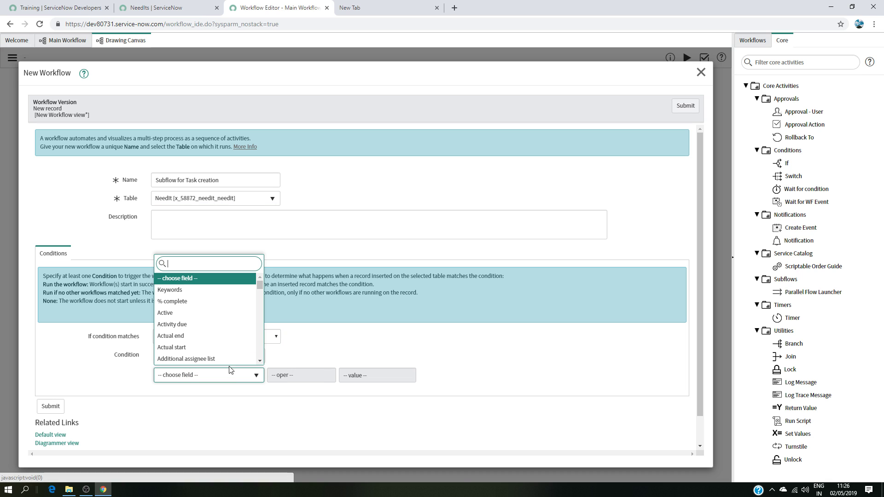
{"action": "type", "text": "stat"}
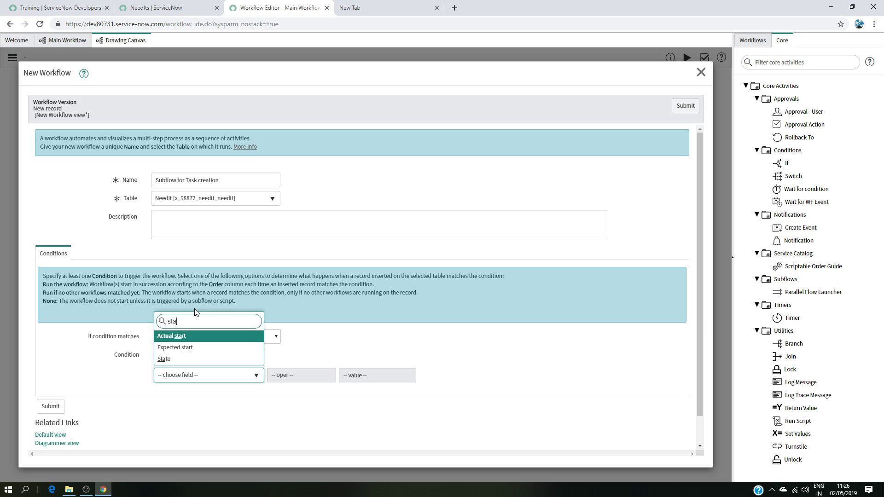
{"action": "left_click", "coordinate": [197, 361]}
{"action": "left_click", "coordinate": [357, 380]}
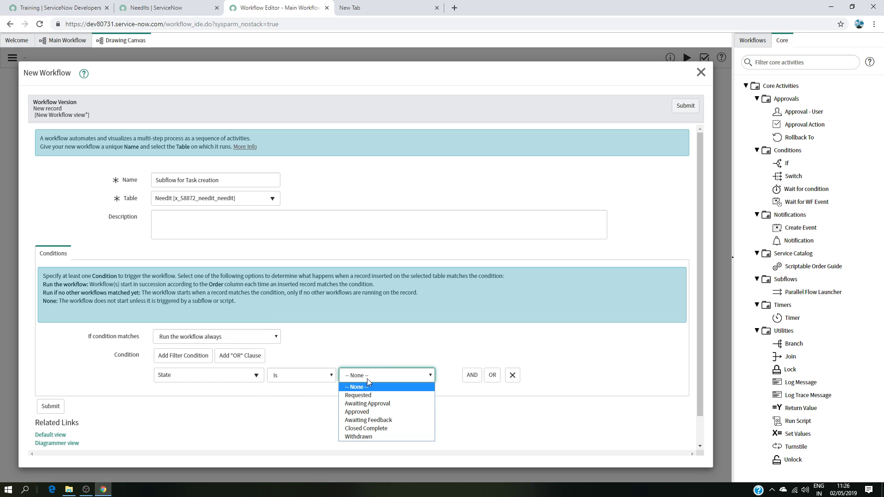
{"action": "left_click", "coordinate": [360, 413]}
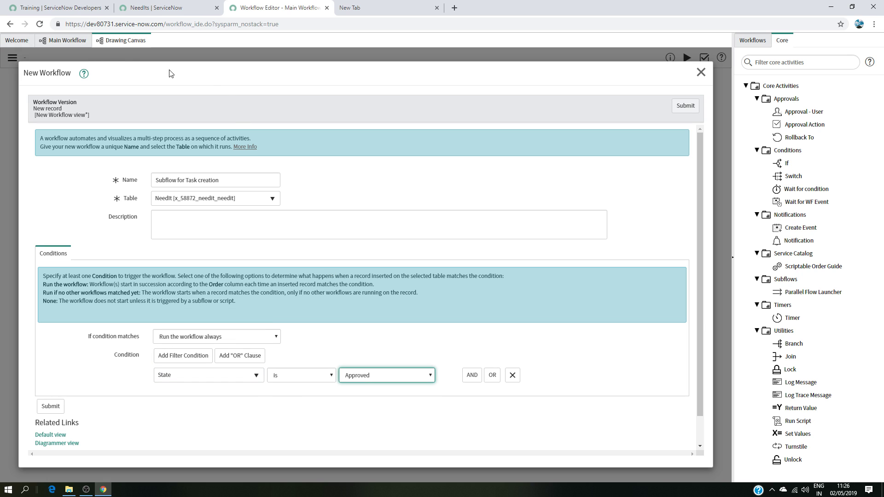
{"action": "left_click", "coordinate": [51, 406]}
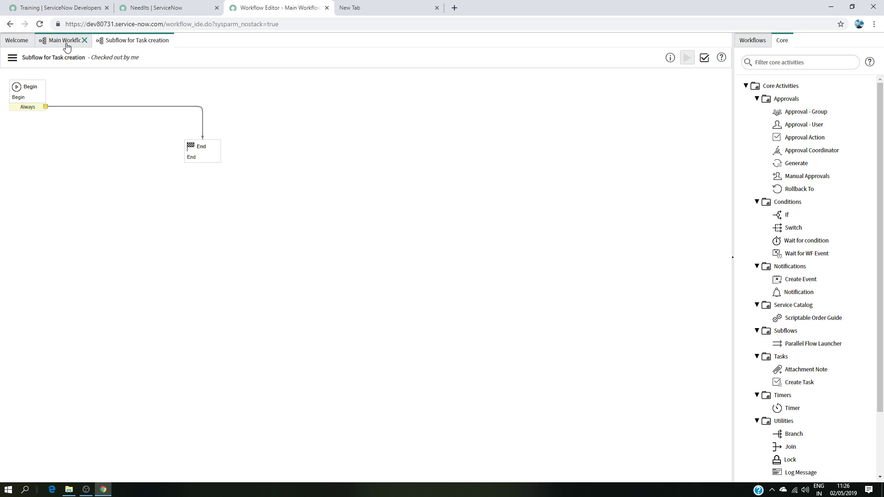
Step: Spread out the subflow's Begin and End activities on the canvas
{"action": "left_click", "coordinate": [68, 40]}
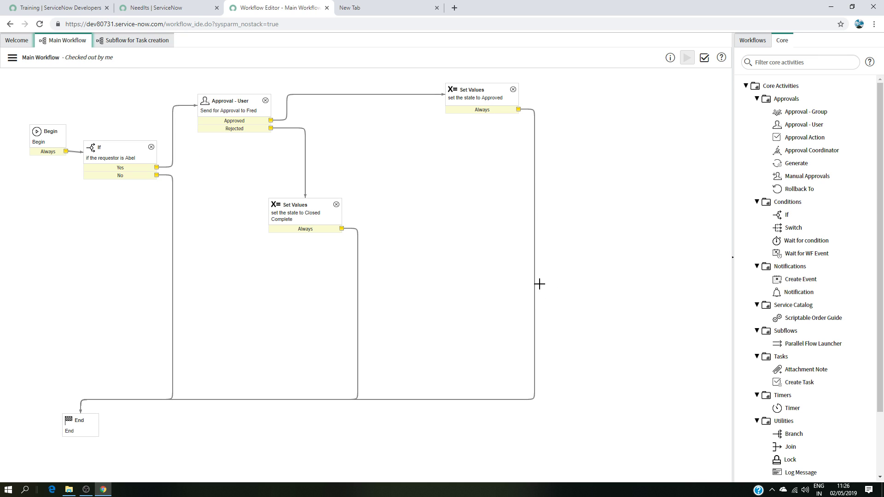
{"action": "left_click", "coordinate": [148, 42]}
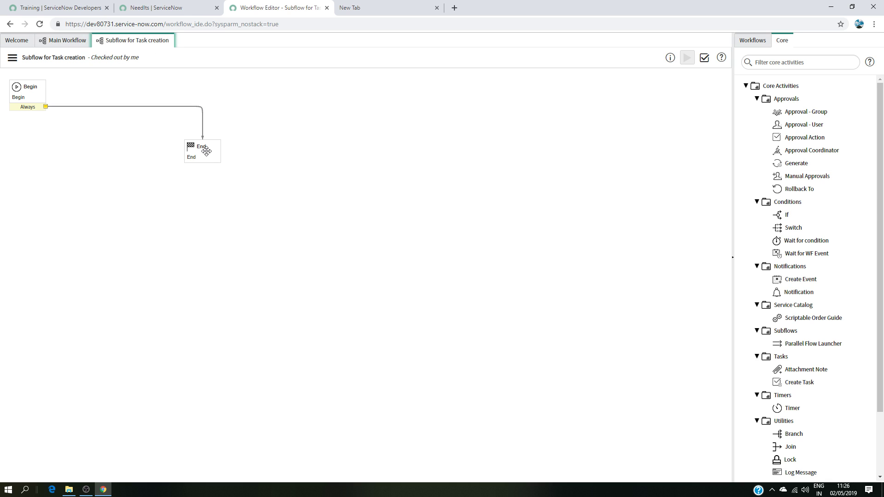
{"action": "left_click_drag", "start_coordinate": [207, 151], "coordinate": [660, 415]}
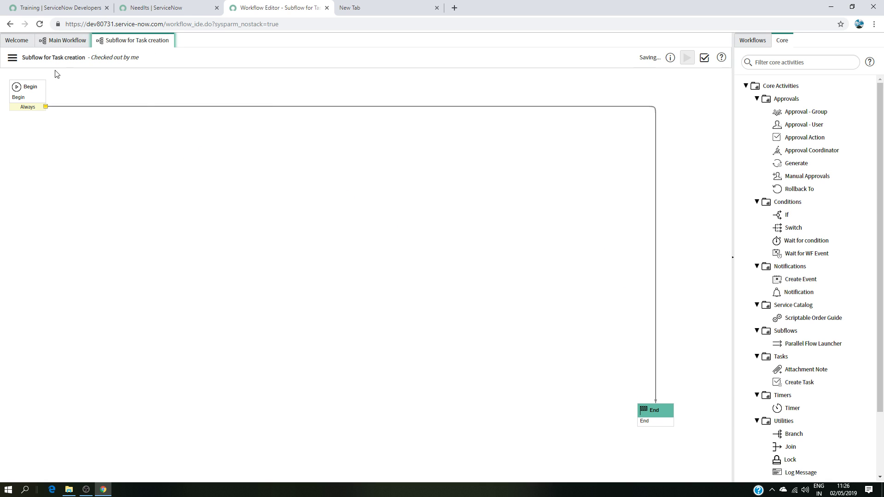
{"action": "left_click_drag", "start_coordinate": [31, 87], "coordinate": [93, 151]}
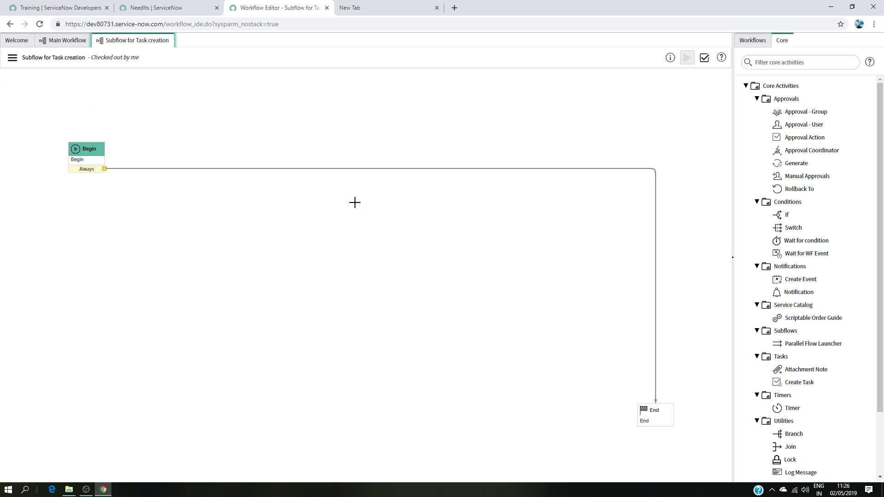
Step: Add a Create Task activity named "Task for me to review document" to the subflow
{"action": "scroll", "coordinate": [778, 369], "scroll_direction": "down", "scroll_amount": 2}
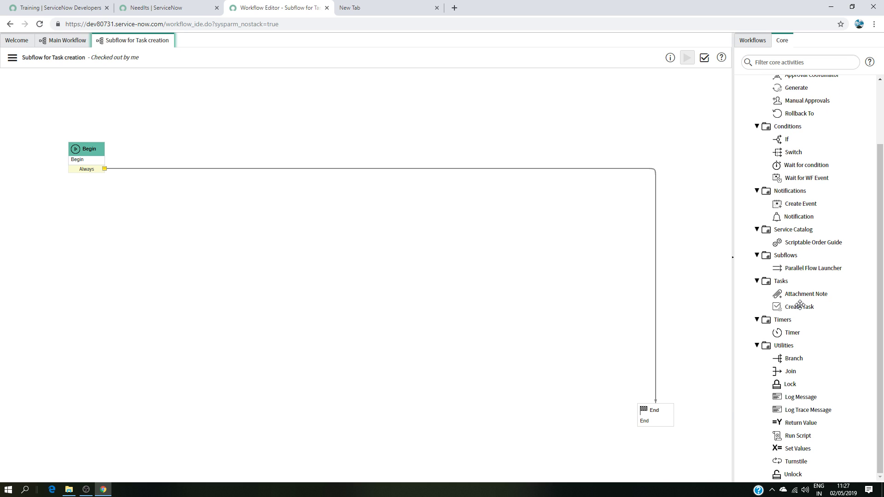
{"action": "mouse_move", "coordinate": [803, 310]}
{"action": "left_click_drag", "start_coordinate": [802, 310], "coordinate": [319, 153]}
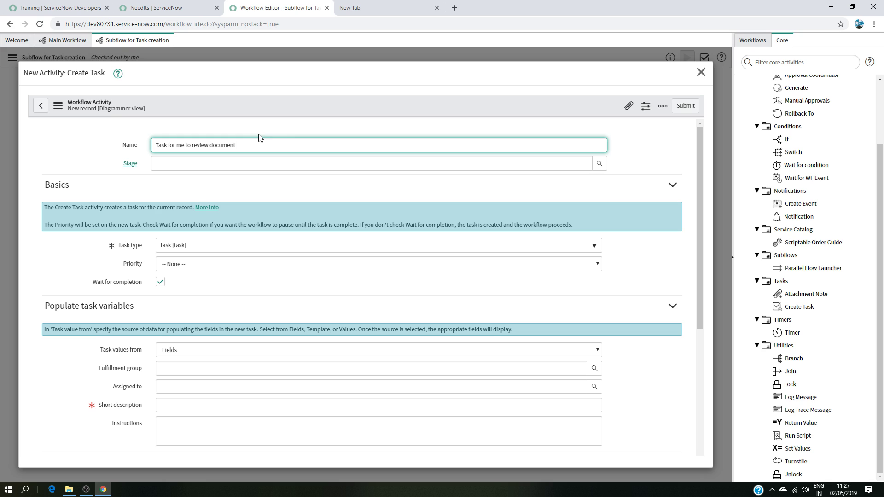
Step: Assign the task to System Administrator with short description "Please review the document" and submit the activity
{"action": "left_click", "coordinate": [263, 386]}
{"action": "type", "text": "sys"}
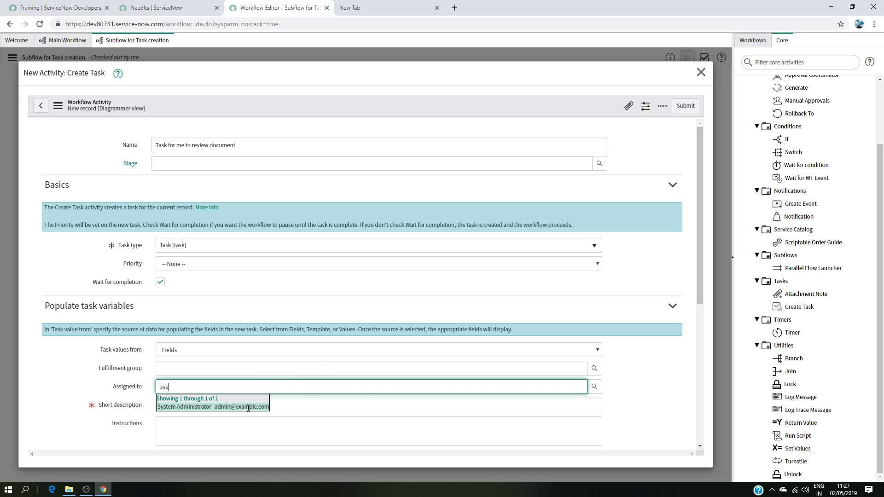
{"action": "left_click", "coordinate": [246, 404]}
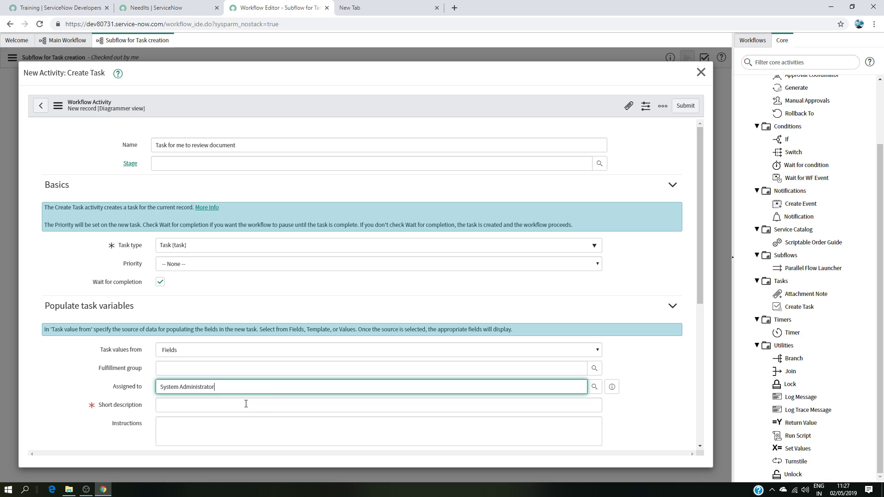
{"action": "left_click", "coordinate": [247, 402]}
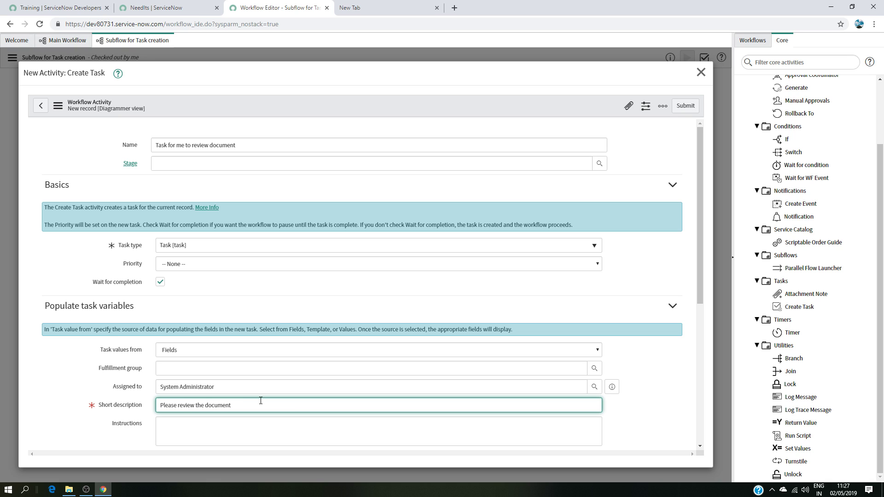
{"action": "scroll", "coordinate": [261, 400], "scroll_direction": "down", "scroll_amount": 5}
{"action": "left_click", "coordinate": [50, 384]}
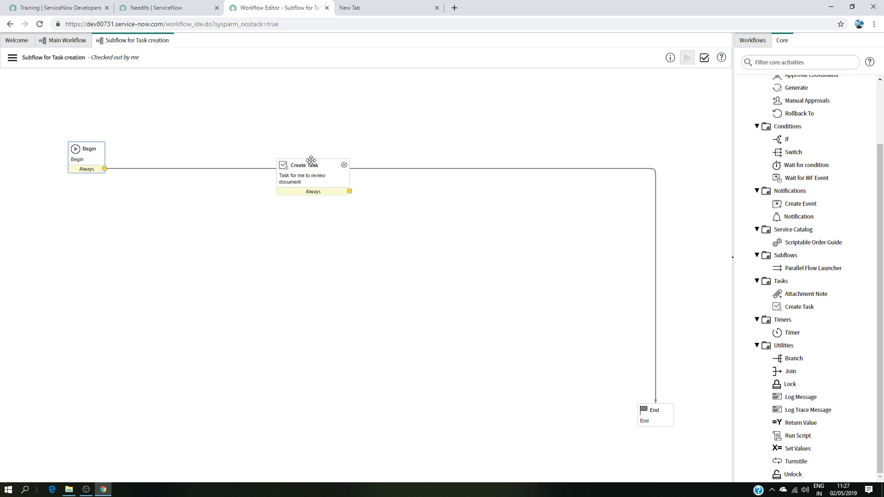
Step: Move the Create Task activity and connect Begin's Always transition to it
{"action": "left_click_drag", "start_coordinate": [310, 164], "coordinate": [318, 129]}
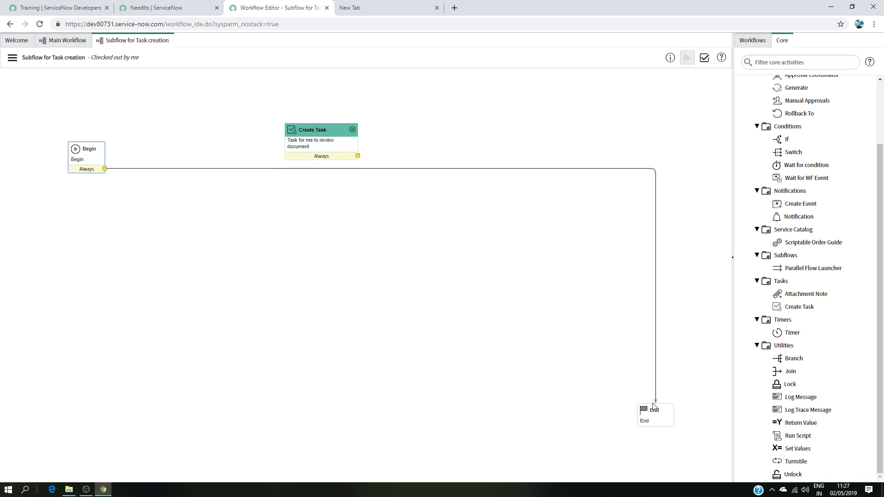
{"action": "left_click_drag", "start_coordinate": [656, 403], "coordinate": [285, 138]}
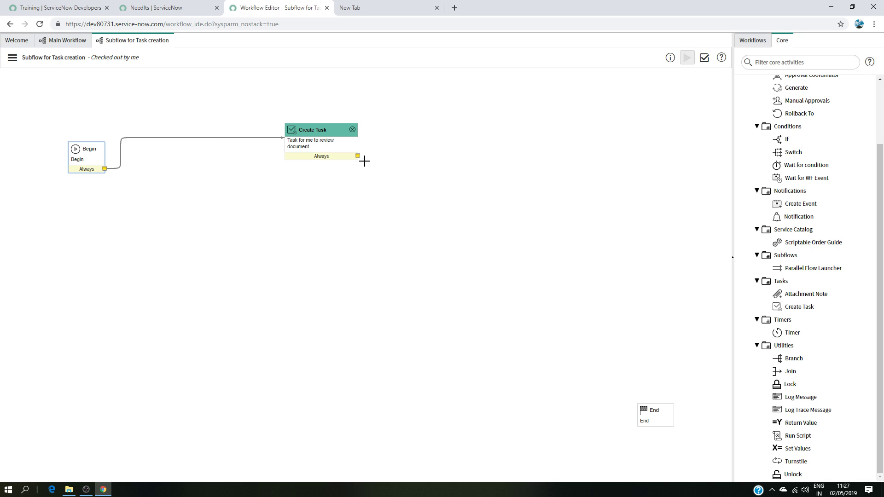
Step: Connect the Create Task activity's Always transition to End and reposition the task
{"action": "left_click_drag", "start_coordinate": [358, 155], "coordinate": [495, 142]}
{"action": "left_click_drag", "start_coordinate": [323, 131], "coordinate": [276, 142]}
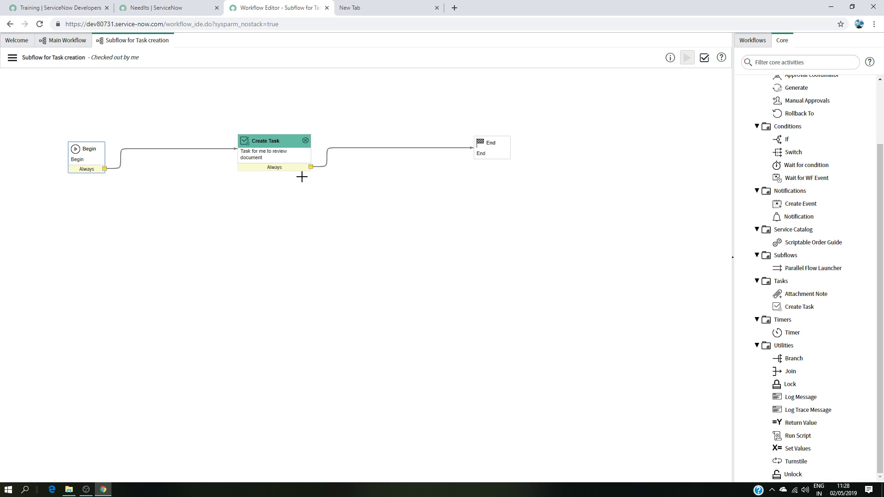
Step: Validate the Subflow for Task creation workflow and close the report
{"action": "left_click", "coordinate": [83, 38]}
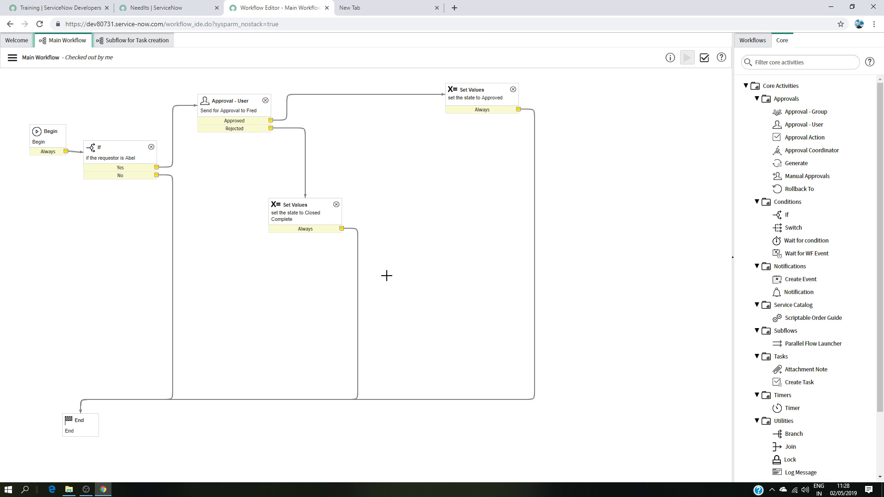
{"action": "left_click", "coordinate": [137, 41]}
{"action": "double_click", "coordinate": [283, 146]}
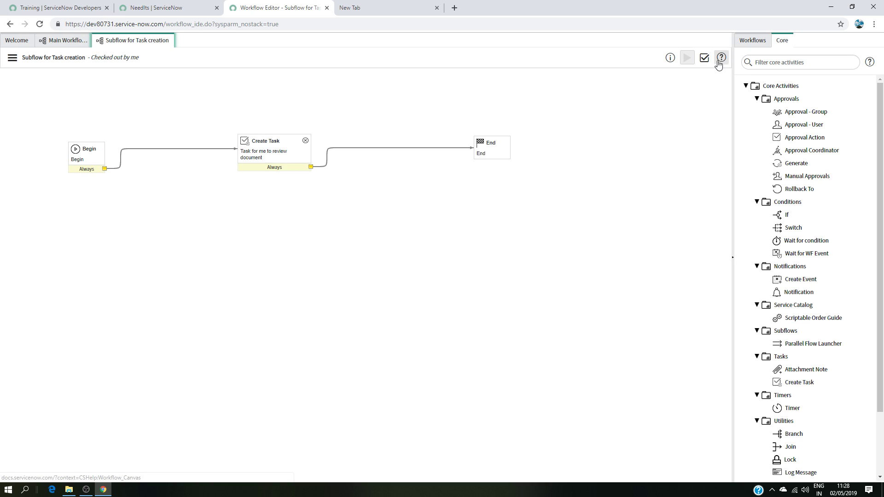
{"action": "left_click", "coordinate": [705, 57]}
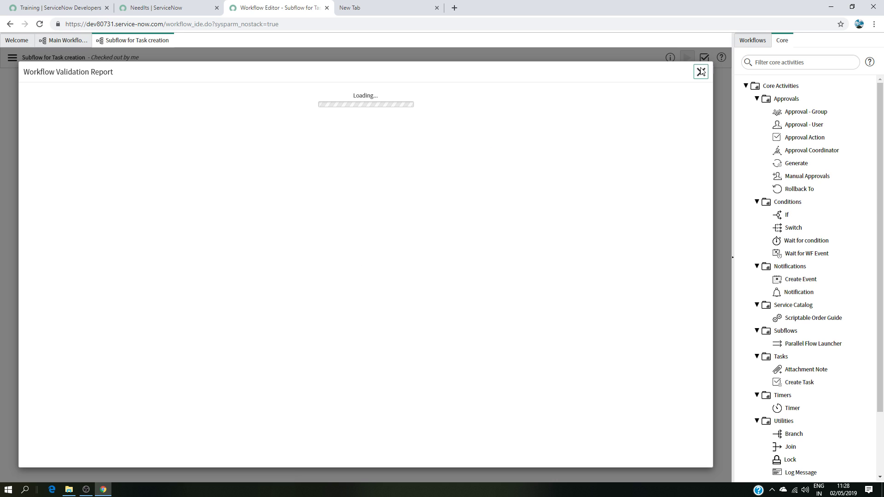
{"action": "scroll", "coordinate": [329, 309], "scroll_direction": "down", "scroll_amount": 5}
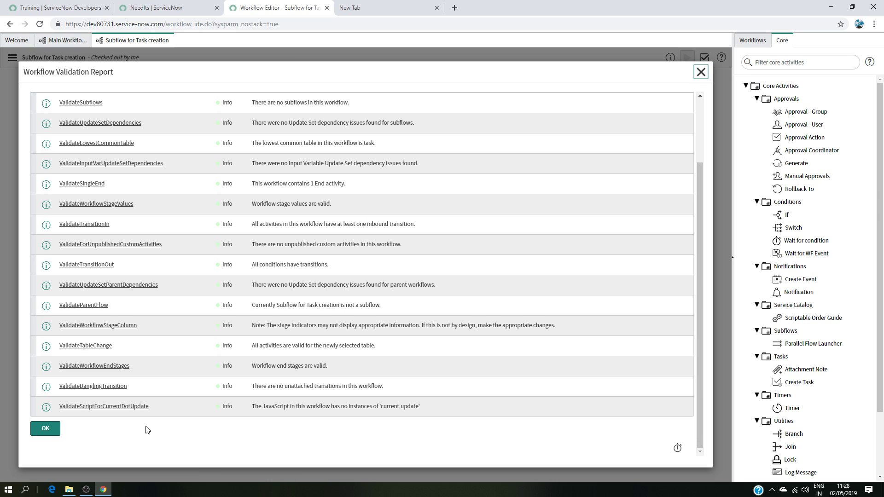
{"action": "left_click", "coordinate": [44, 428]}
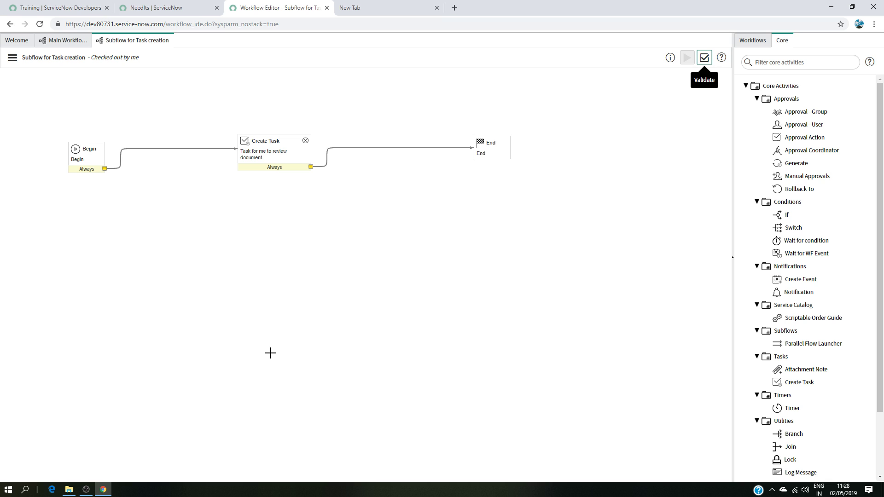
Step: Search the workflows for "tas" and add Subflow for Task creation as an activity in the Main Workflow
{"action": "left_click", "coordinate": [74, 42]}
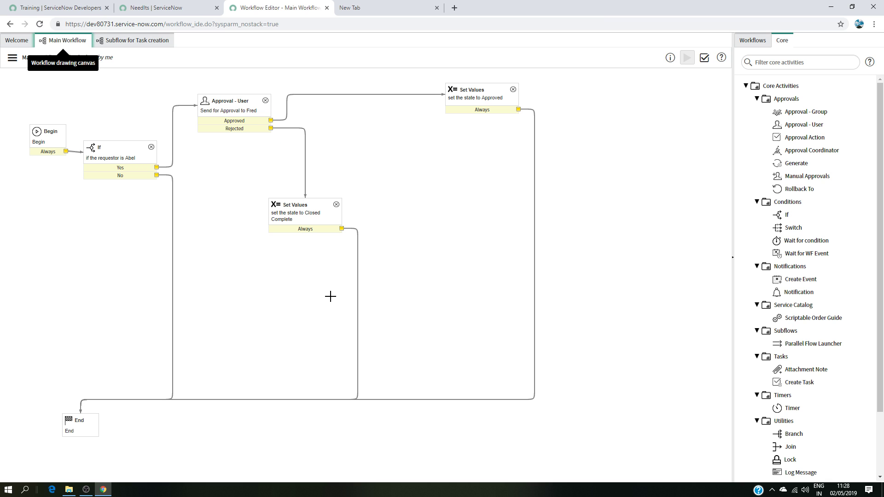
{"action": "left_click", "coordinate": [751, 41]}
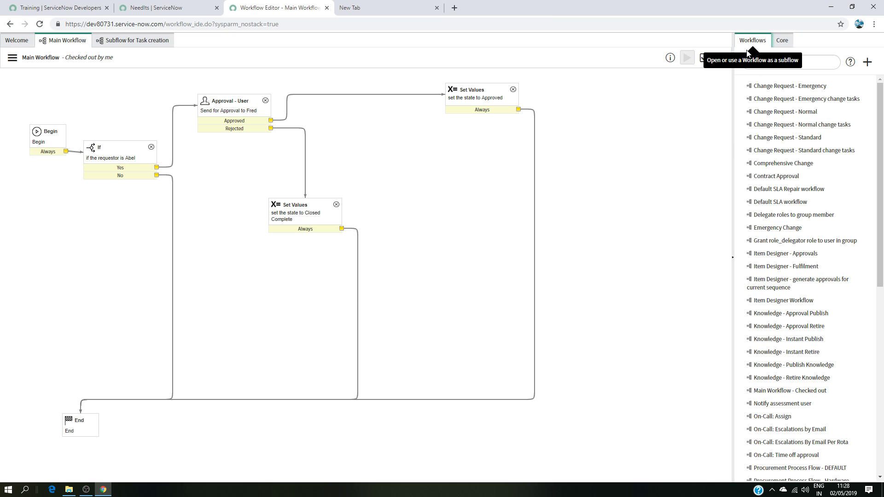
{"action": "left_click", "coordinate": [758, 59]}
{"action": "type", "text": "t"}
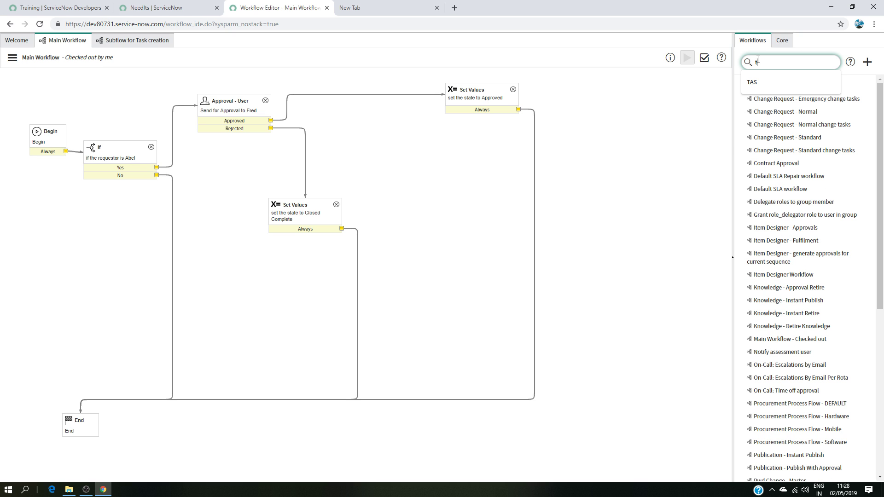
{"action": "type", "text": "as"}
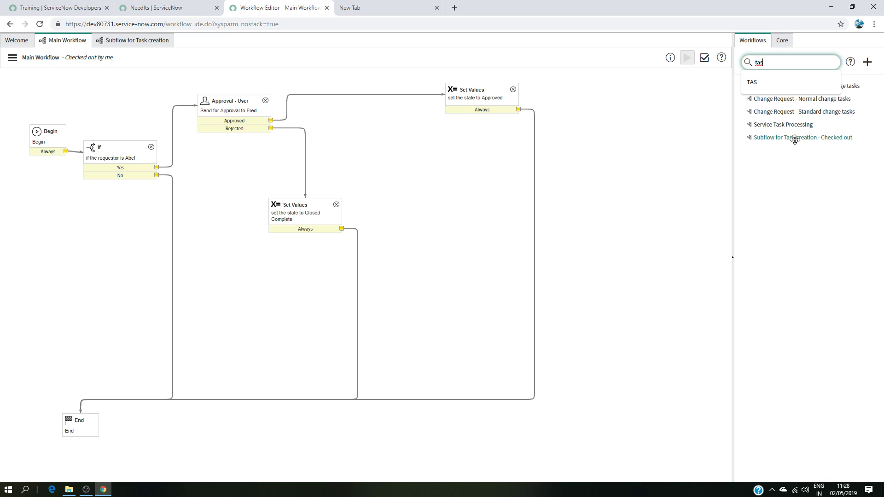
{"action": "left_click_drag", "start_coordinate": [801, 138], "coordinate": [542, 266]}
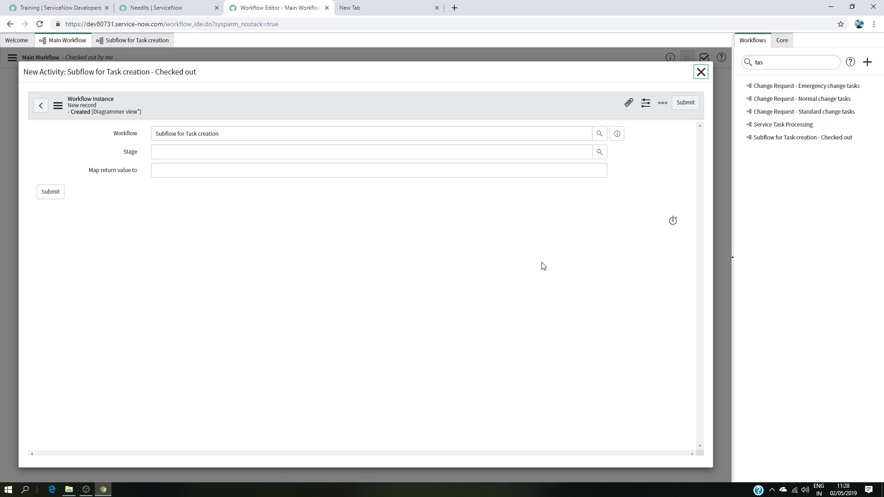
{"action": "left_click", "coordinate": [52, 193]}
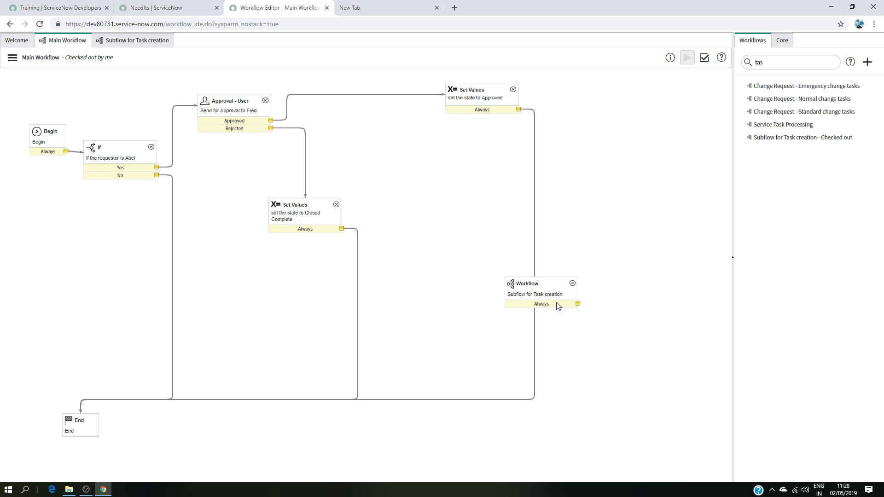
Step: Delete the Subflow for Task creation activity from the Main Workflow canvas
{"action": "left_click_drag", "start_coordinate": [549, 286], "coordinate": [484, 280]}
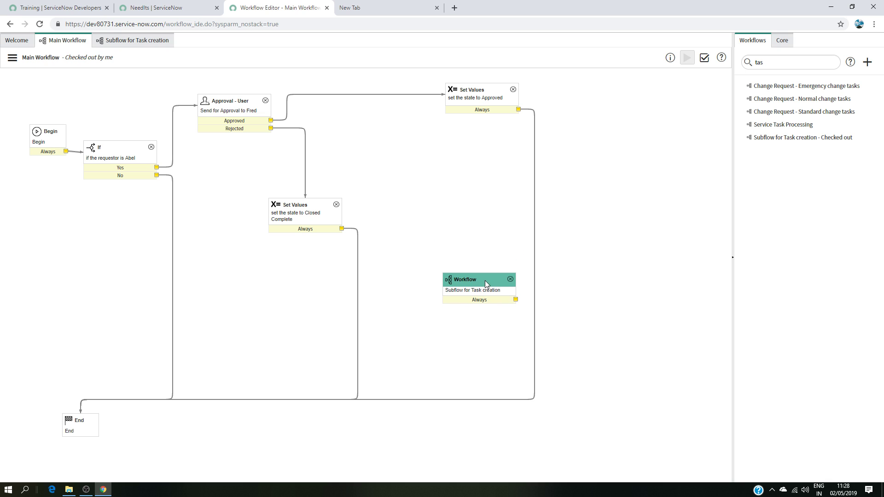
{"action": "left_click", "coordinate": [80, 413]}
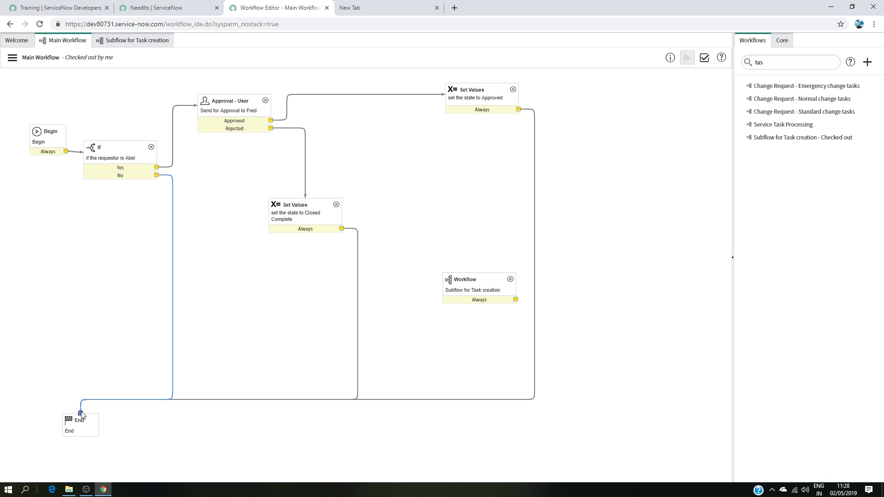
{"action": "left_click", "coordinate": [511, 280]}
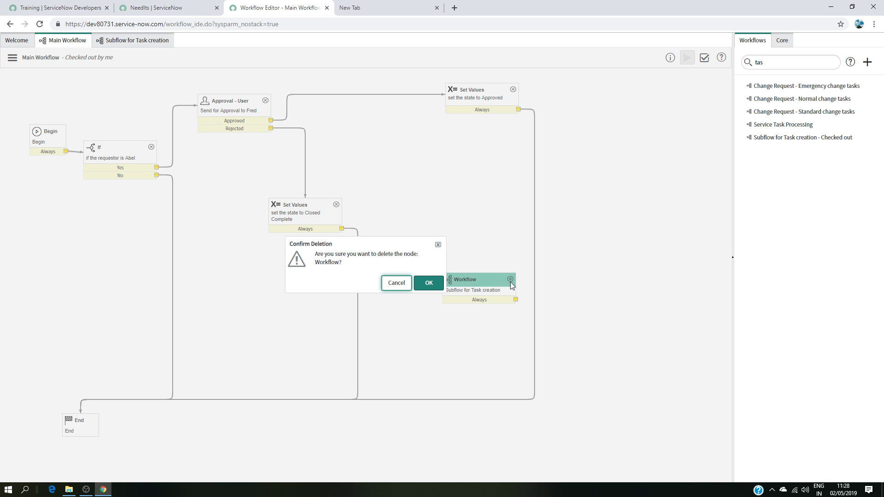
{"action": "left_click", "coordinate": [425, 282]}
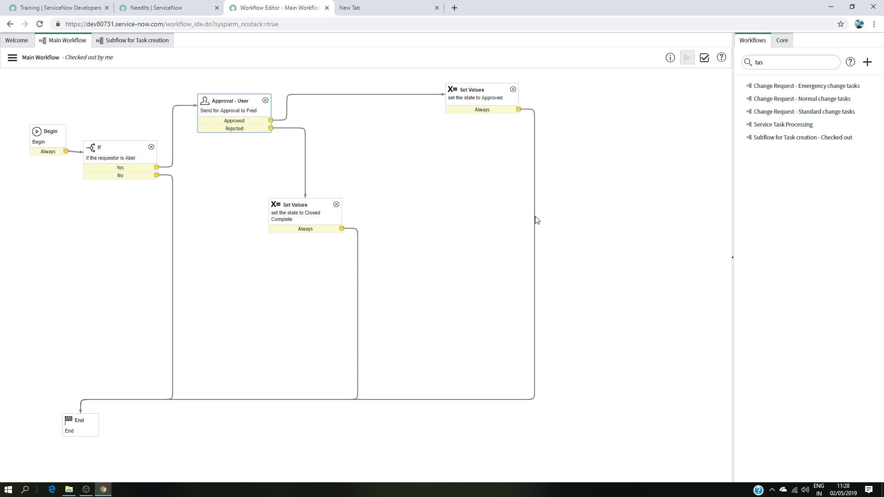
{"action": "mouse_move", "coordinate": [783, 125]}
{"action": "left_mouse_down"}
{"action": "mouse_move", "coordinate": [626, 194]}
{"action": "mouse_move", "coordinate": [540, 212]}
{"action": "mouse_move", "coordinate": [759, 109]}
{"action": "mouse_move", "coordinate": [783, 114]}
{"action": "left_mouse_up"}
{"action": "left_click", "coordinate": [784, 138]}
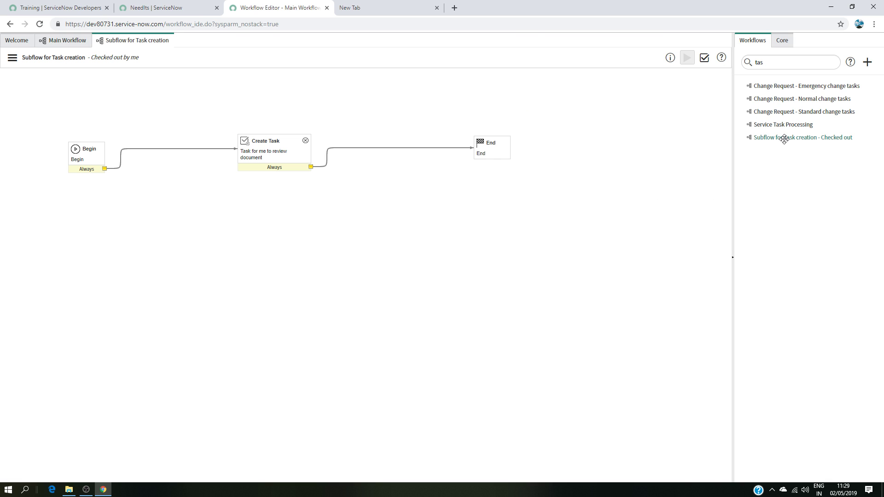
{"action": "left_click", "coordinate": [78, 42]}
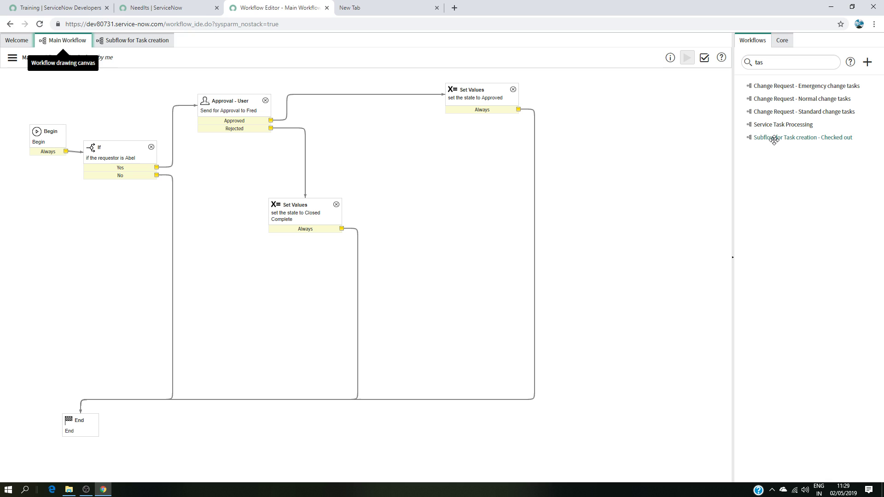
Step: Drop Subflow for Task creation onto the approved Set Values' Always transition, submit it, and reposition the activity
{"action": "left_click_drag", "start_coordinate": [774, 141], "coordinate": [538, 269]}
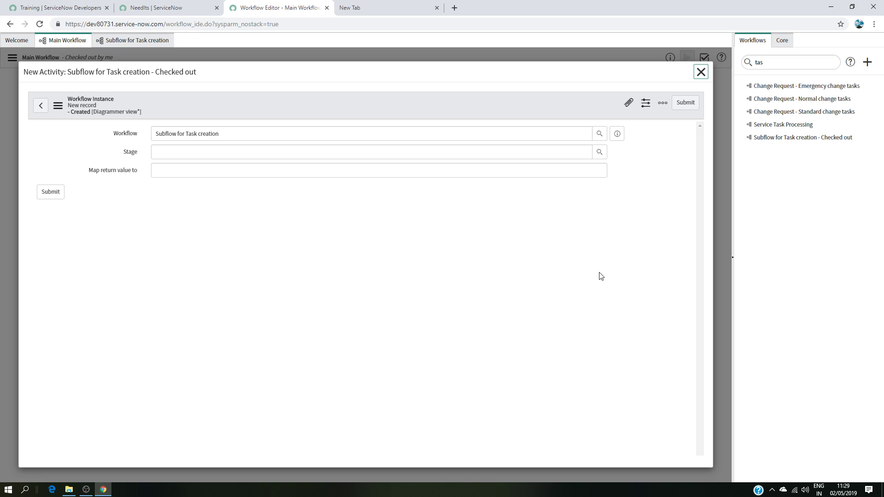
{"action": "left_click", "coordinate": [49, 192]}
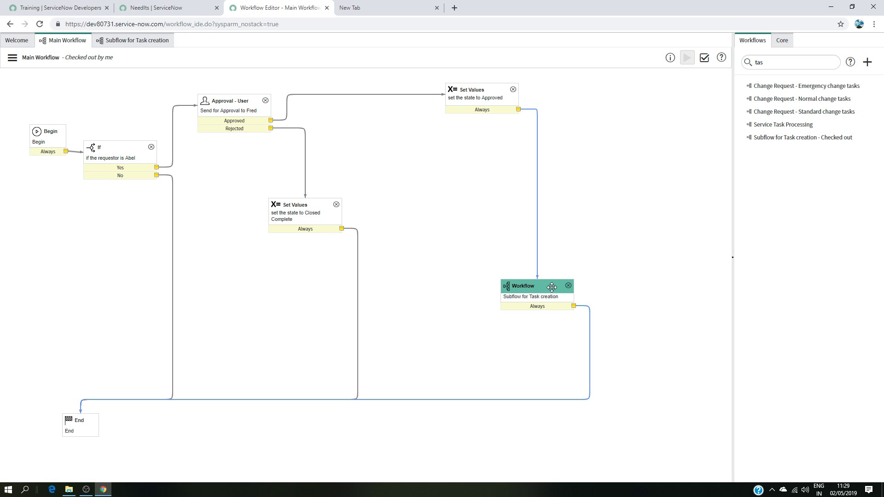
{"action": "left_click_drag", "start_coordinate": [548, 282], "coordinate": [636, 206]}
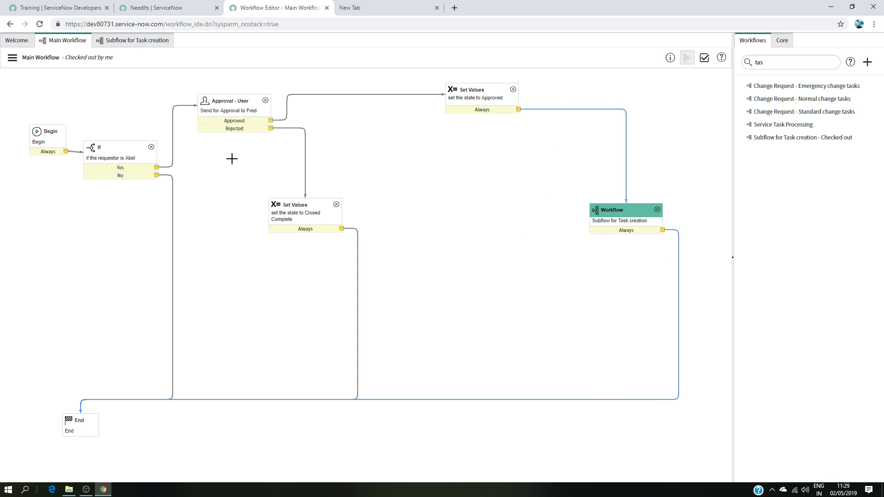
Step: Validate the Main Workflow and close the validation report
{"action": "left_click", "coordinate": [140, 44]}
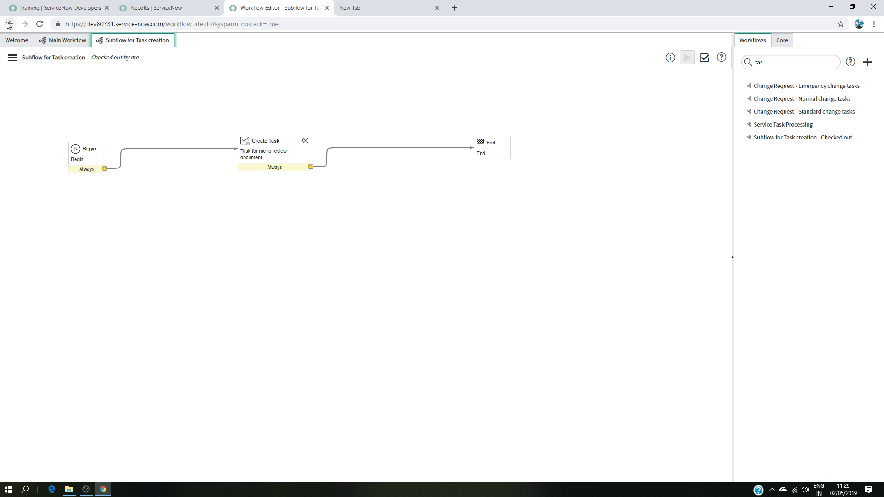
{"action": "left_click", "coordinate": [54, 44]}
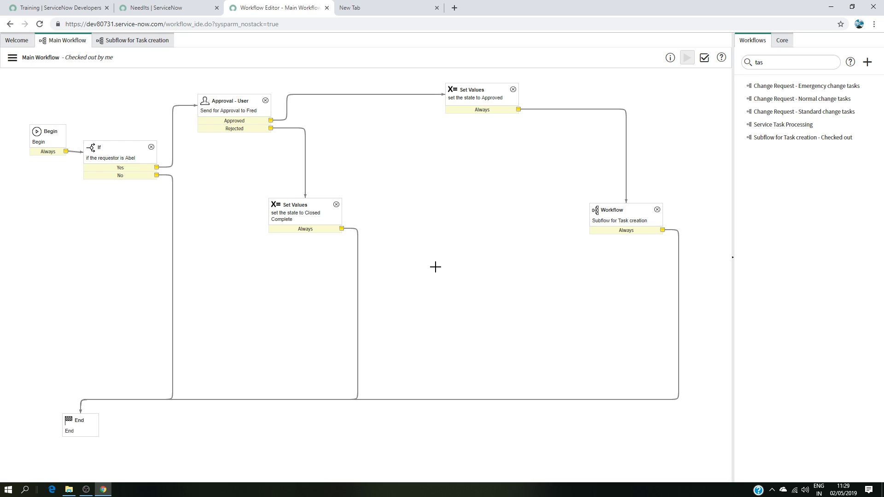
{"action": "left_click", "coordinate": [704, 57]}
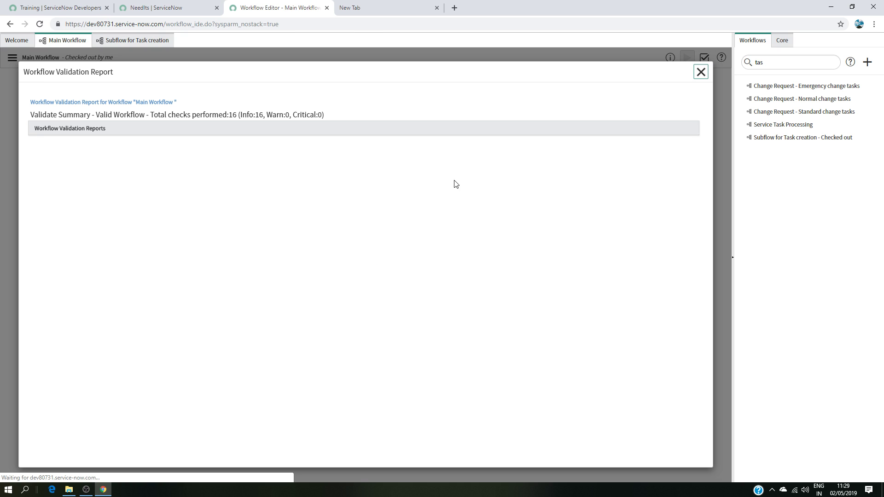
{"action": "scroll", "coordinate": [210, 340], "scroll_direction": "down", "scroll_amount": 2}
{"action": "left_click", "coordinate": [44, 431]}
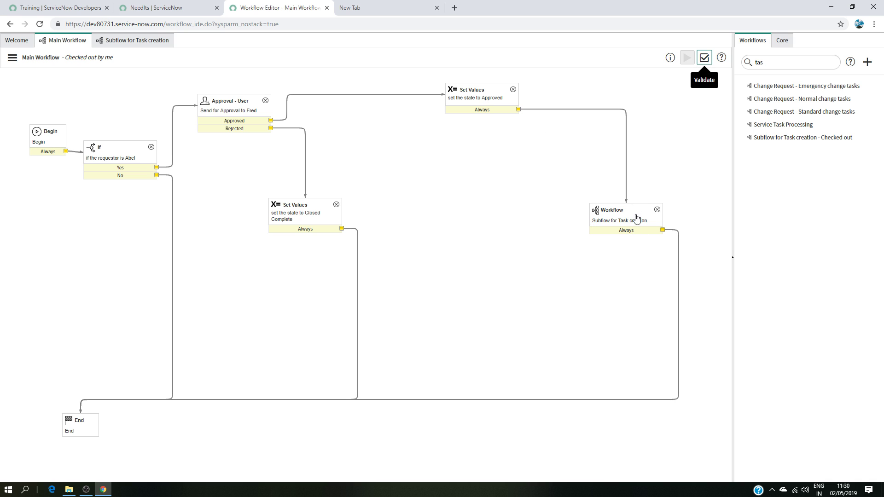
Step: Filter the navigator for "nee" and open a new NeedIt record form
{"action": "left_click", "coordinate": [147, 41]}
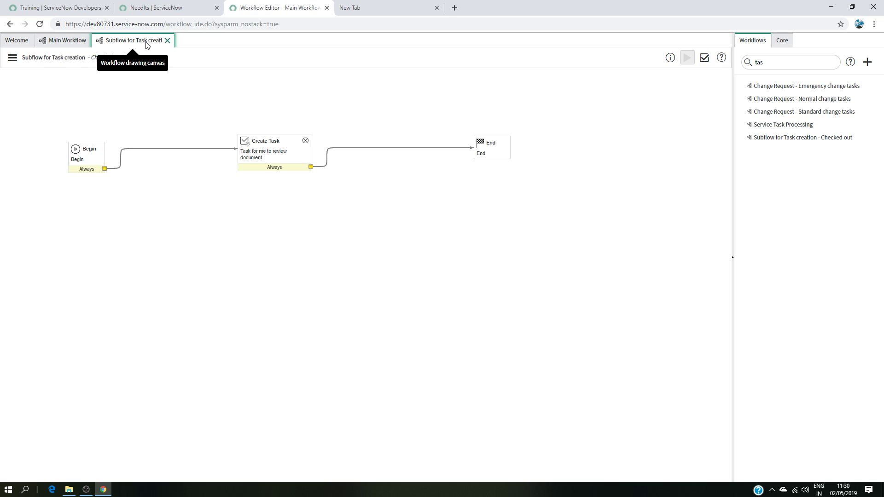
{"action": "left_click", "coordinate": [65, 42]}
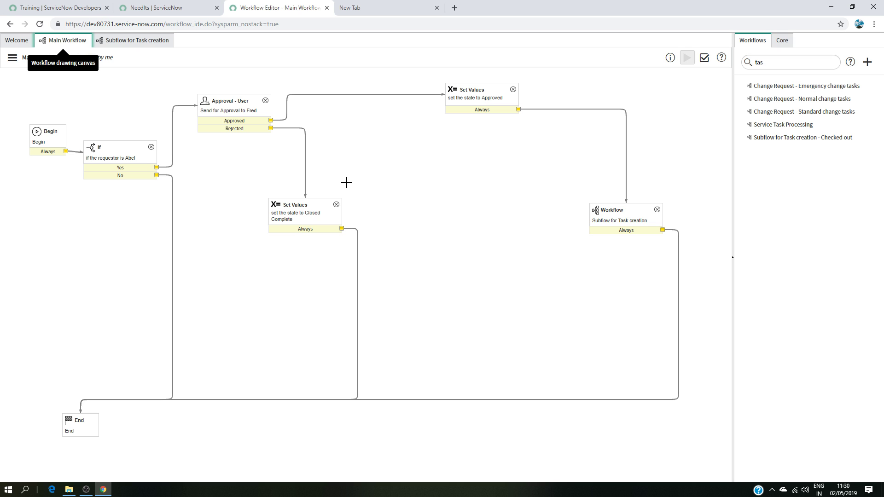
{"action": "left_click", "coordinate": [195, 7]}
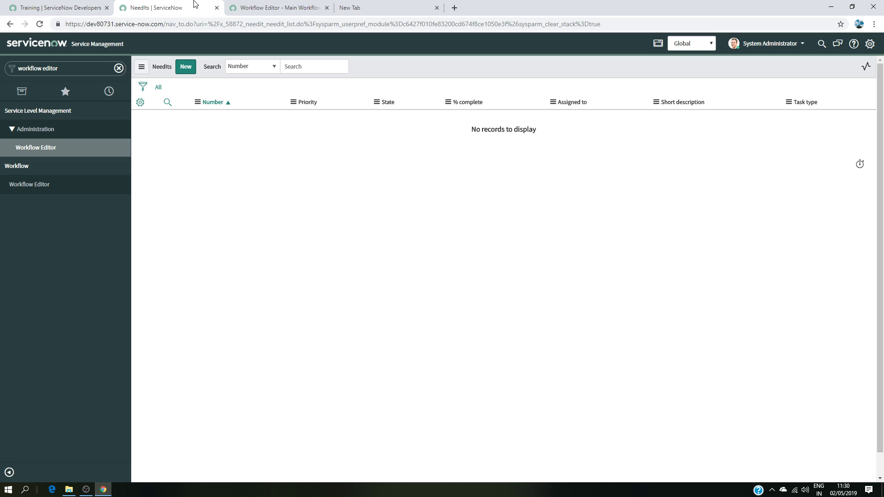
{"action": "left_click", "coordinate": [74, 69]}
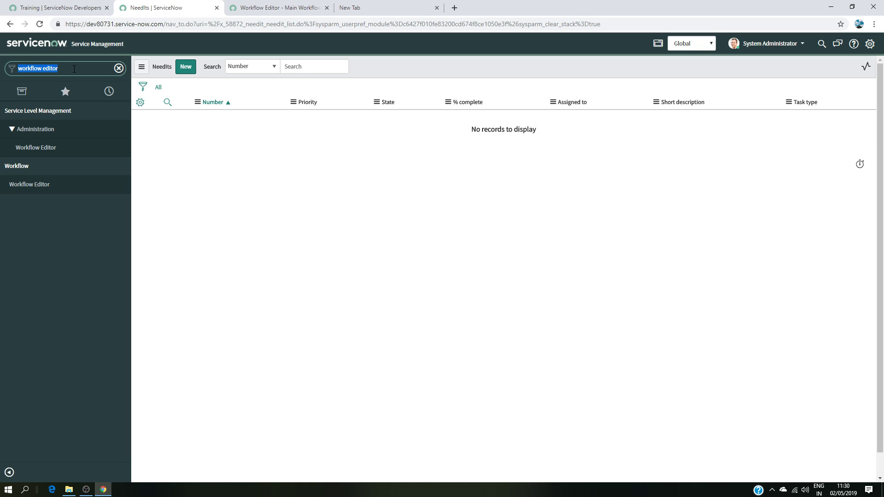
{"action": "key", "text": "BackSpace"}
{"action": "type", "text": "nee"}
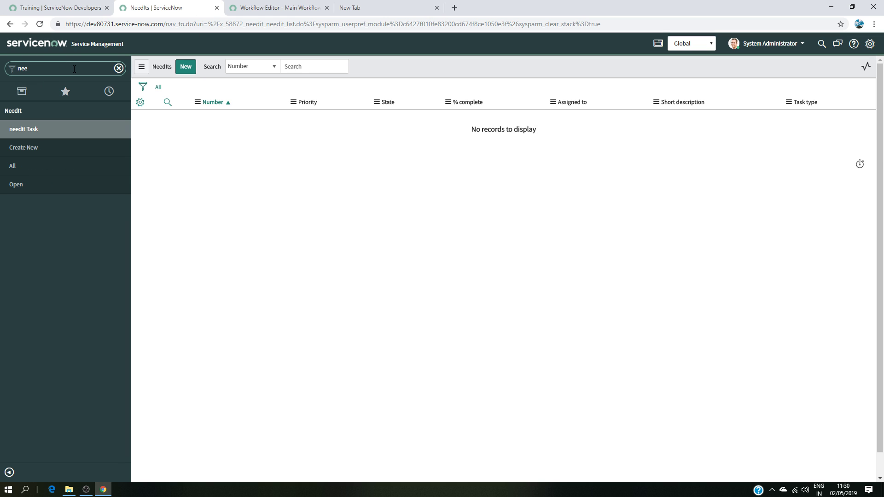
{"action": "left_click", "coordinate": [48, 148]}
Step: Set Requested for to the requestor user named in the If condition and State to Awaiting Approval
{"action": "left_click", "coordinate": [344, 109]}
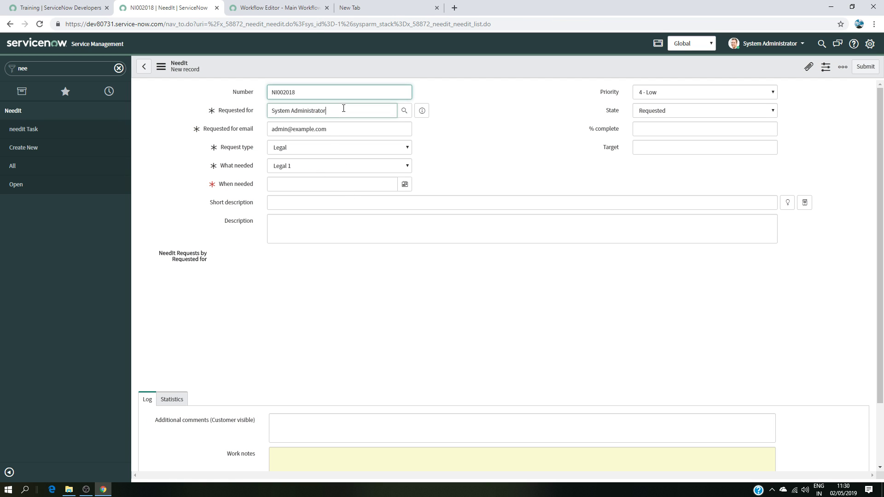
{"action": "left_click_drag", "start_coordinate": [343, 108], "coordinate": [245, 110]}
{"action": "key", "text": "BackSpace"}
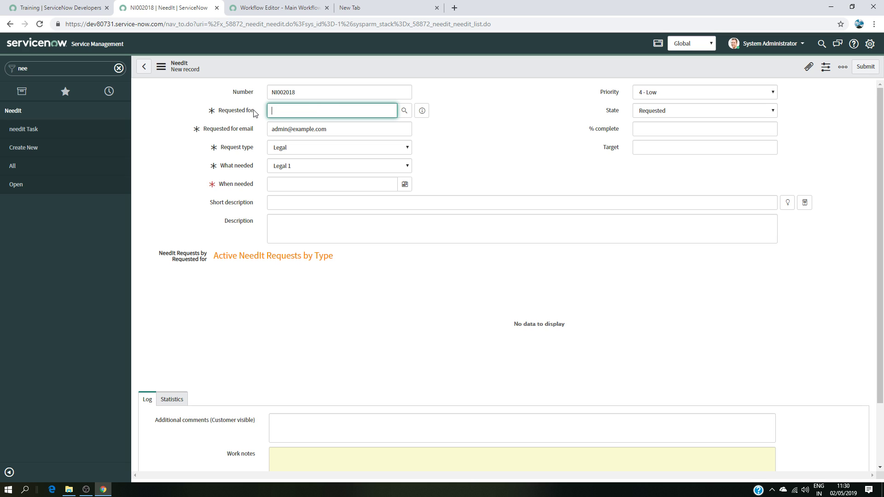
{"action": "type", "text": "abe"}
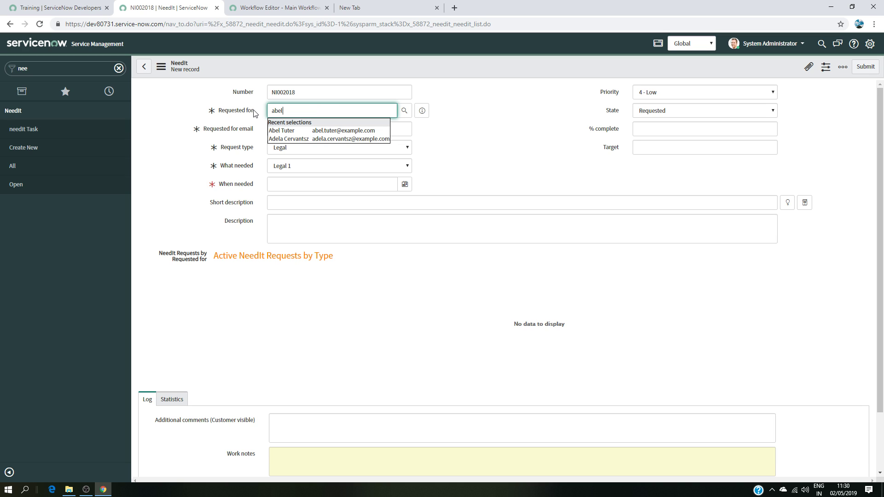
{"action": "type", "text": "l"}
{"action": "key", "text": "Down"}
{"action": "key", "text": "Return"}
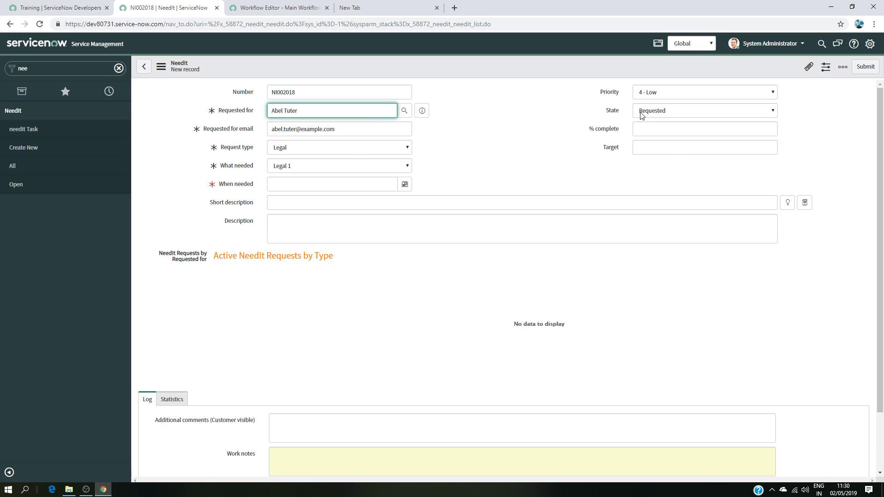
{"action": "left_click", "coordinate": [641, 114]}
{"action": "left_click", "coordinate": [645, 129]}
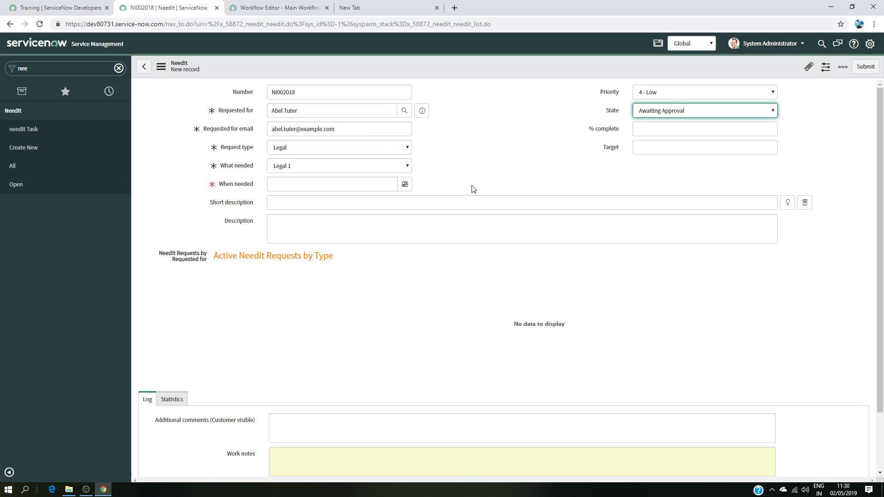
{"action": "left_click", "coordinate": [405, 185]}
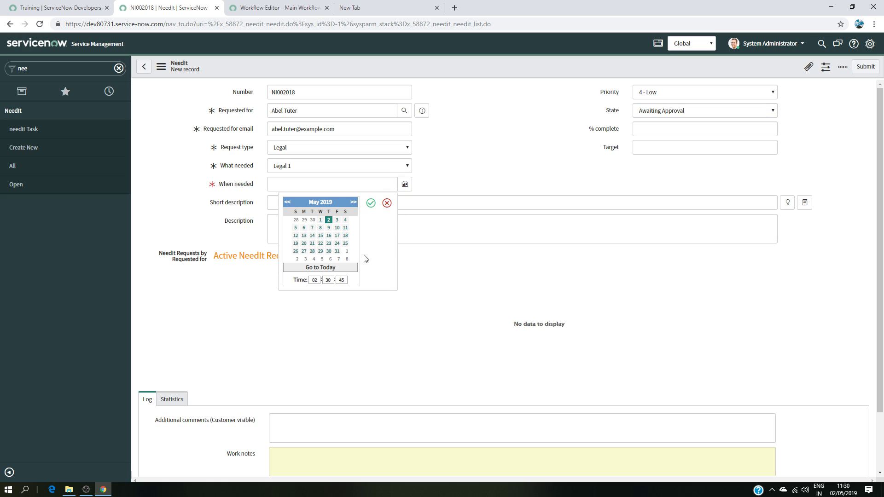
{"action": "left_click", "coordinate": [336, 221]}
{"action": "left_click", "coordinate": [371, 203]}
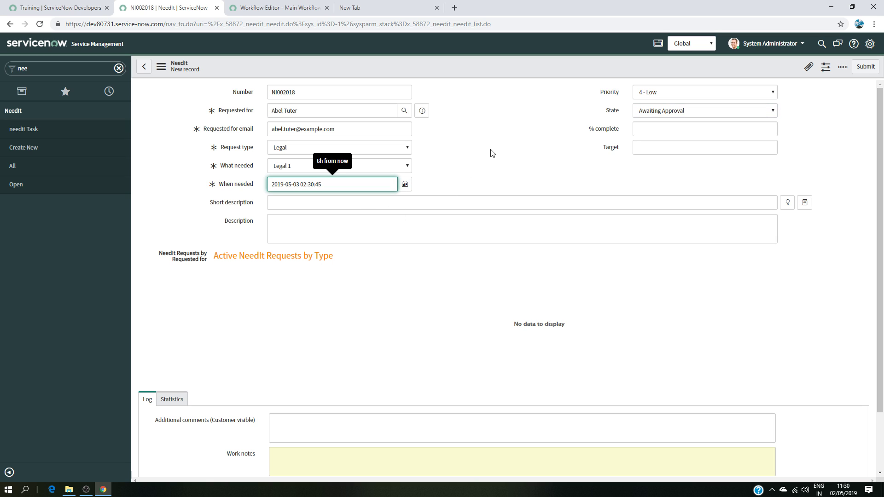
{"action": "left_click", "coordinate": [860, 71]}
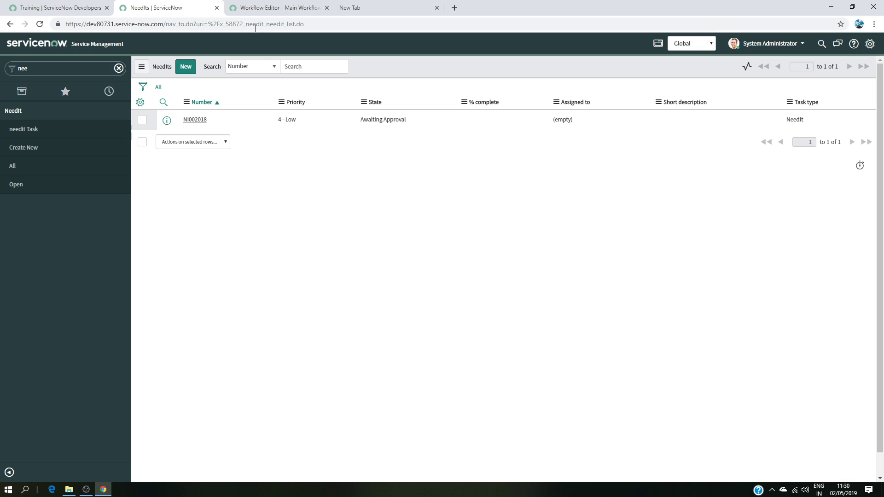
Step: Inspect the Main Workflow's running context and its live workflow diagram
{"action": "left_click", "coordinate": [278, 8]}
{"action": "left_click", "coordinate": [12, 57]}
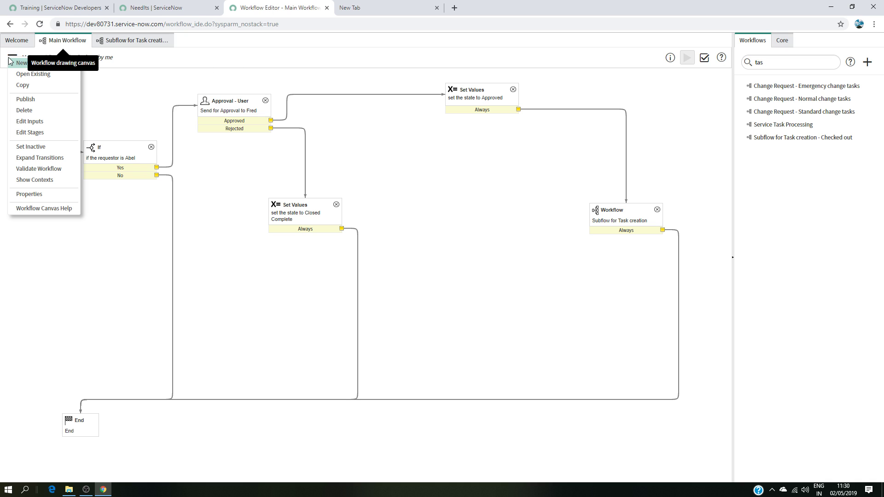
{"action": "left_click", "coordinate": [22, 180]}
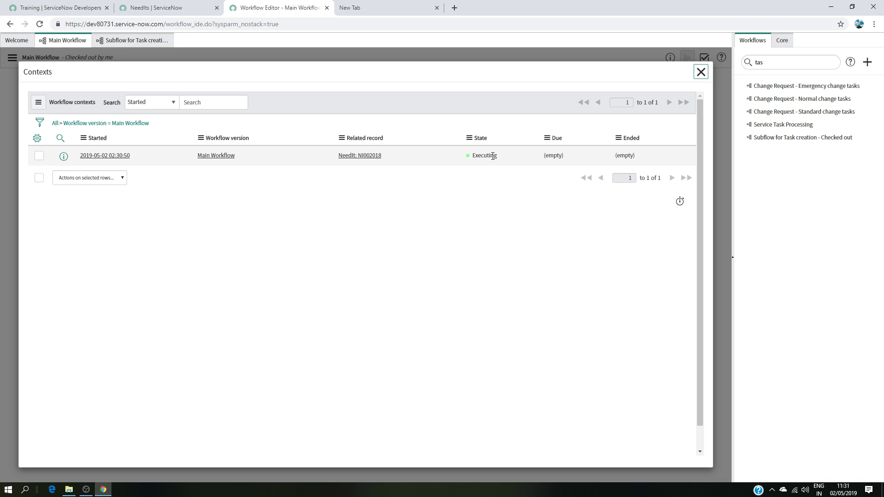
{"action": "left_click", "coordinate": [119, 157]}
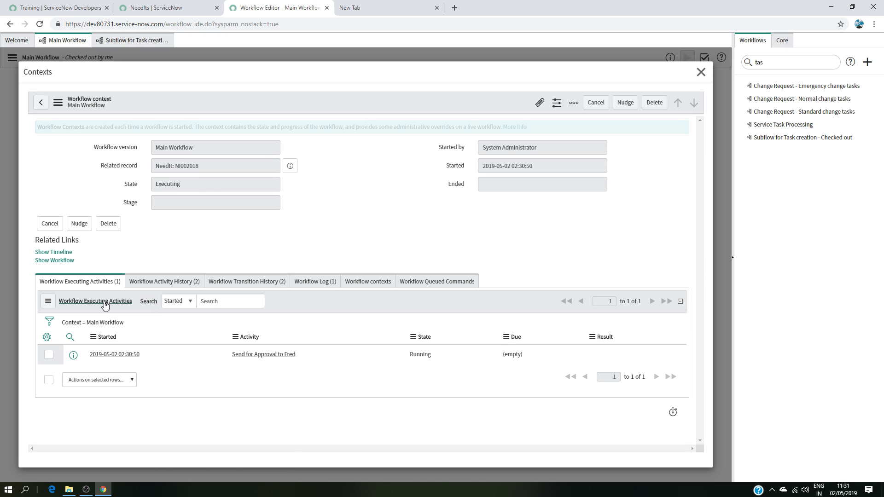
{"action": "left_click", "coordinate": [54, 261]}
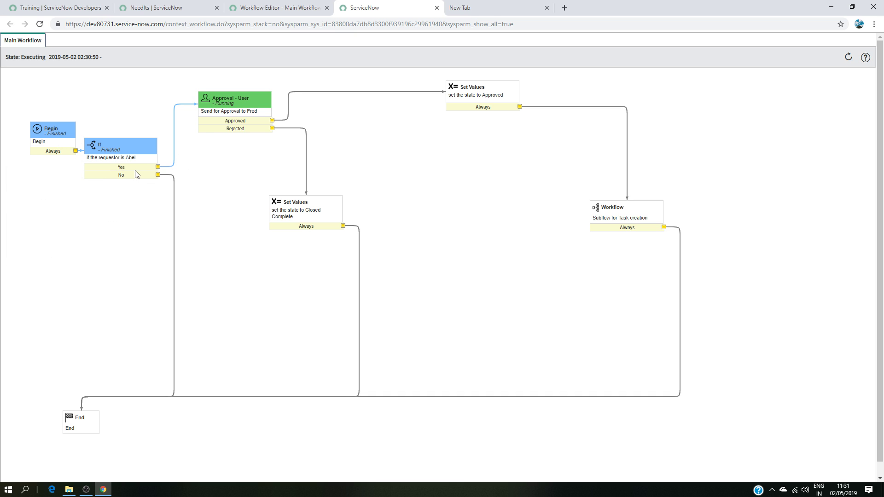
{"action": "mouse_move", "coordinate": [256, 123]}
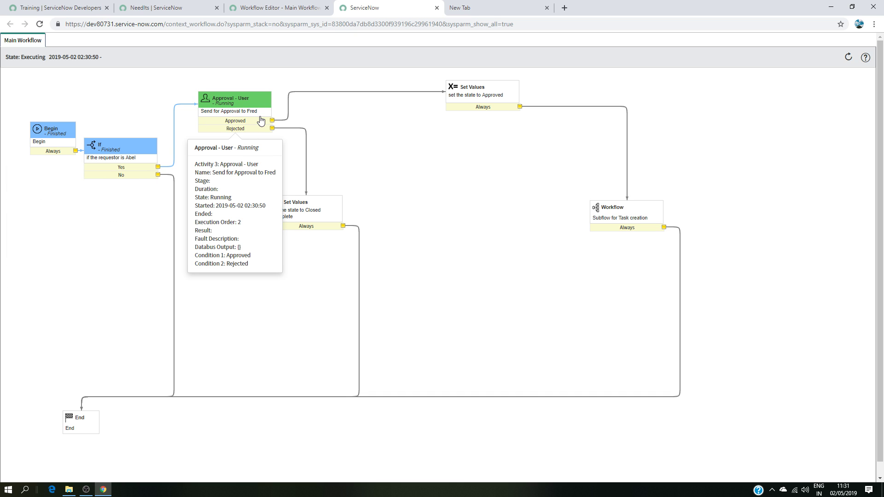
{"action": "left_click", "coordinate": [273, 14]}
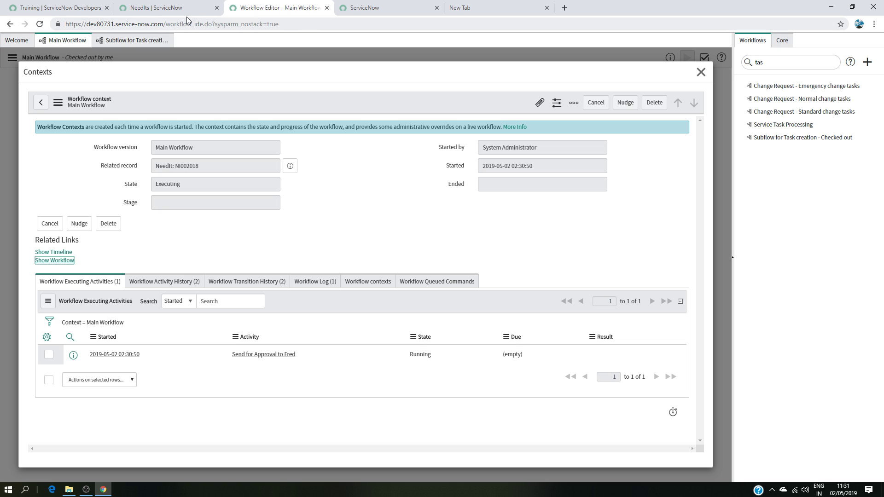
{"action": "left_click", "coordinate": [701, 72]}
Step: Impersonate the approver user from the recent impersonations list
{"action": "left_click", "coordinate": [180, 8]}
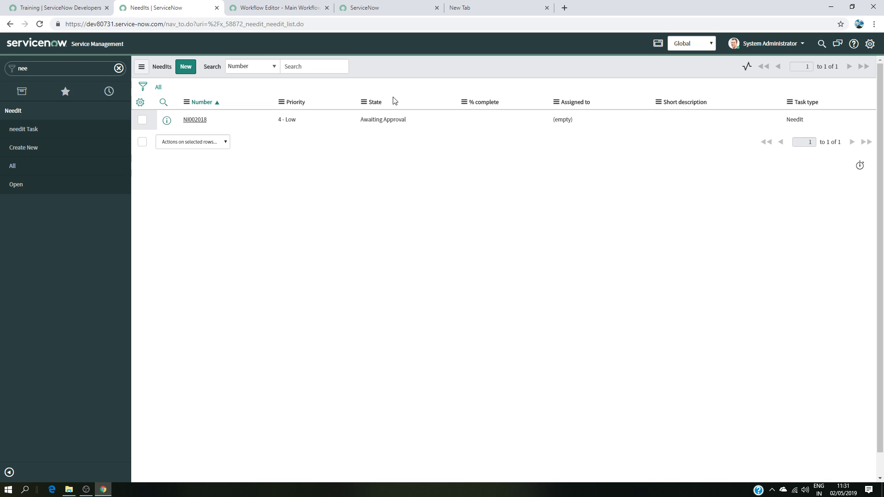
{"action": "left_click", "coordinate": [772, 46]}
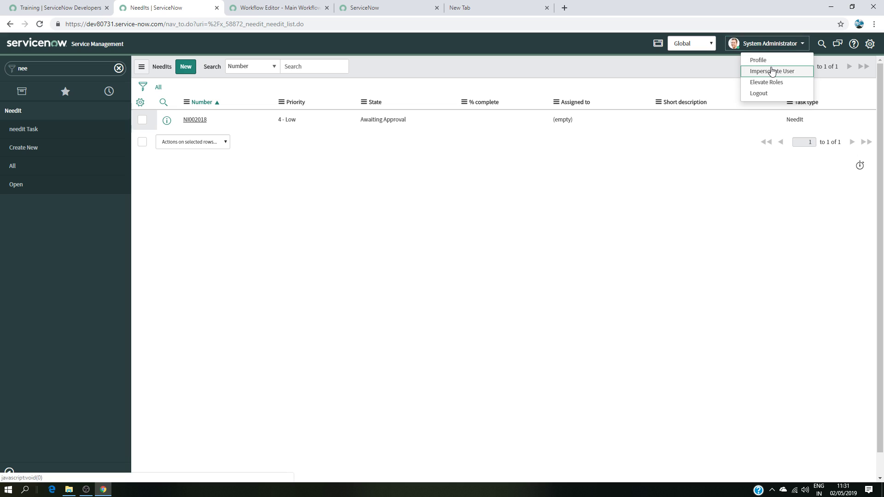
{"action": "left_click", "coordinate": [752, 70]}
{"action": "left_click", "coordinate": [394, 147]}
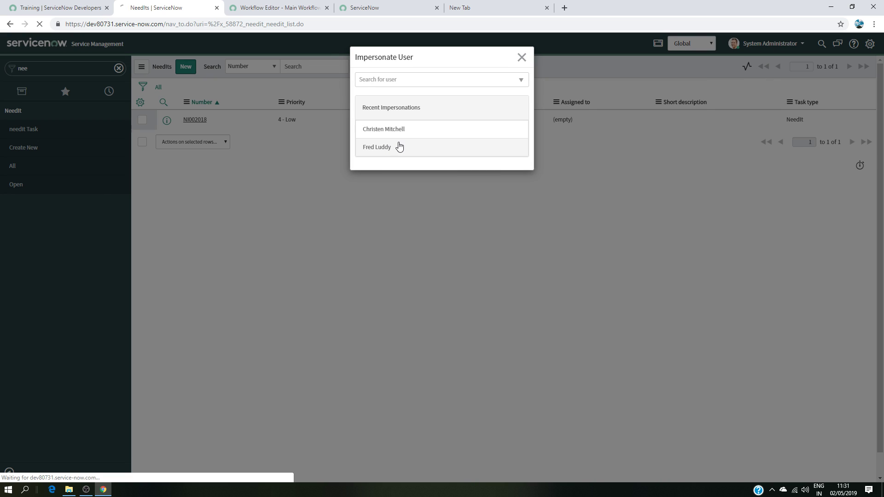
Step: Open My Approvals as the approver and approve the requested approval for NeedIt NI002018
{"action": "left_click", "coordinate": [45, 69]}
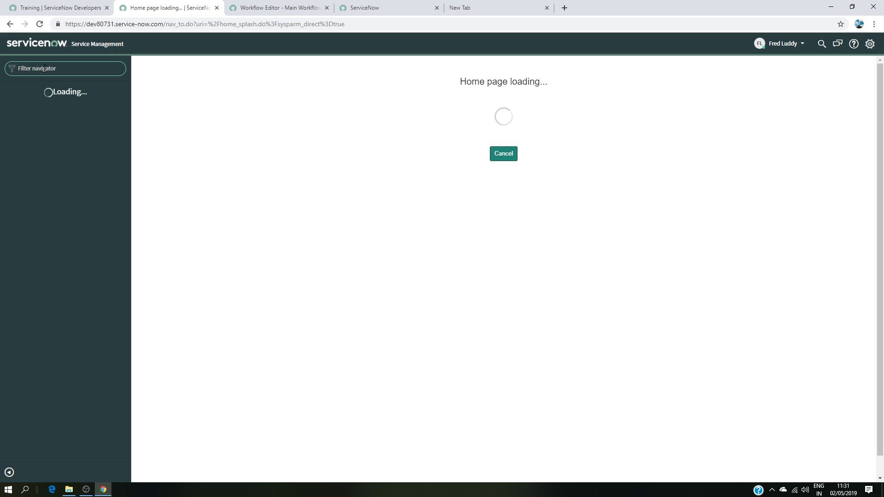
{"action": "type", "text": "service"}
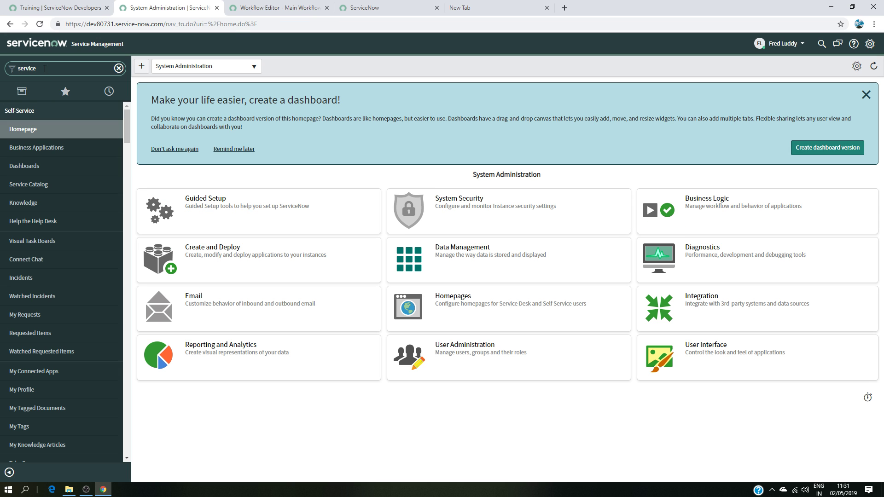
{"action": "type", "text": "desk"}
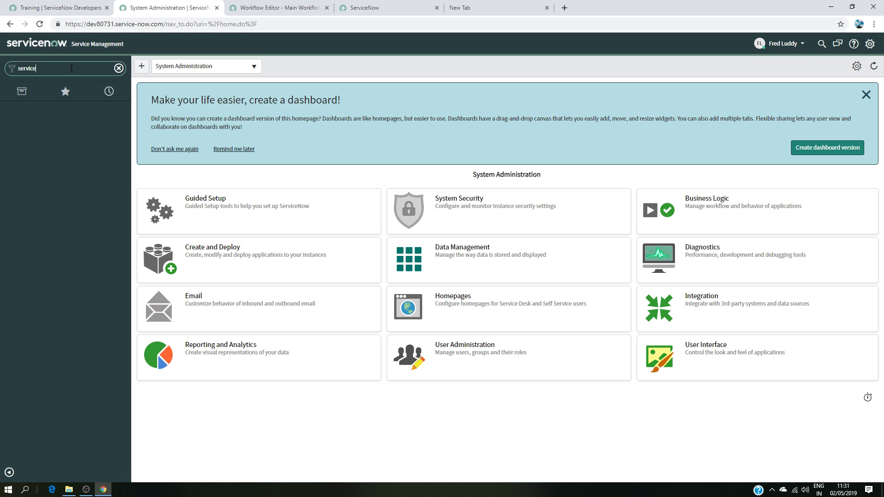
{"action": "type", "text": " des"}
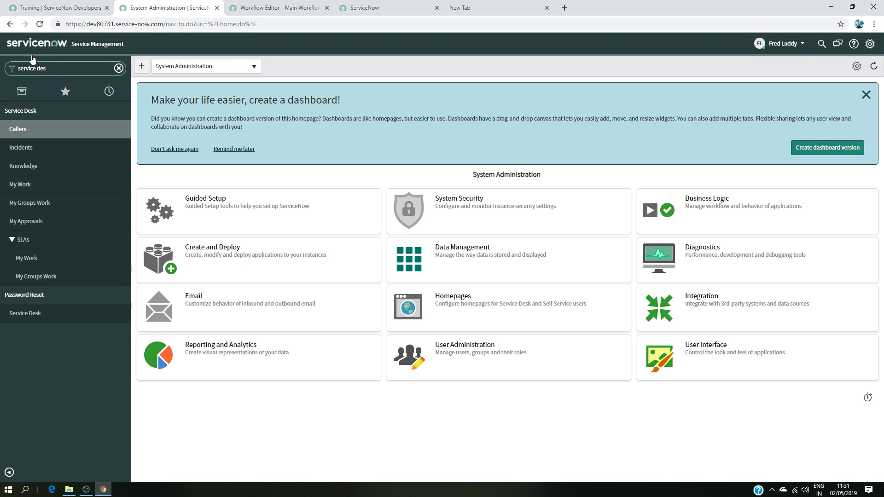
{"action": "left_click", "coordinate": [33, 221]}
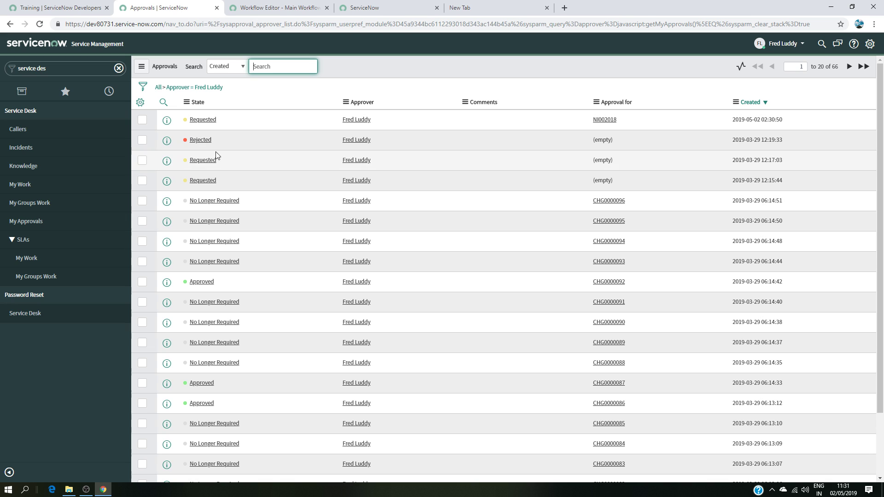
{"action": "left_click", "coordinate": [203, 121]}
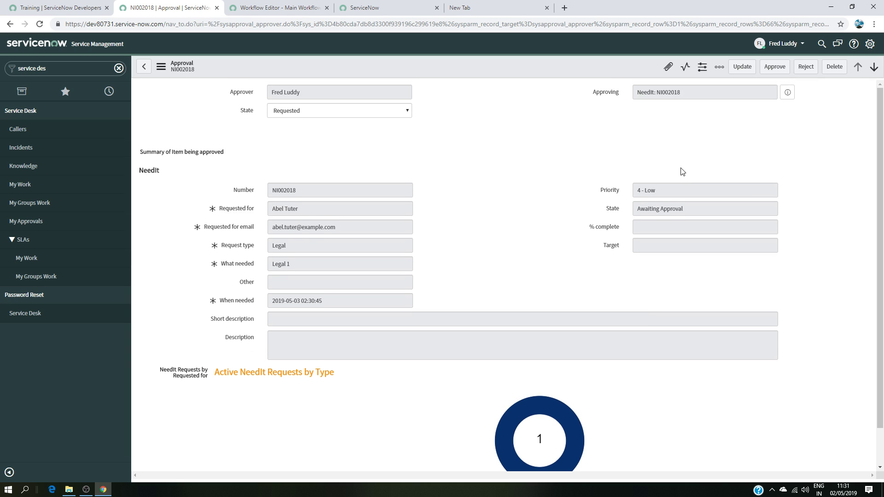
{"action": "left_click", "coordinate": [784, 69]}
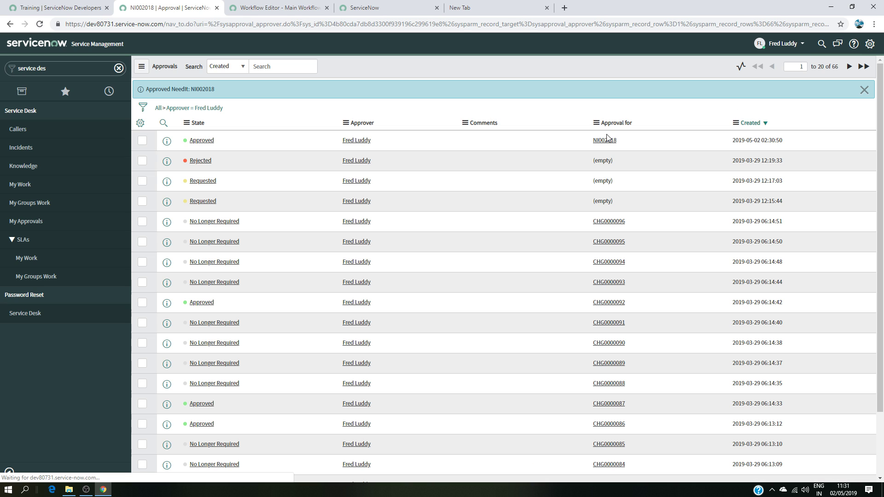
Step: End the impersonation by impersonating System Administrator again
{"action": "left_click", "coordinate": [786, 44]}
{"action": "left_click", "coordinate": [782, 71]}
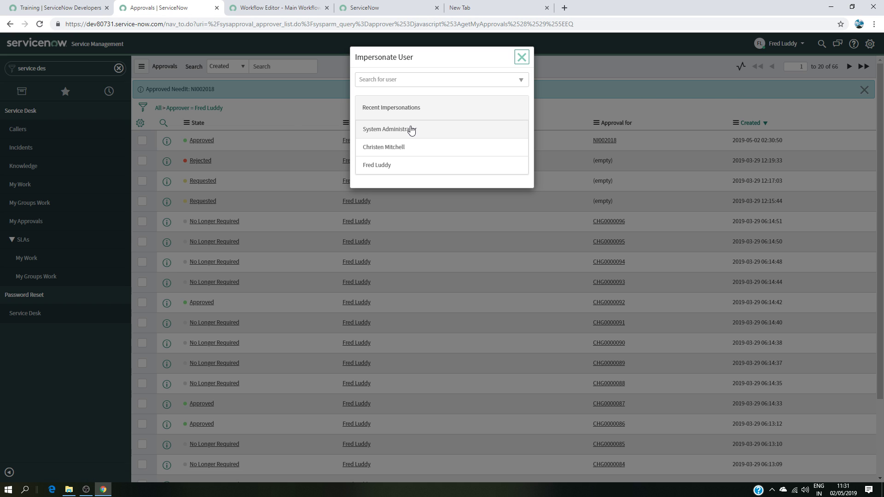
{"action": "left_click", "coordinate": [429, 131]}
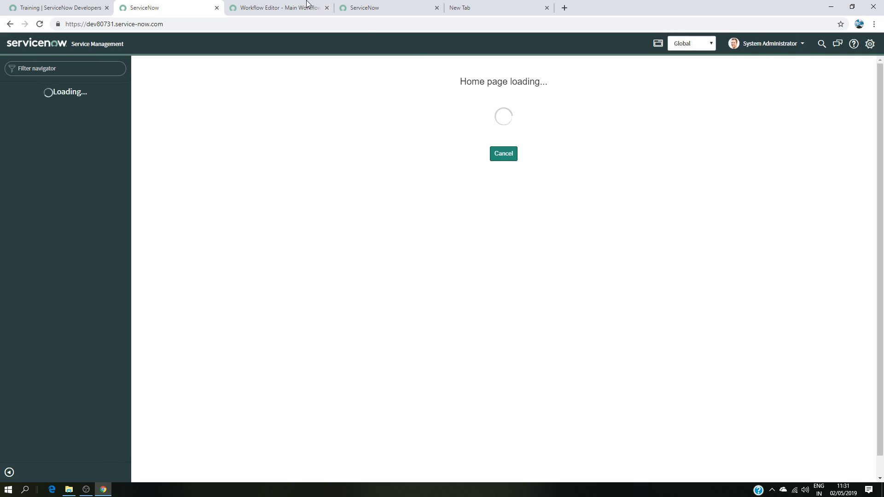
Step: Open the Main Workflow's running context and inspect its workflow diagram and the Subflow for Task creation diagram
{"action": "left_click", "coordinate": [289, 9]}
{"action": "left_click", "coordinate": [407, 10]}
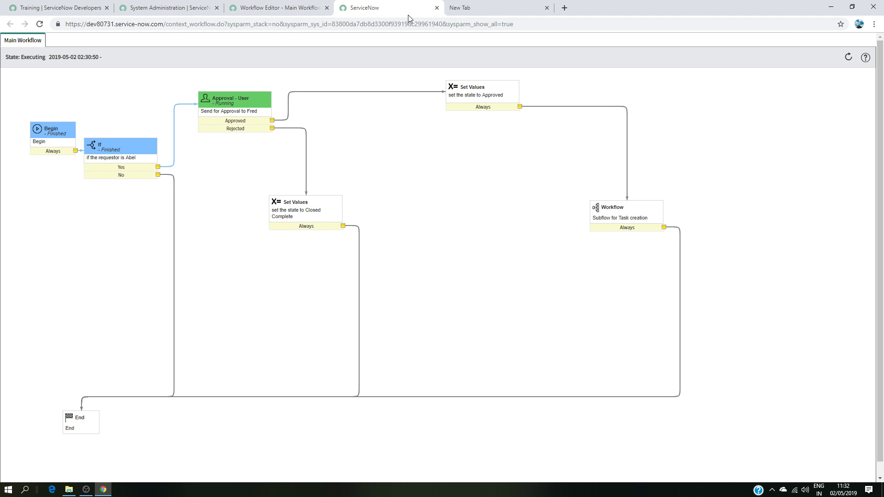
{"action": "left_click", "coordinate": [437, 8]}
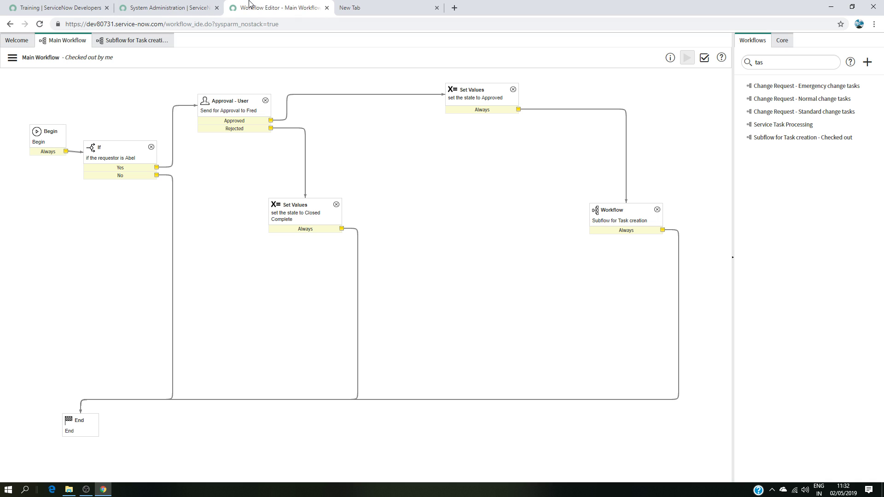
{"action": "left_click", "coordinate": [12, 57]}
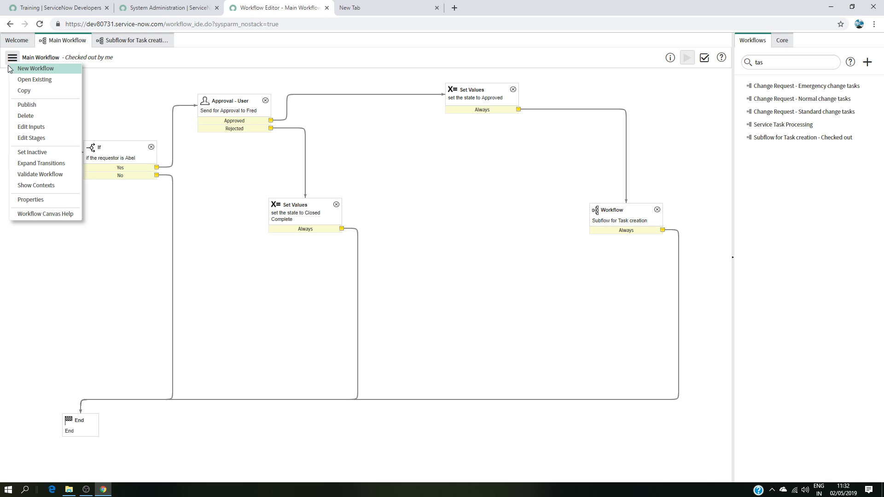
{"action": "left_click", "coordinate": [35, 184]}
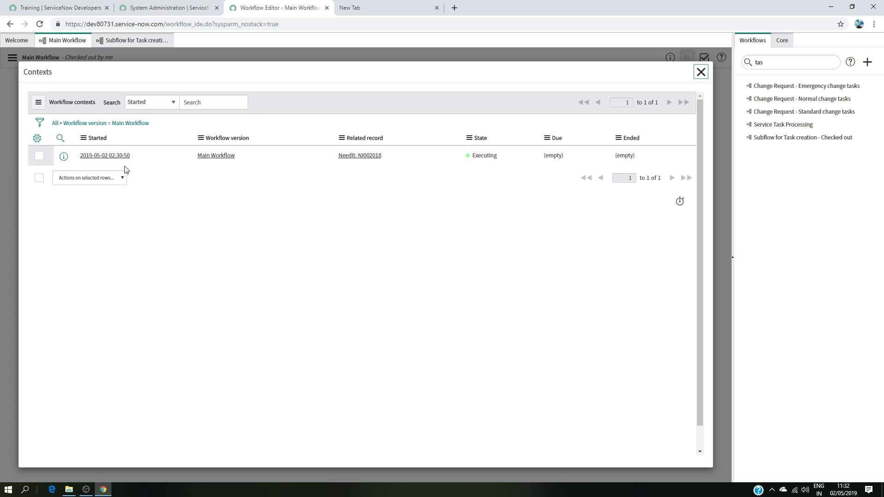
{"action": "left_click", "coordinate": [96, 156]}
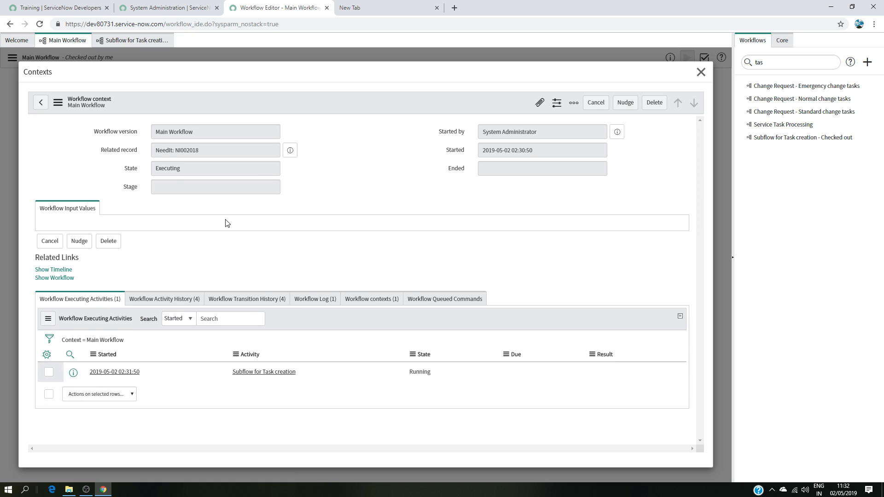
{"action": "left_click", "coordinate": [60, 264]}
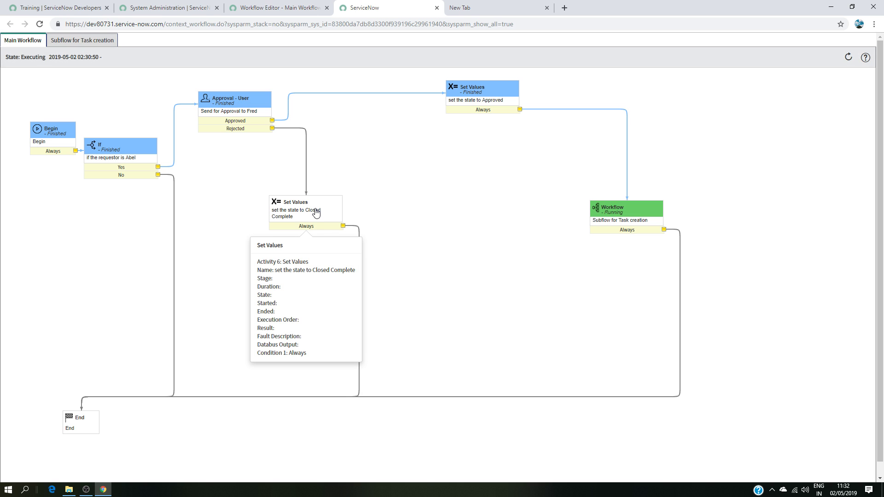
{"action": "mouse_move", "coordinate": [502, 142]}
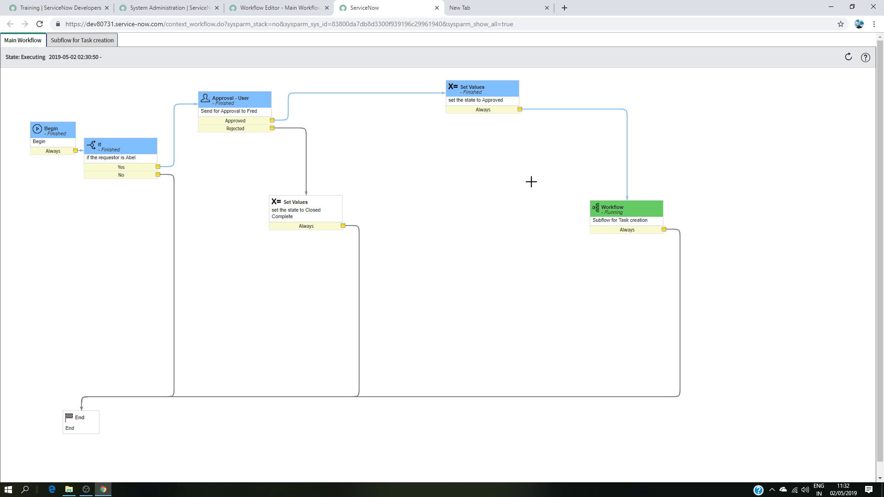
{"action": "mouse_move", "coordinate": [623, 221]}
{"action": "left_click", "coordinate": [84, 41]}
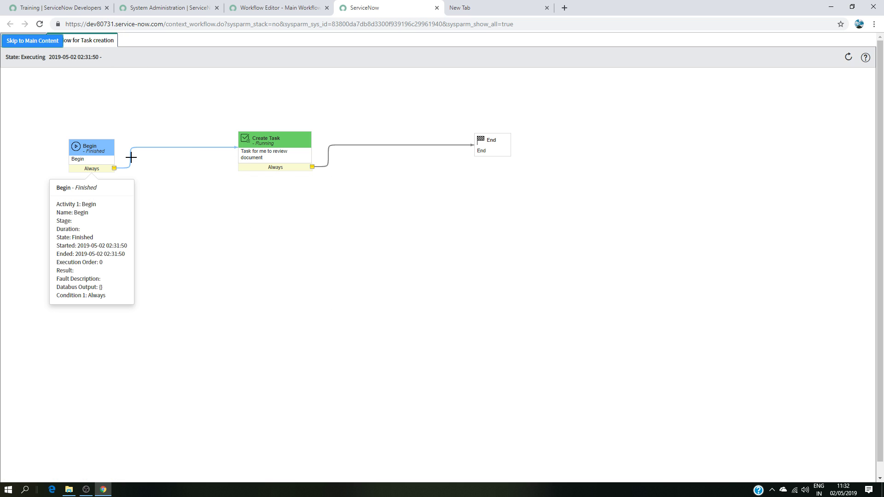
{"action": "mouse_move", "coordinate": [264, 155]}
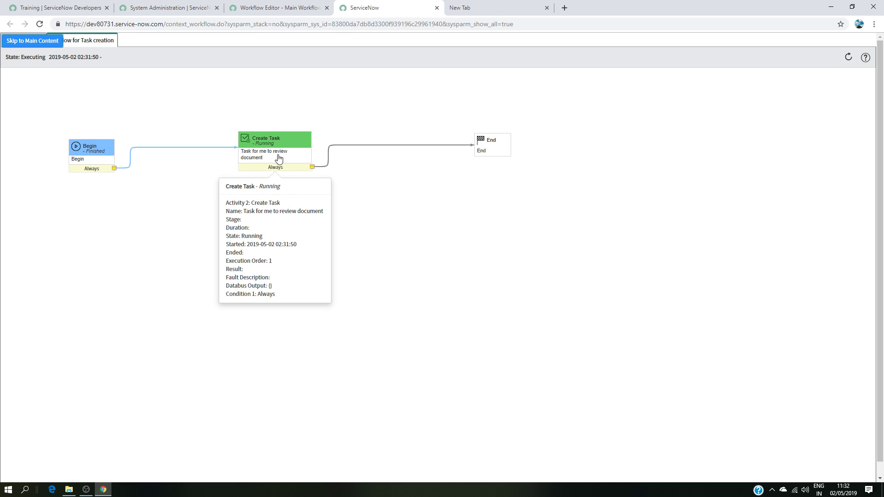
{"action": "left_click", "coordinate": [276, 7]}
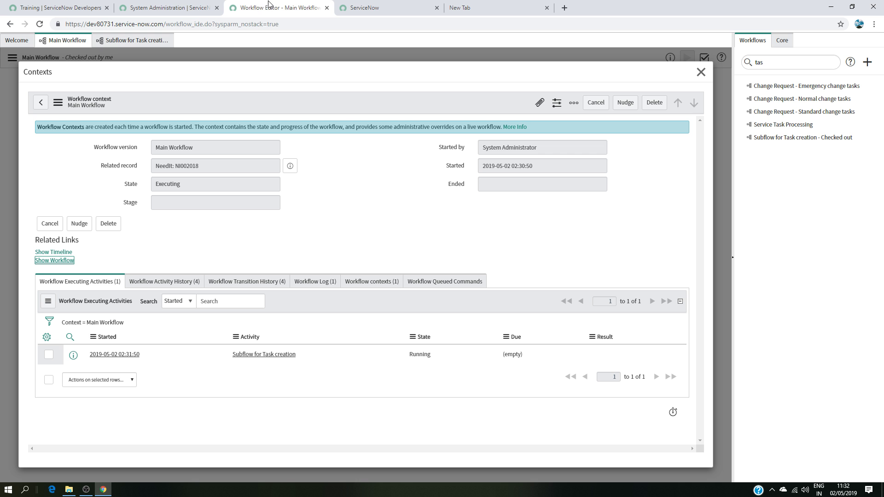
{"action": "left_click", "coordinate": [701, 72]}
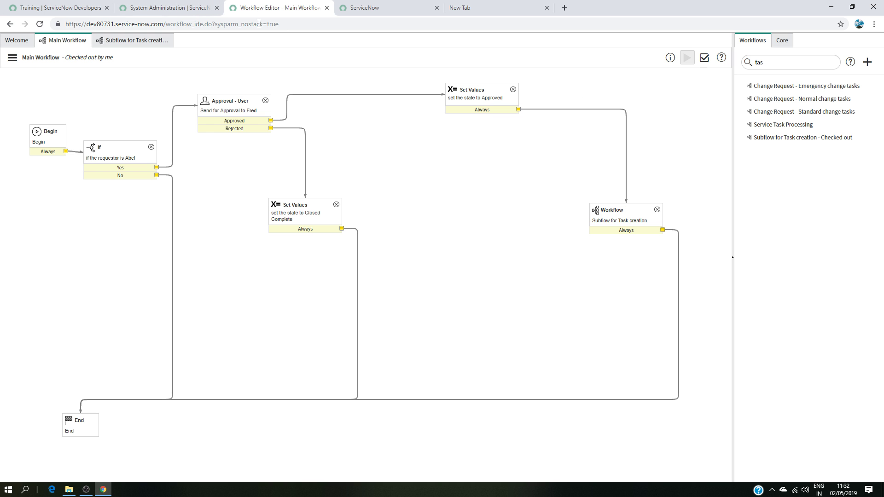
Step: Open the needit Task list and delete every task except TASK0020231
{"action": "left_click", "coordinate": [200, 7]}
{"action": "left_click", "coordinate": [62, 69]}
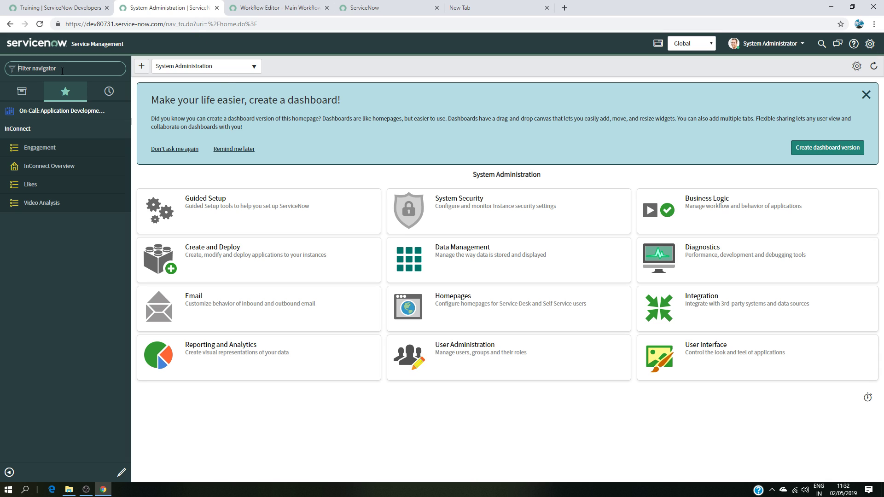
{"action": "type", "text": "need"}
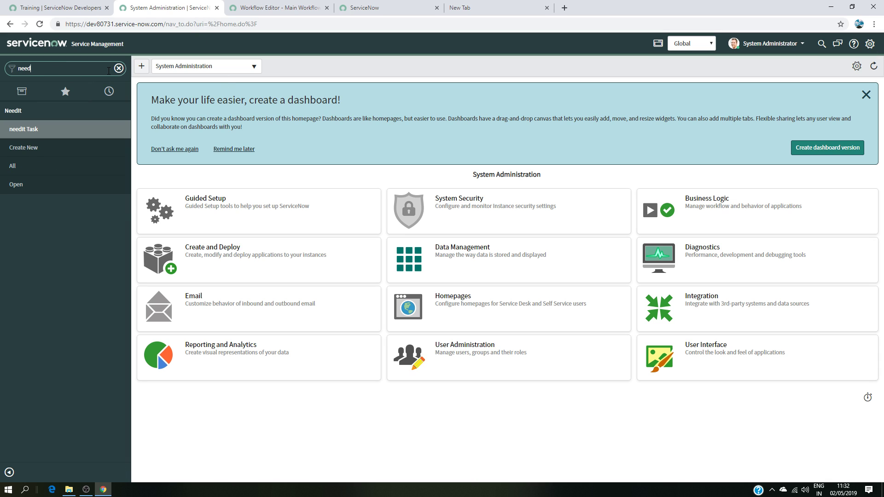
{"action": "left_click", "coordinate": [44, 138]}
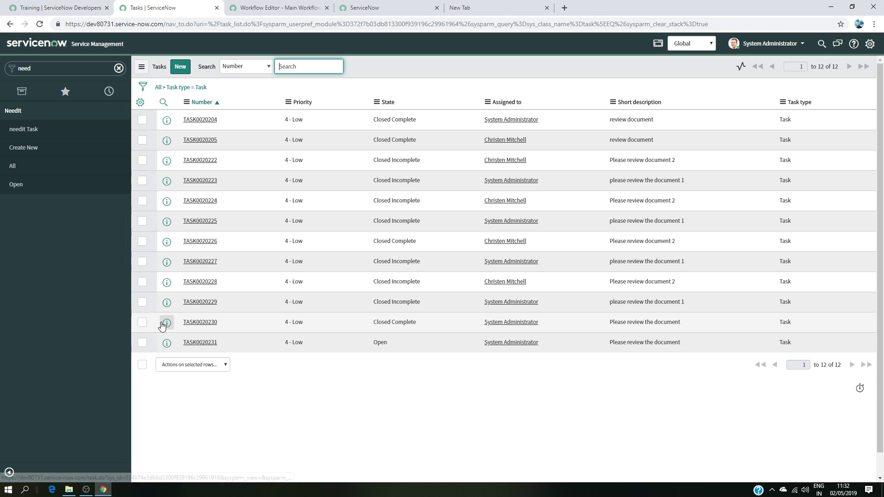
{"action": "left_click", "coordinate": [143, 365]}
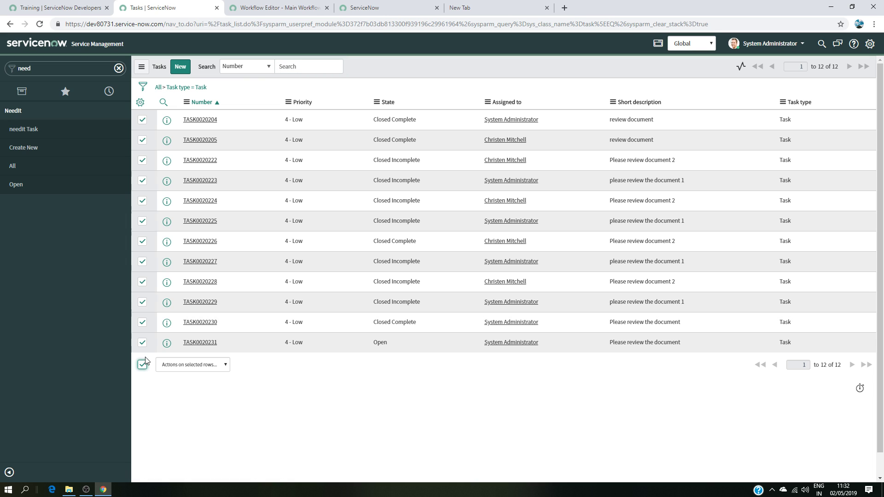
{"action": "left_click", "coordinate": [143, 343]}
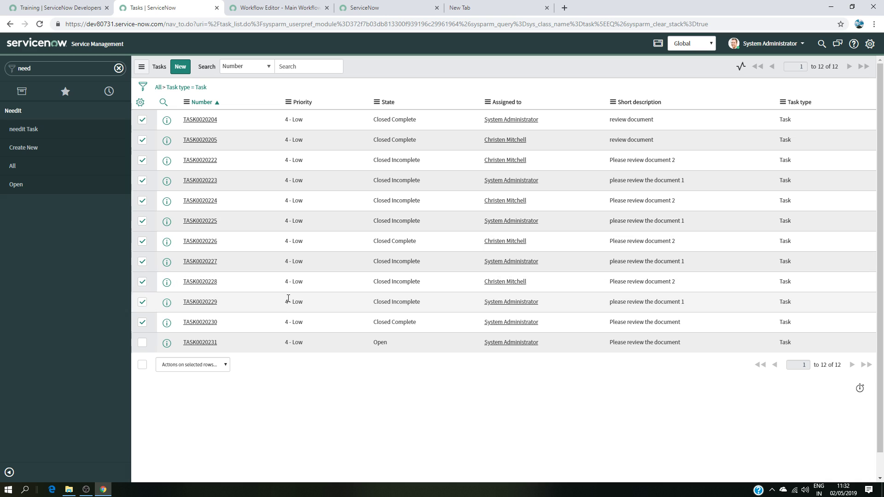
{"action": "left_click", "coordinate": [227, 367]}
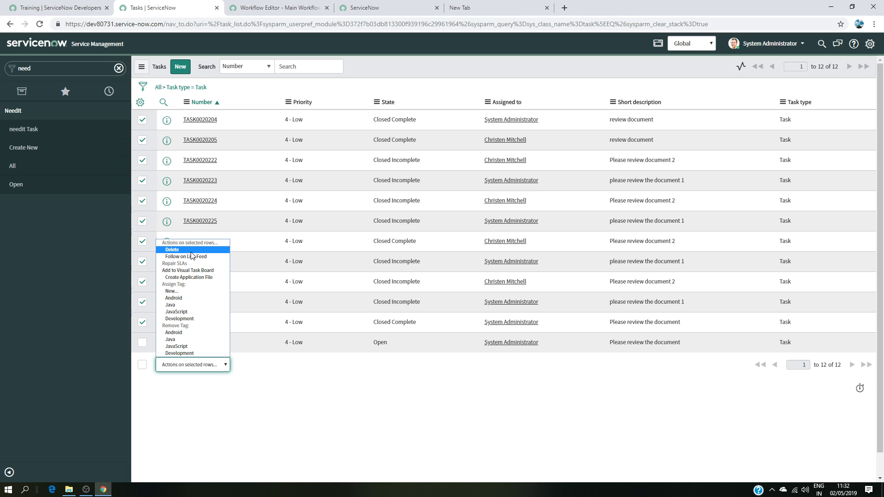
{"action": "left_click", "coordinate": [337, 361]}
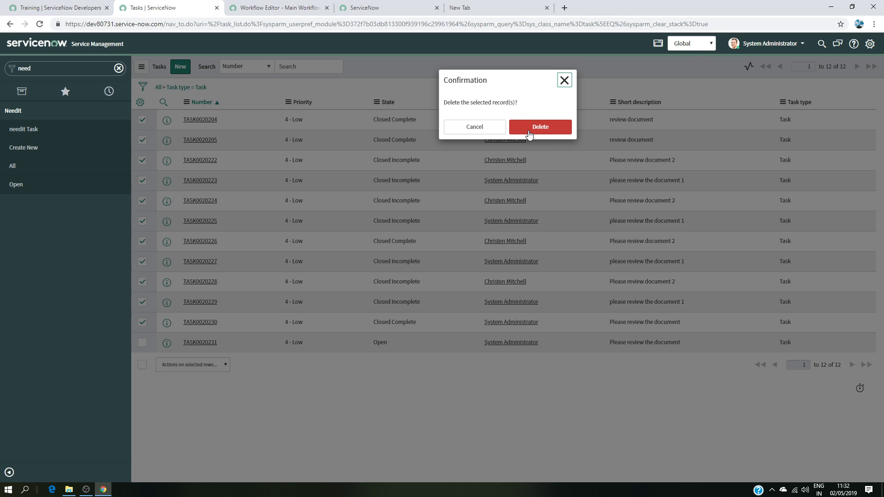
{"action": "left_click", "coordinate": [528, 132]}
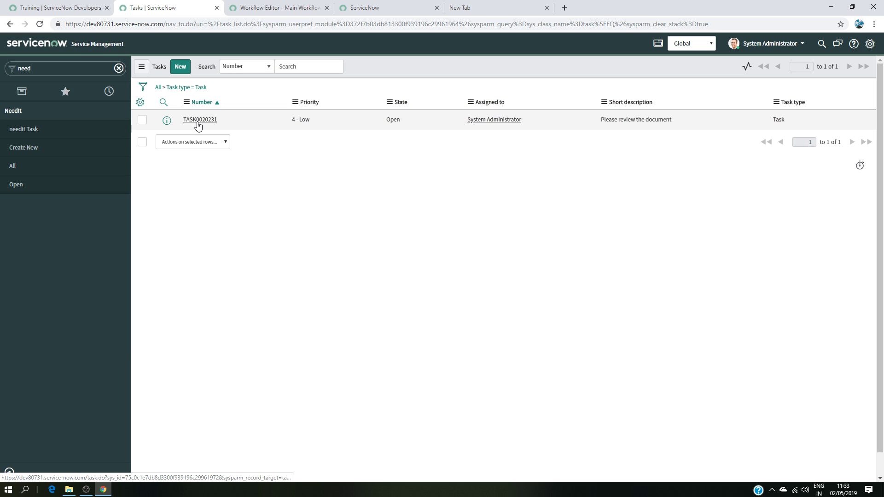
Step: Open task TASK0020231, set its State to Closed Complete and update it
{"action": "left_click", "coordinate": [198, 122]}
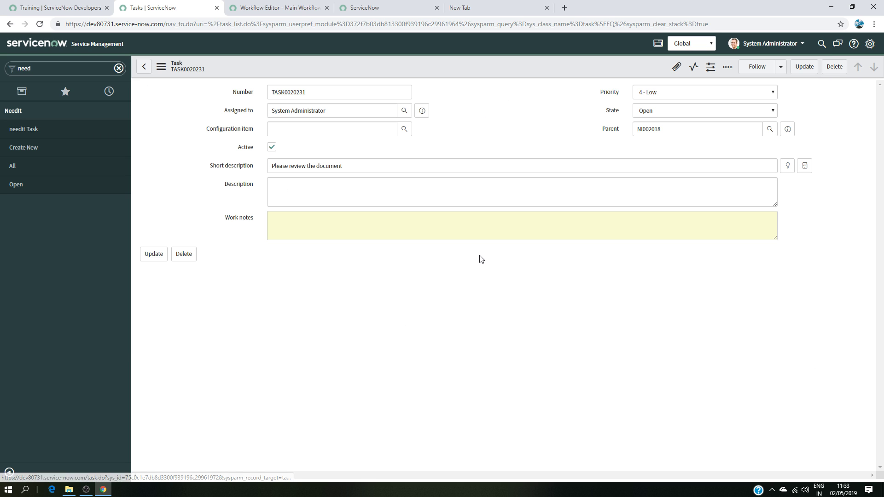
{"action": "left_click", "coordinate": [700, 116]}
{"action": "left_click", "coordinate": [679, 155]}
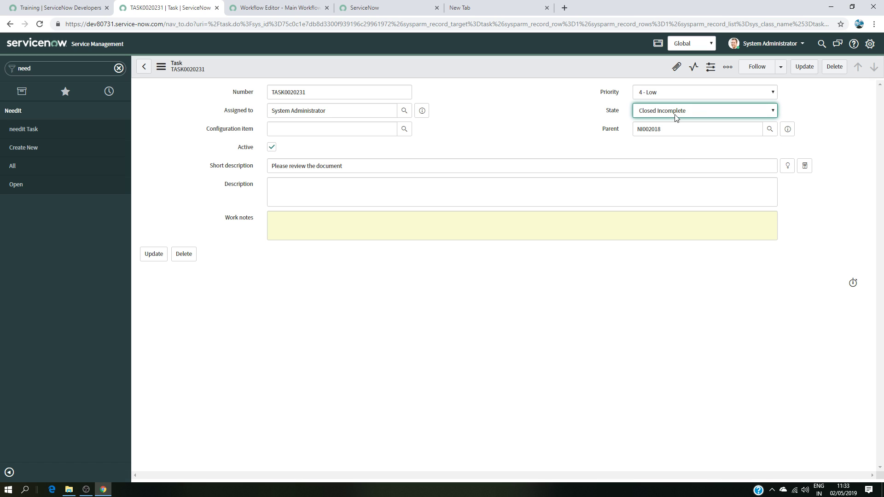
{"action": "left_click", "coordinate": [676, 115]}
{"action": "left_click", "coordinate": [677, 146]}
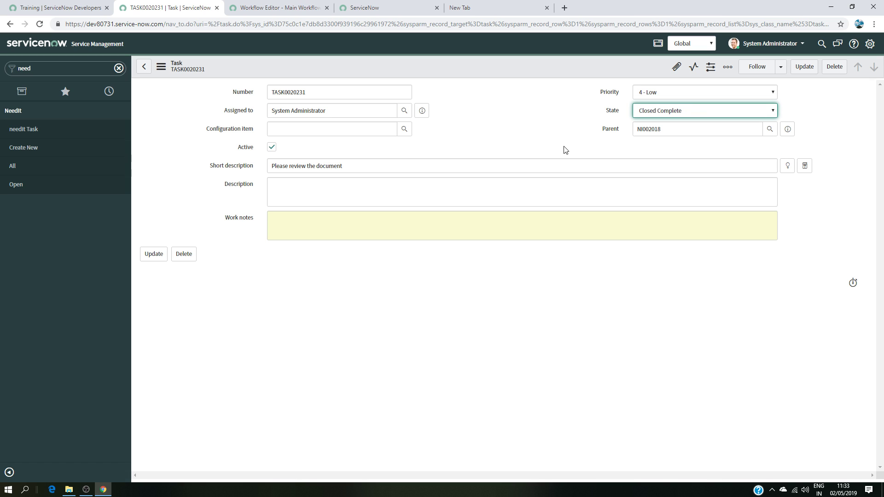
{"action": "left_click", "coordinate": [803, 67]}
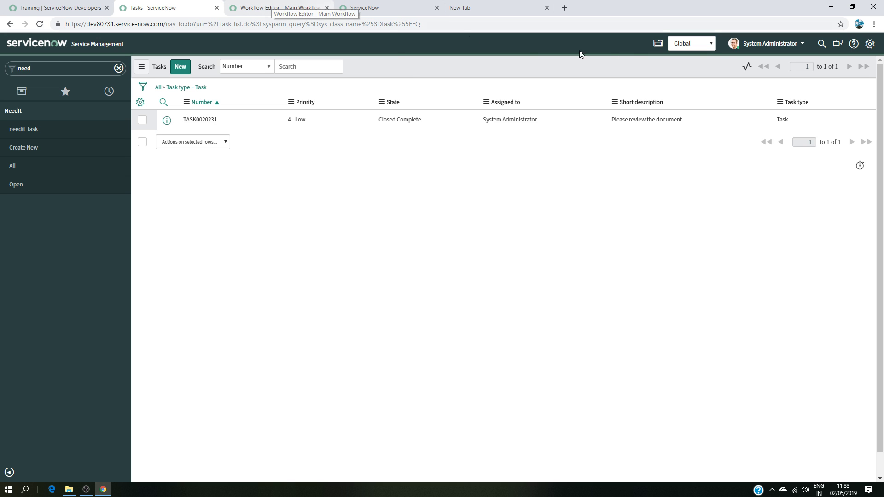
Step: Show the Main Workflow's contexts in the workflow editor to review its state
{"action": "left_click", "coordinate": [255, 7]}
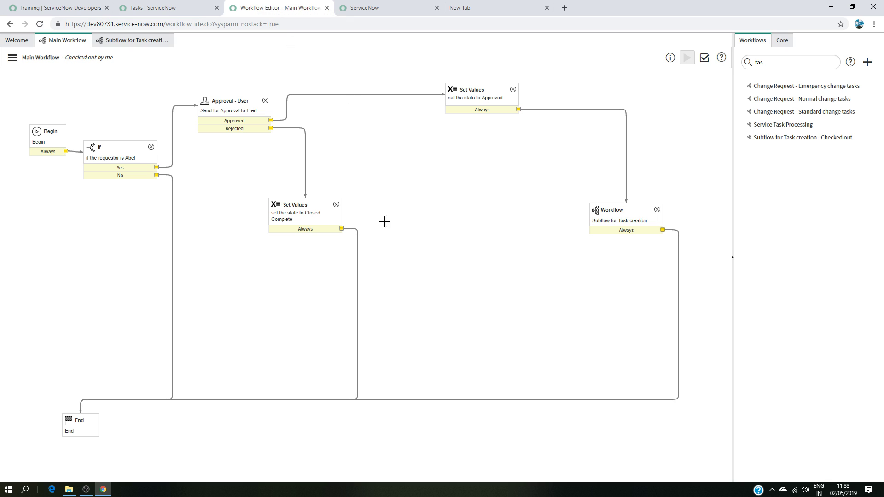
{"action": "left_click", "coordinate": [12, 58]}
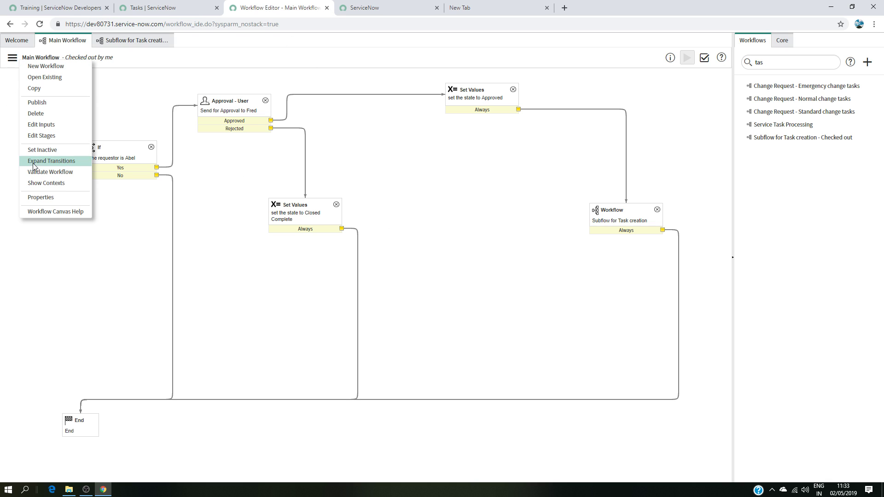
{"action": "left_click", "coordinate": [40, 184]}
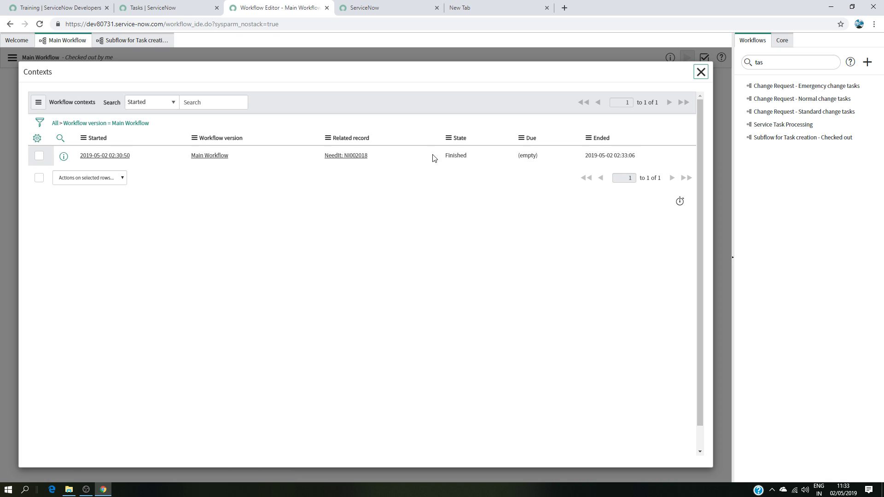
Step: Open the finished Main Workflow context and inspect its activities in the workflow diagram
{"action": "left_click", "coordinate": [104, 156]}
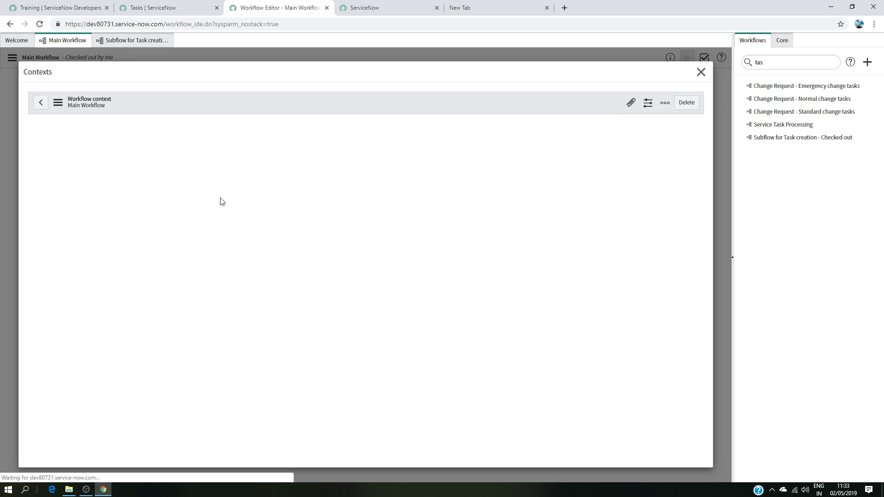
{"action": "left_click", "coordinate": [55, 261]}
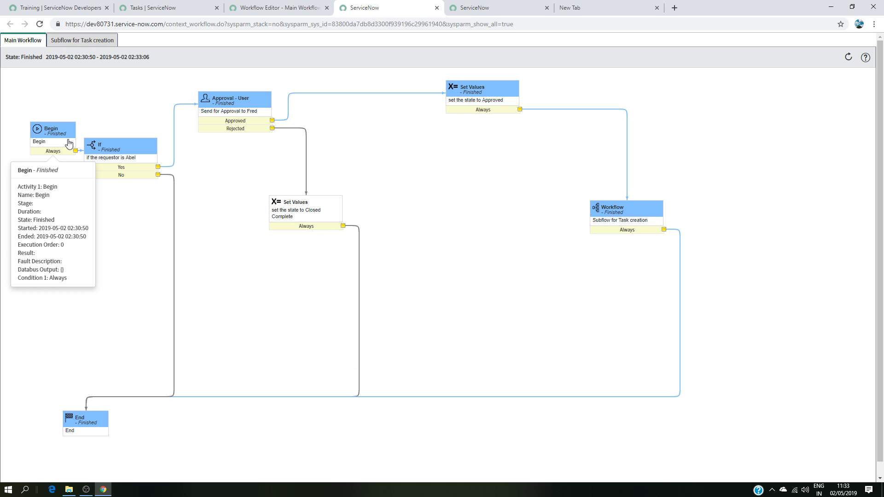
{"action": "mouse_move", "coordinate": [154, 165]}
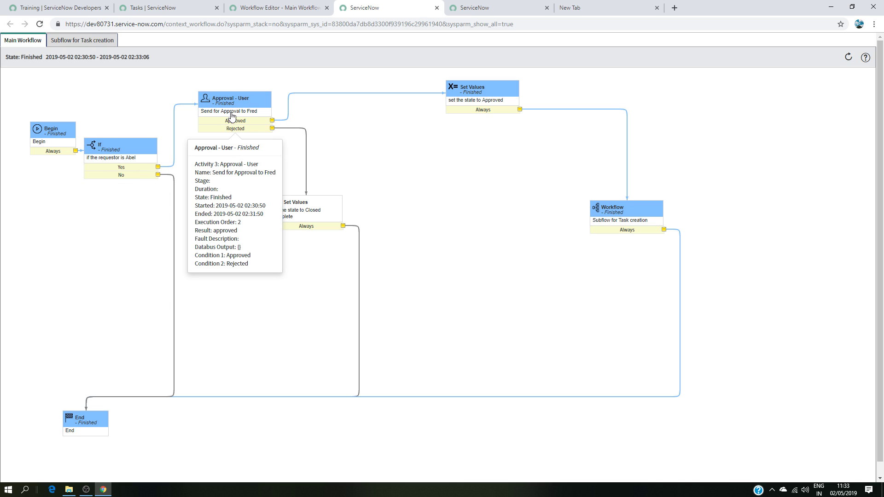
{"action": "mouse_move", "coordinate": [494, 101]}
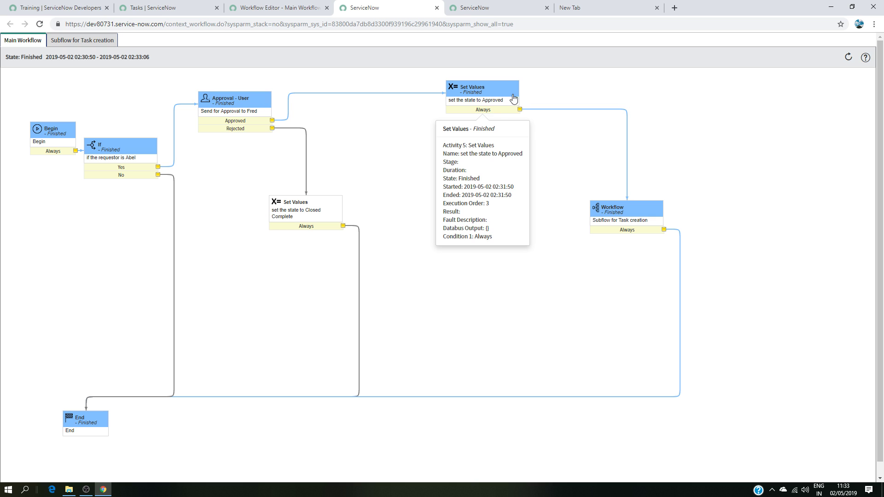
Step: Review the needit Task list and then the list of all NeedIt records
{"action": "left_click", "coordinate": [189, 9]}
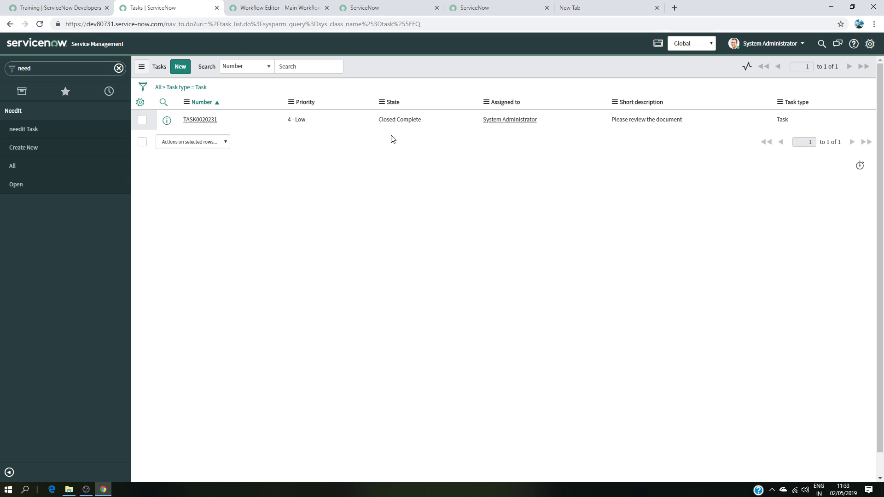
{"action": "left_click", "coordinate": [83, 165]}
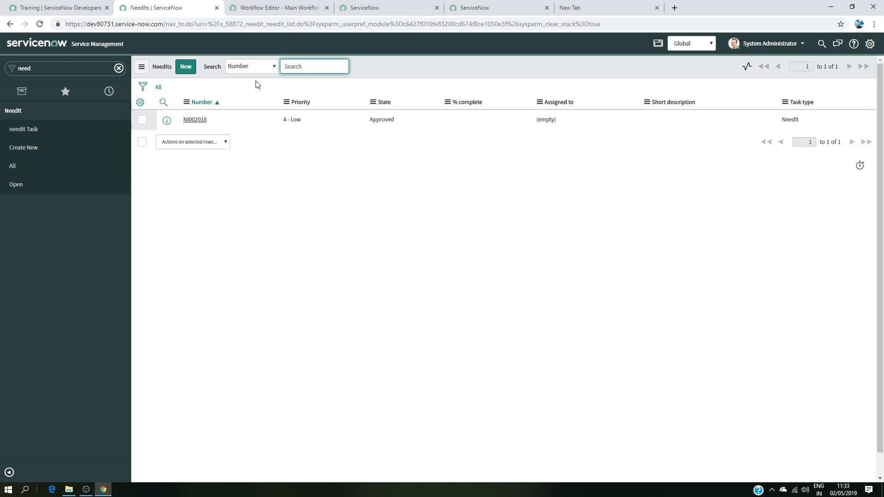
Step: Close the outdated browser tab showing the still-executing subflow context
{"action": "left_click", "coordinate": [278, 9]}
{"action": "left_click", "coordinate": [382, 13]}
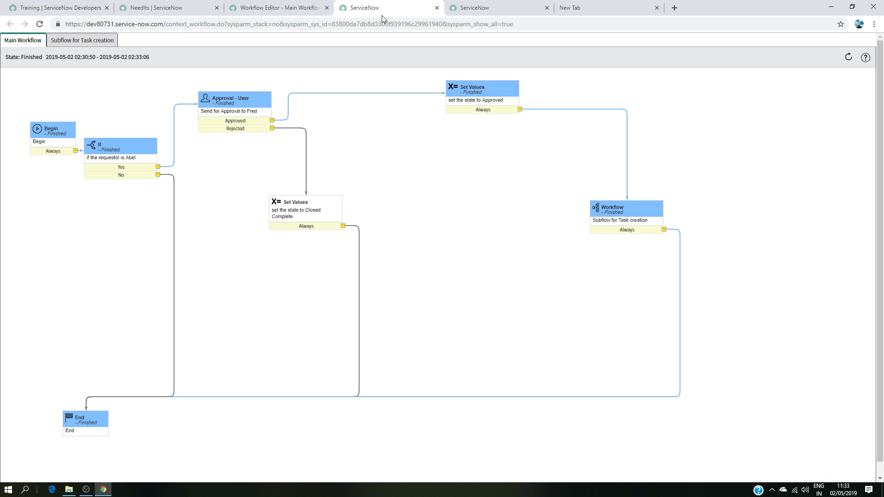
{"action": "left_click", "coordinate": [474, 8]}
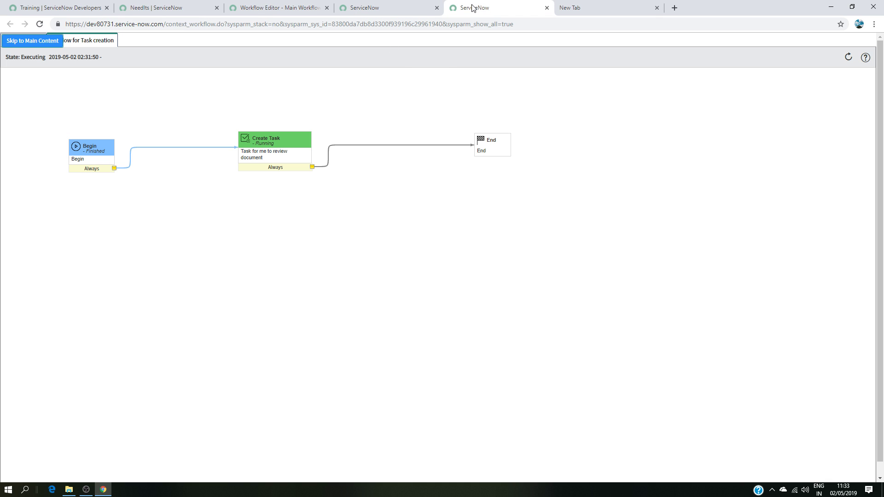
{"action": "left_click", "coordinate": [546, 8]}
Step: Inspect the finished Subflow for Task creation and Main Workflow context diagrams
{"action": "left_click", "coordinate": [361, 10]}
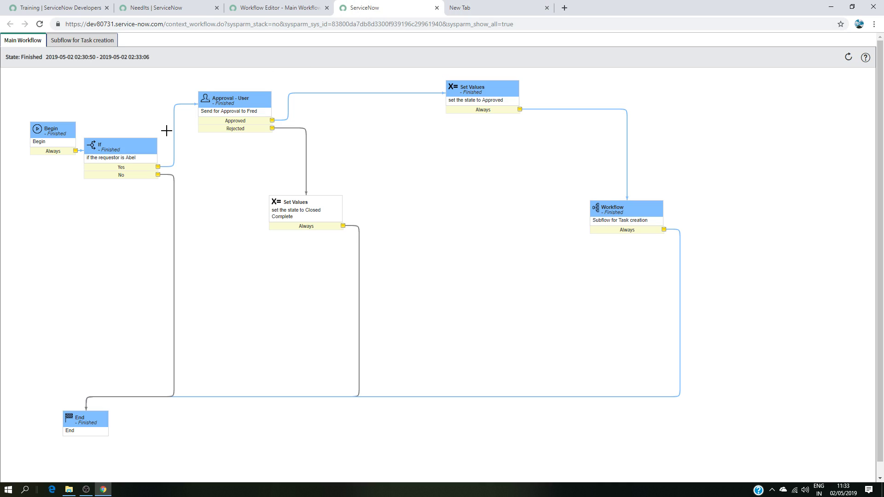
{"action": "mouse_move", "coordinate": [620, 225]}
{"action": "left_click", "coordinate": [83, 40]}
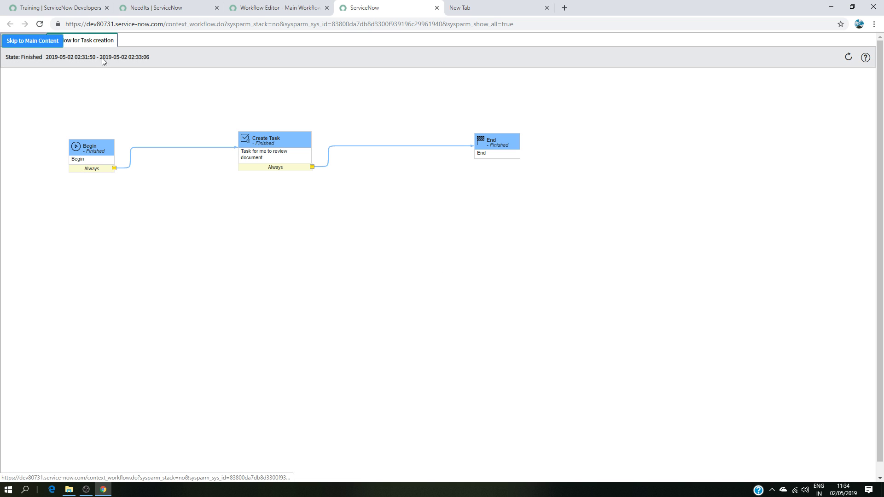
{"action": "left_click", "coordinate": [31, 45]}
{"action": "mouse_move", "coordinate": [76, 417]}
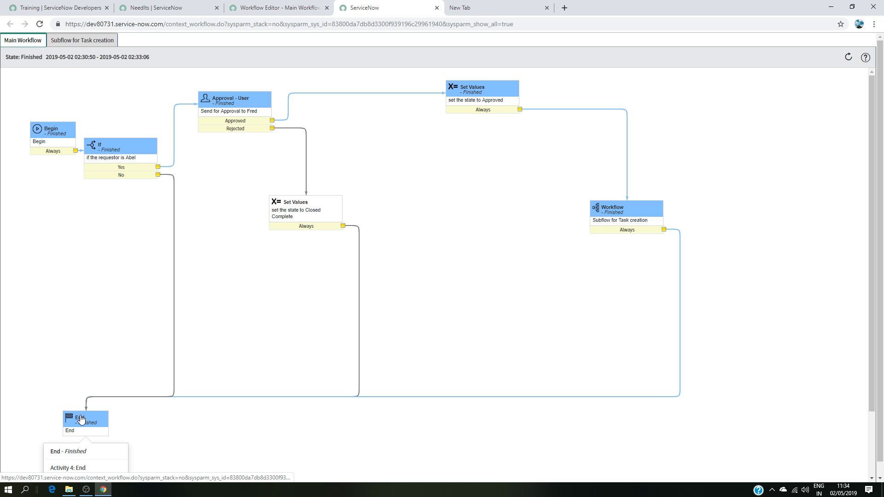
Step: Review the Main Workflow and Subflow for Task creation diagrams in the workflow editor
{"action": "left_click", "coordinate": [264, 8]}
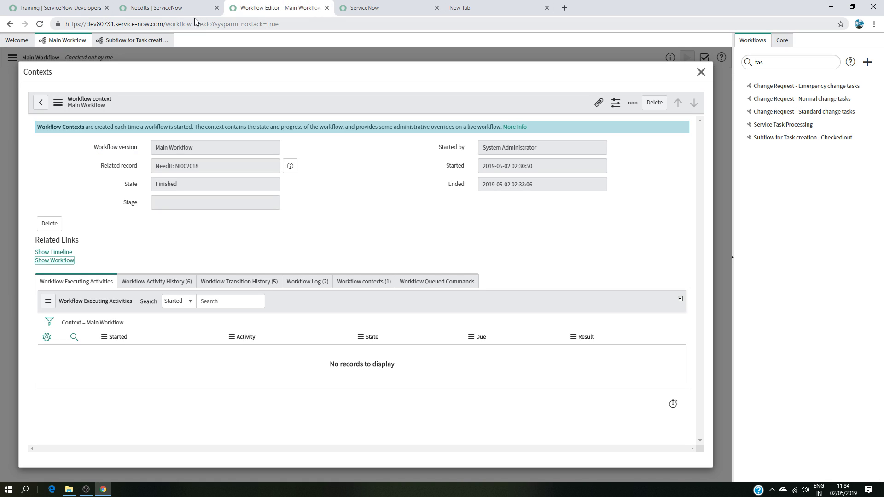
{"action": "left_click", "coordinate": [172, 6]}
{"action": "left_click", "coordinate": [240, 8]}
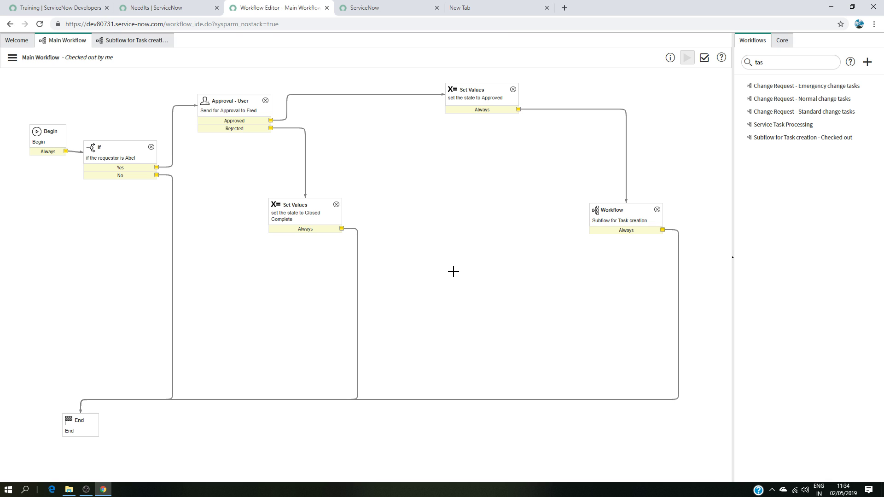
{"action": "left_click", "coordinate": [123, 46]}
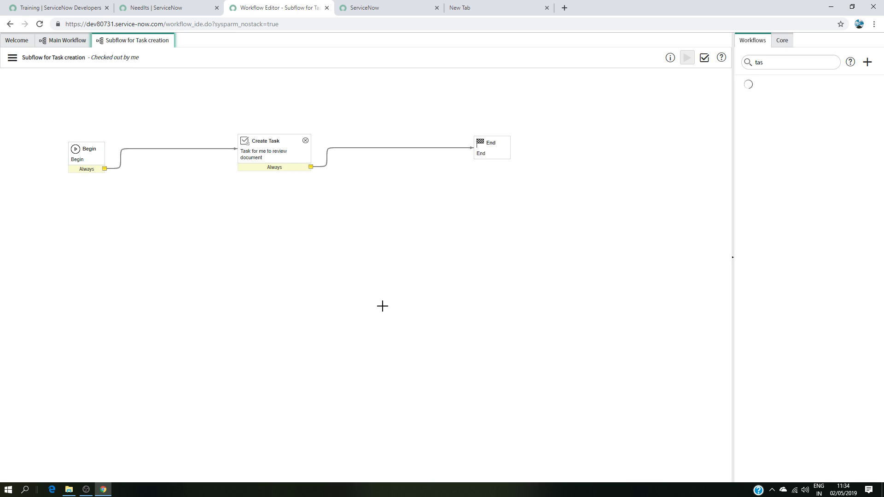
{"action": "left_click", "coordinate": [79, 40]}
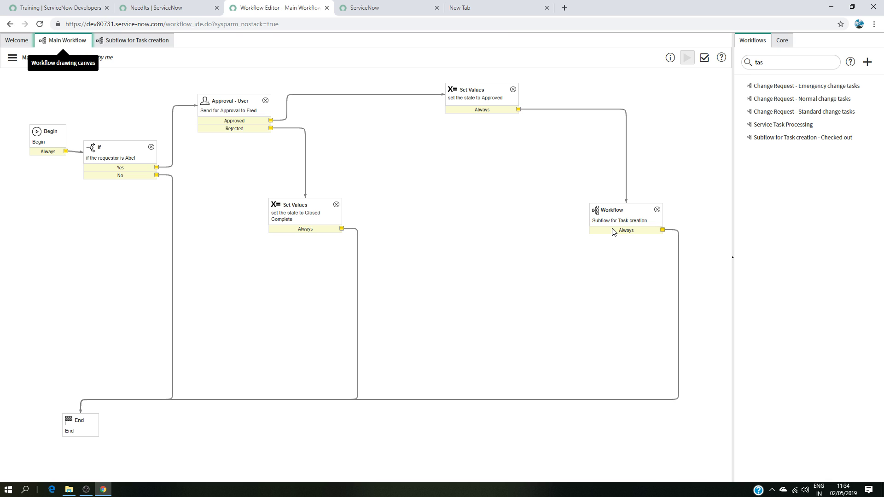
{"action": "left_click", "coordinate": [134, 42]}
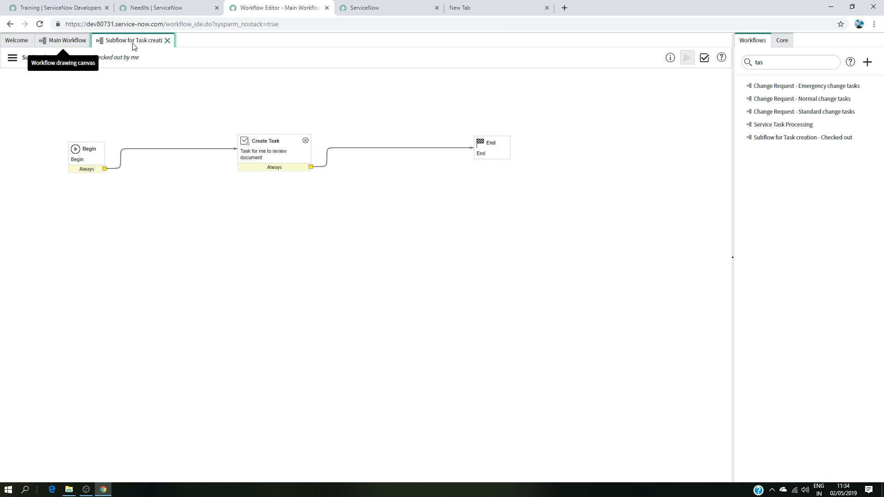
{"action": "left_click", "coordinate": [66, 42]}
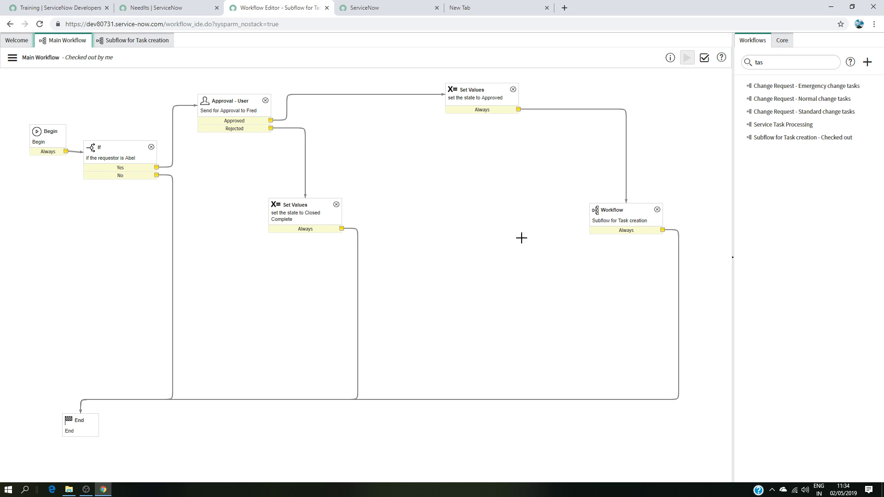